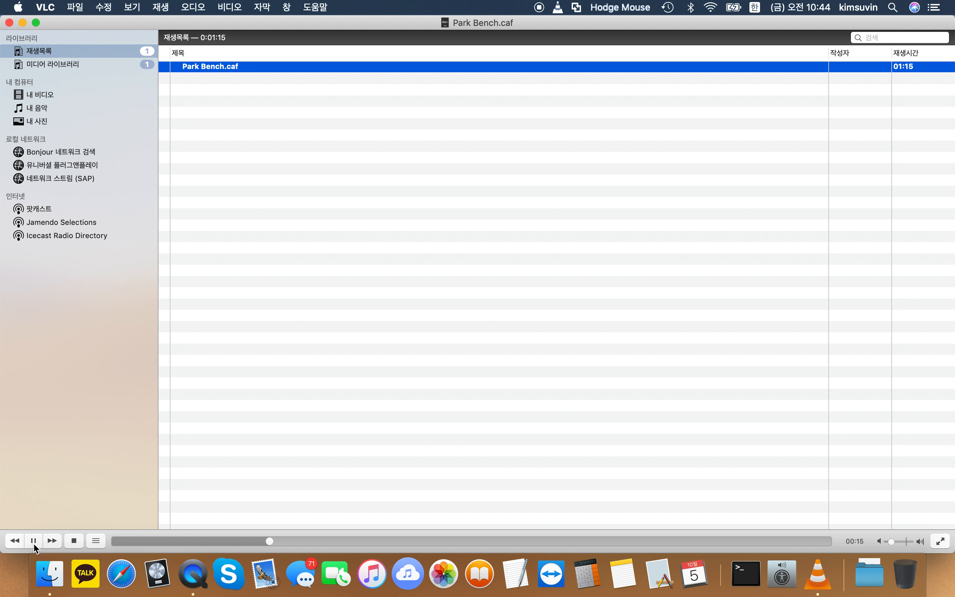
Step: Open VoiceOver Utility and review the login greeting and the welcome dialog option in the general (일반) settings
key(ctrl+alt+F8)
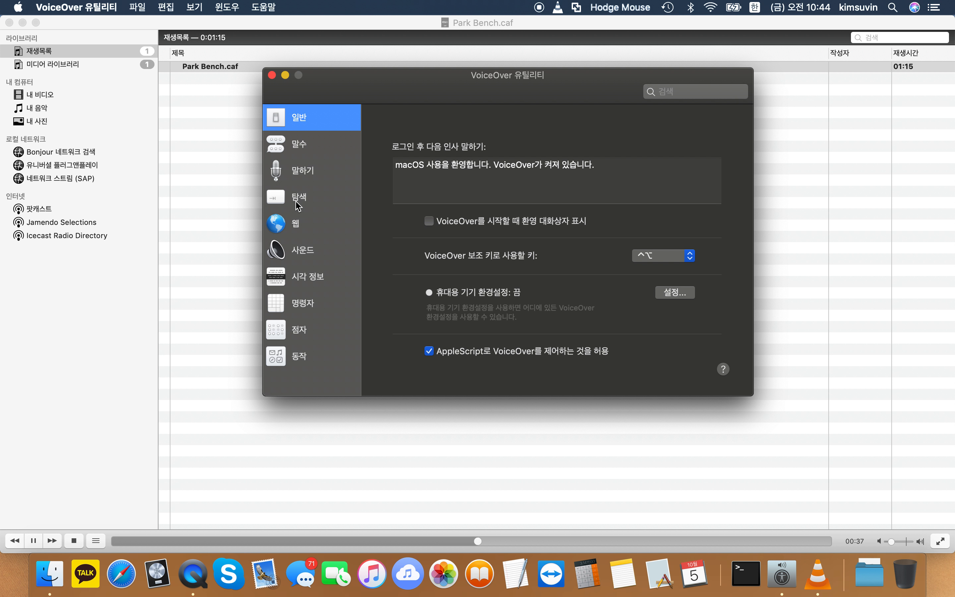
triple_click(496, 164)
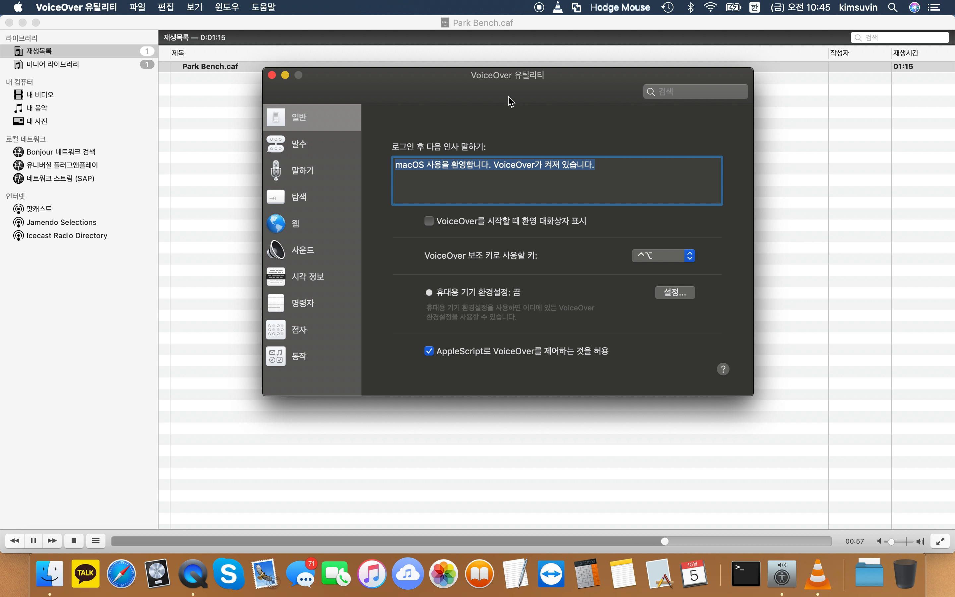
key(shift+Tab)
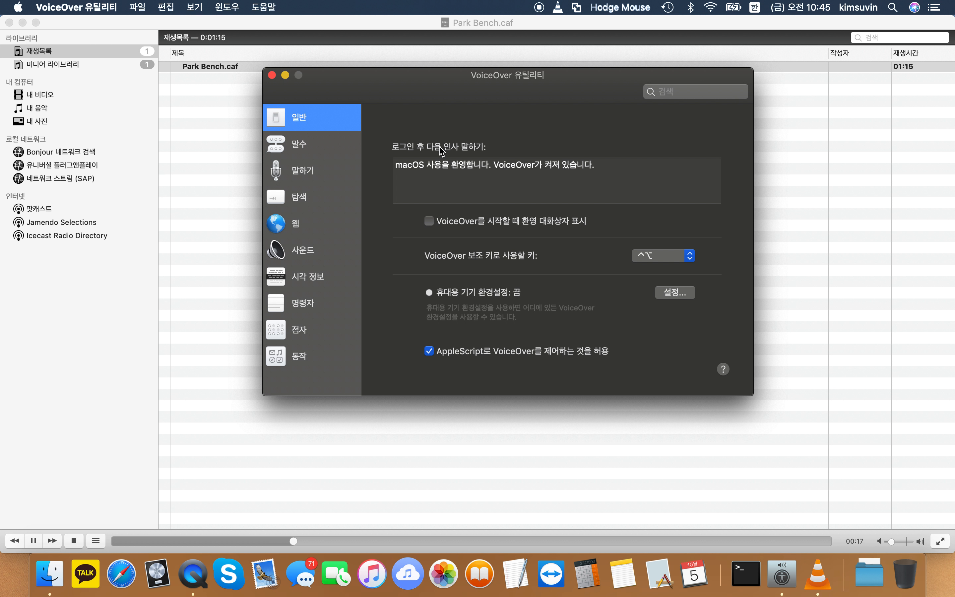
key(Tab)
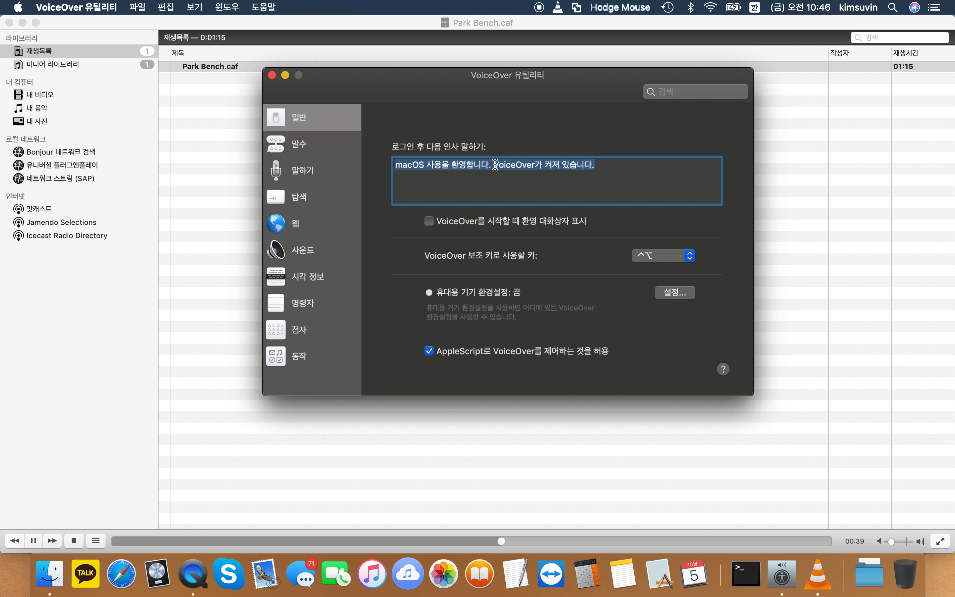
click(507, 226)
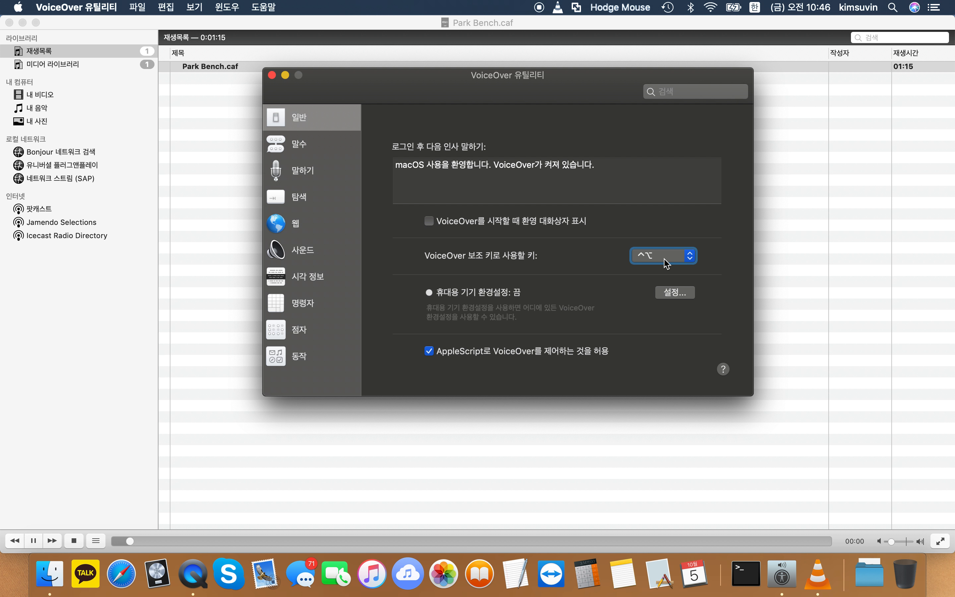
Step: Review the VoiceOver modifier key choices, then the portable preferences and AppleScript control settings
click(666, 257)
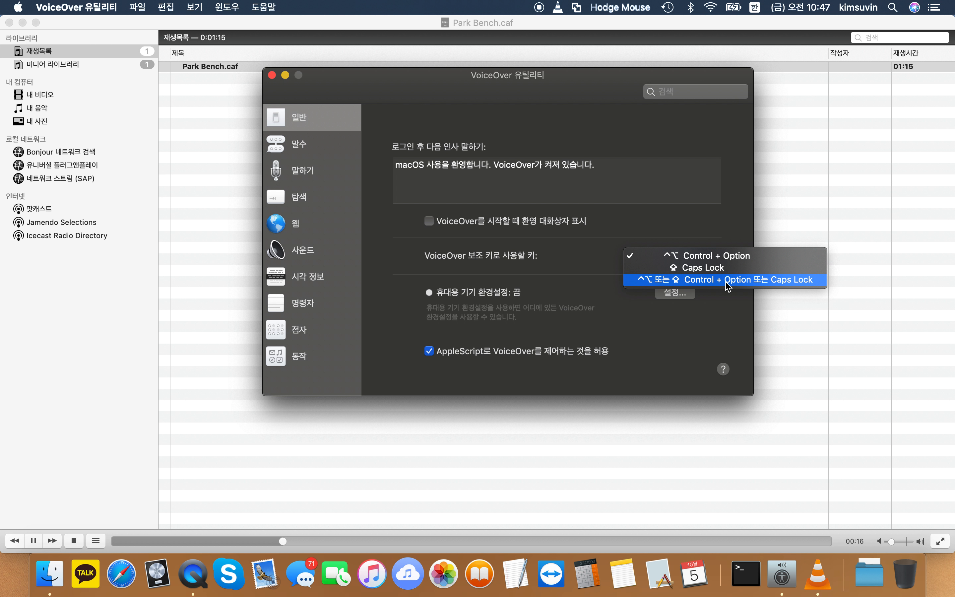
click(729, 261)
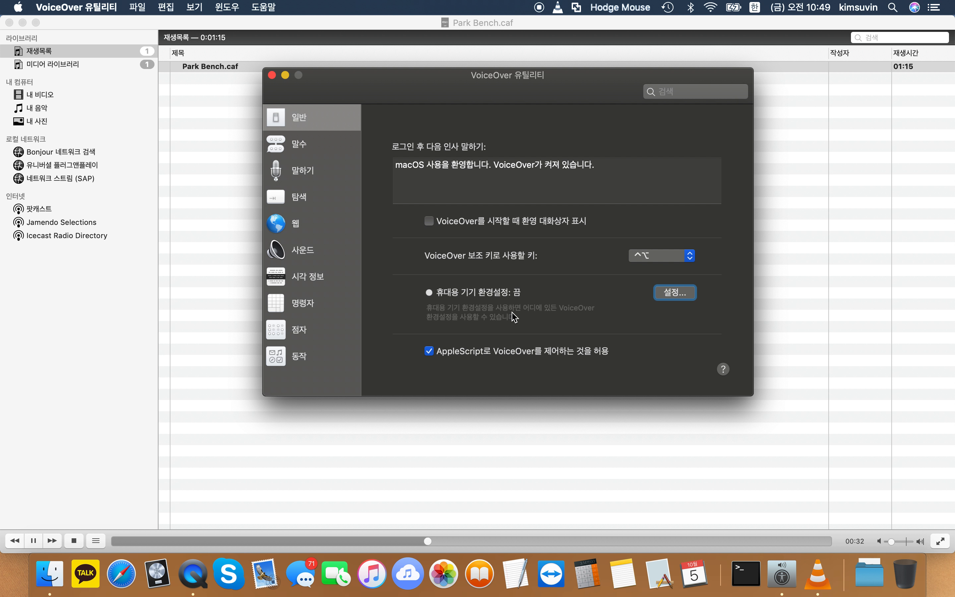
key(Tab)
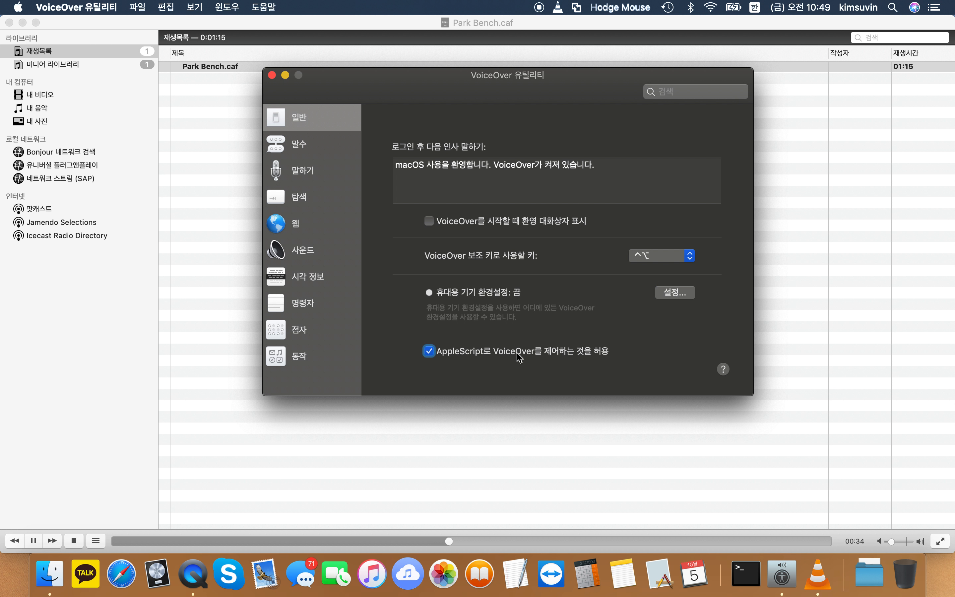
click(725, 374)
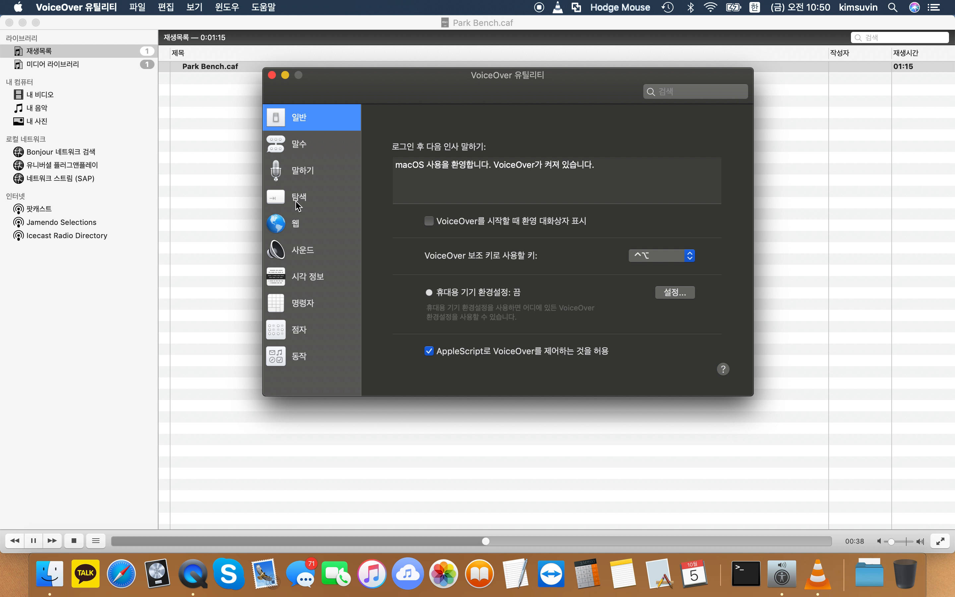
Step: Open the verbosity (말수) settings and look through their sections from speech (말하기) to hints (힌트)
click(299, 117)
click(299, 145)
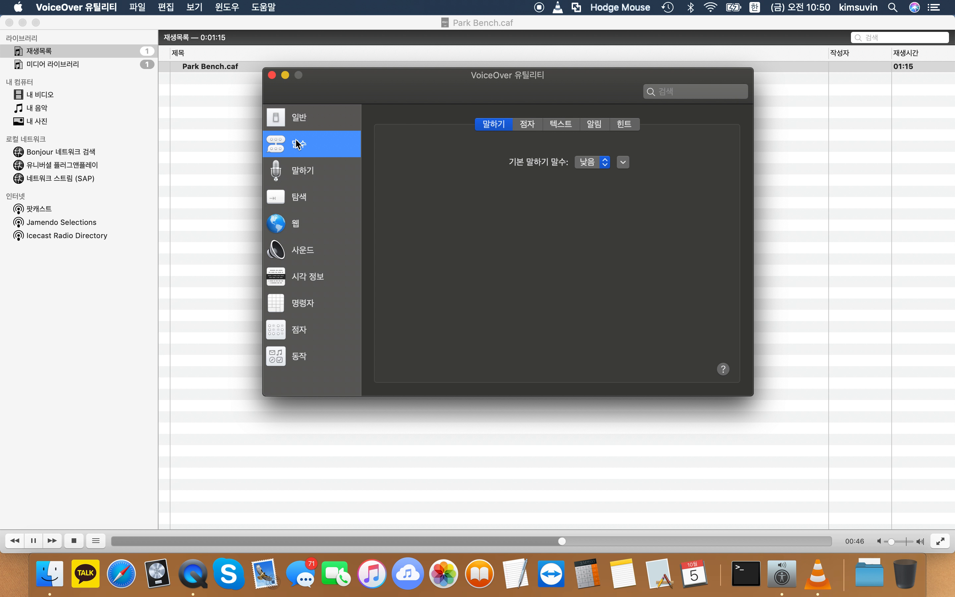
key(ctrl+alt+Right)
key(ctrl+alt+Right)
key(ctrl+alt+Right)
key(ctrl+alt+Right)
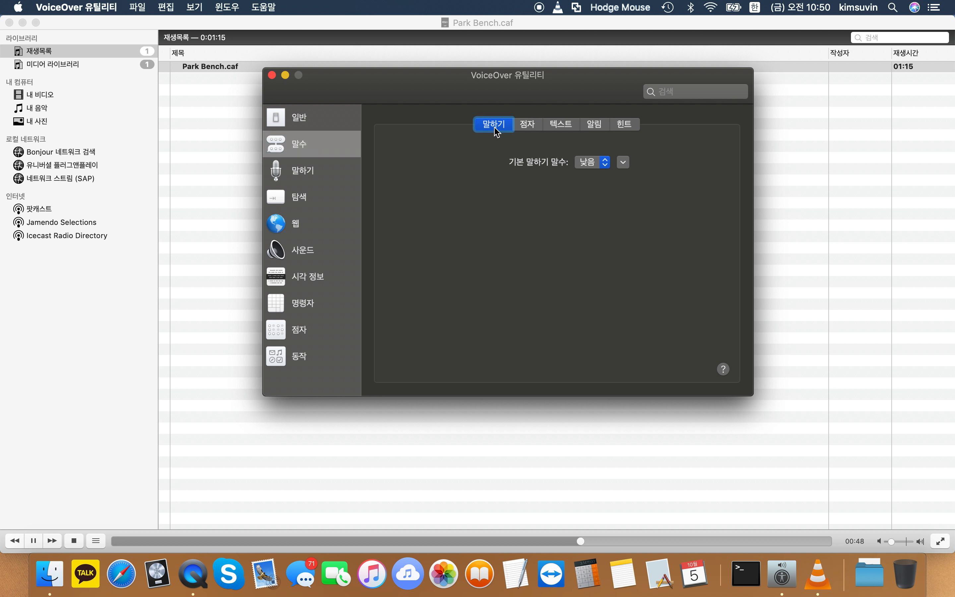
key(ctrl+alt+Right)
key(ctrl+alt+Right)
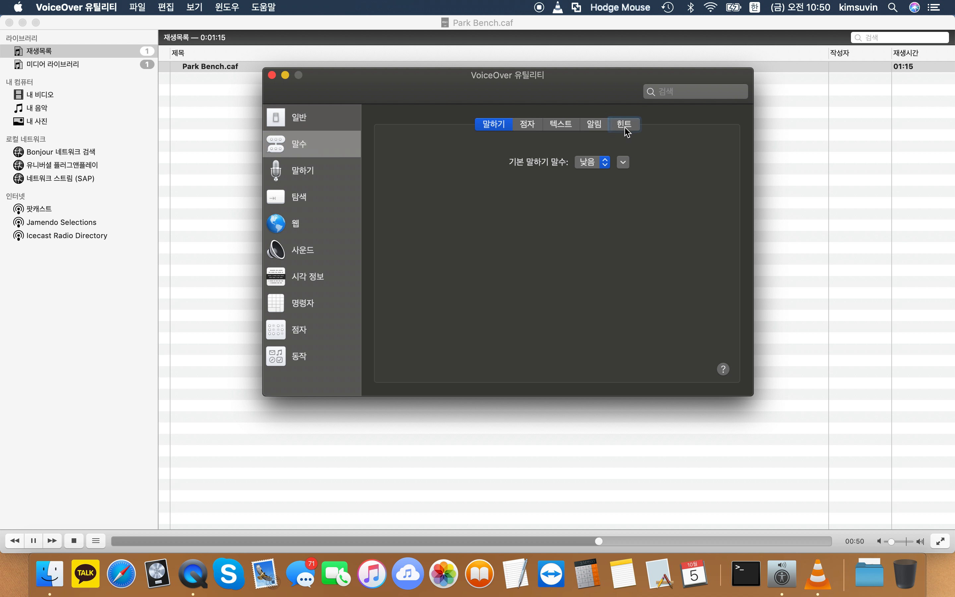
key(ctrl+alt+Left)
key(ctrl+alt+Left)
key(ctrl+alt+Left)
key(ctrl+alt+Left)
key(ctrl+alt+Left)
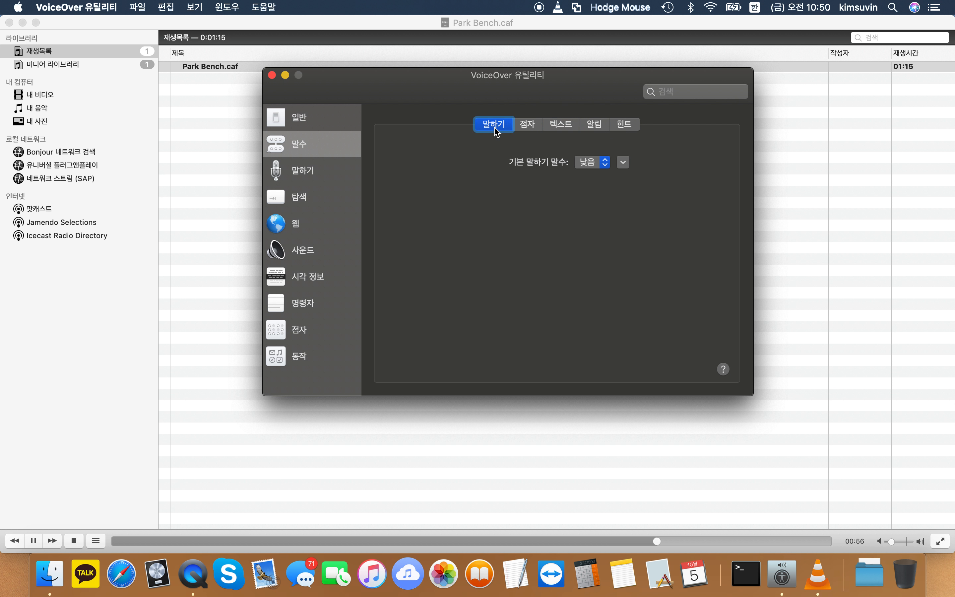
Step: Examine the level choices and the additional details for the default speech verbosity (기본 말하기 말수)
key(ctrl+alt+Right)
key(ctrl+alt+Right)
key(ctrl+alt+Right)
key(ctrl+alt+Right)
key(ctrl+alt+Right)
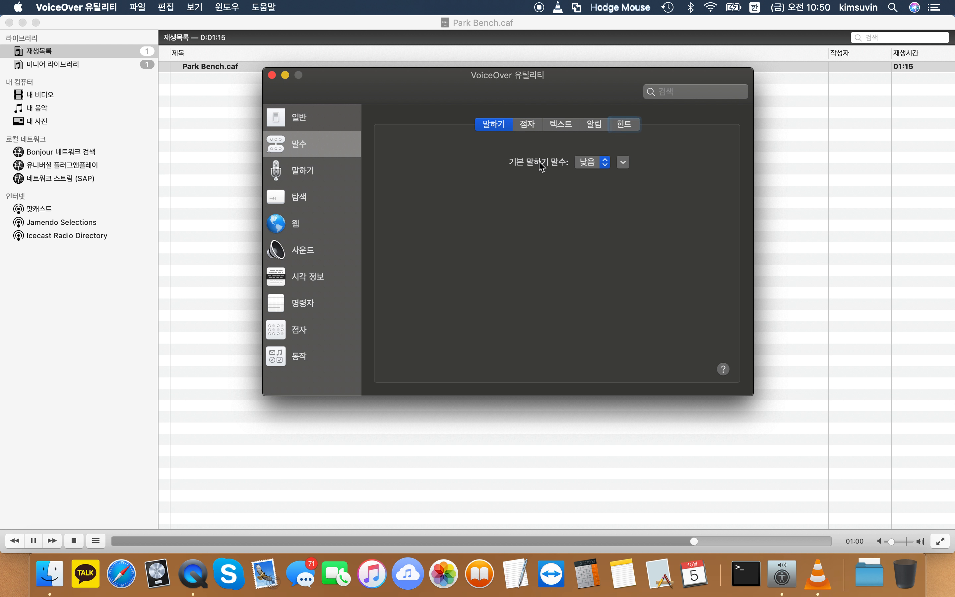
key(ctrl+alt+Right)
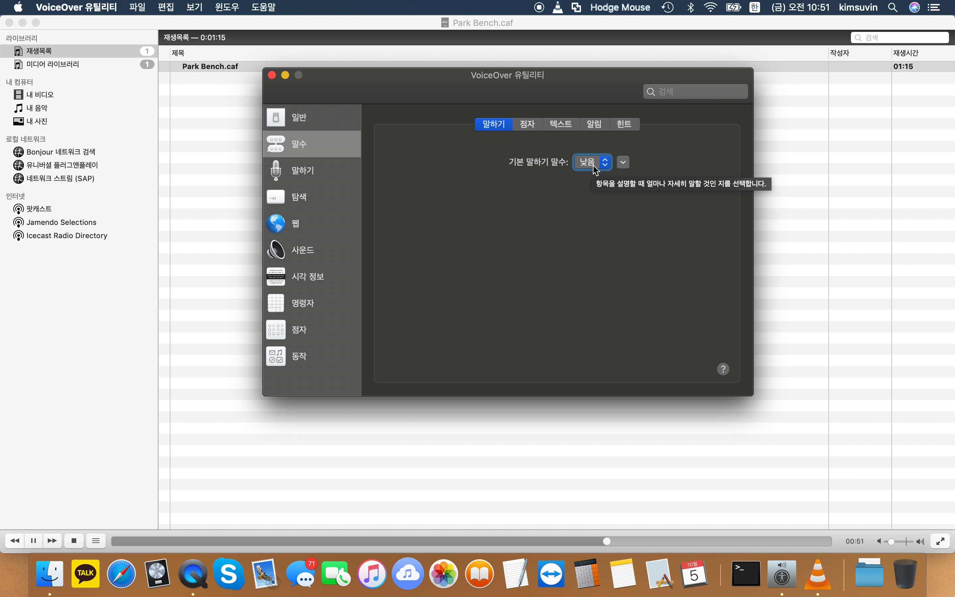
click(595, 169)
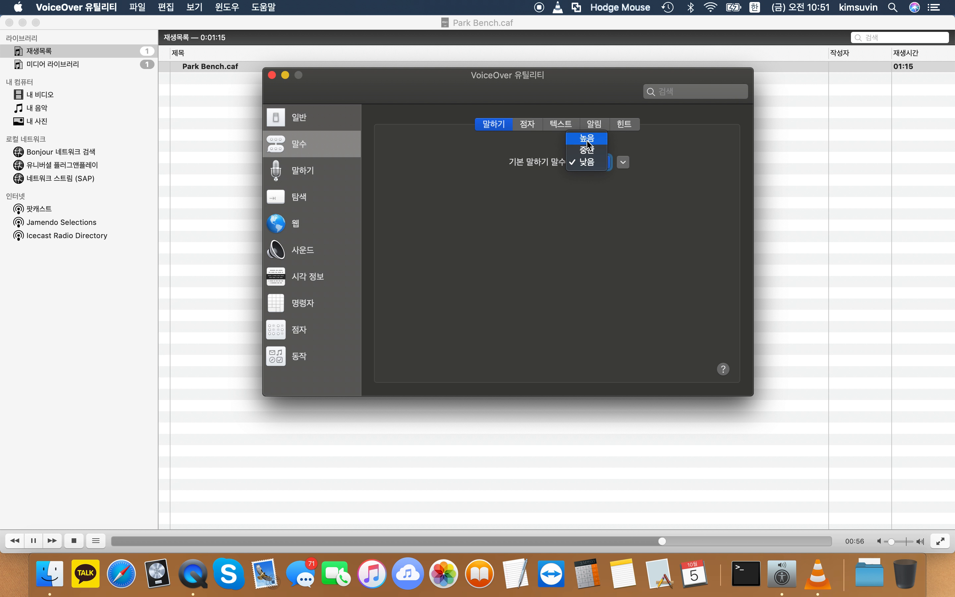
click(590, 169)
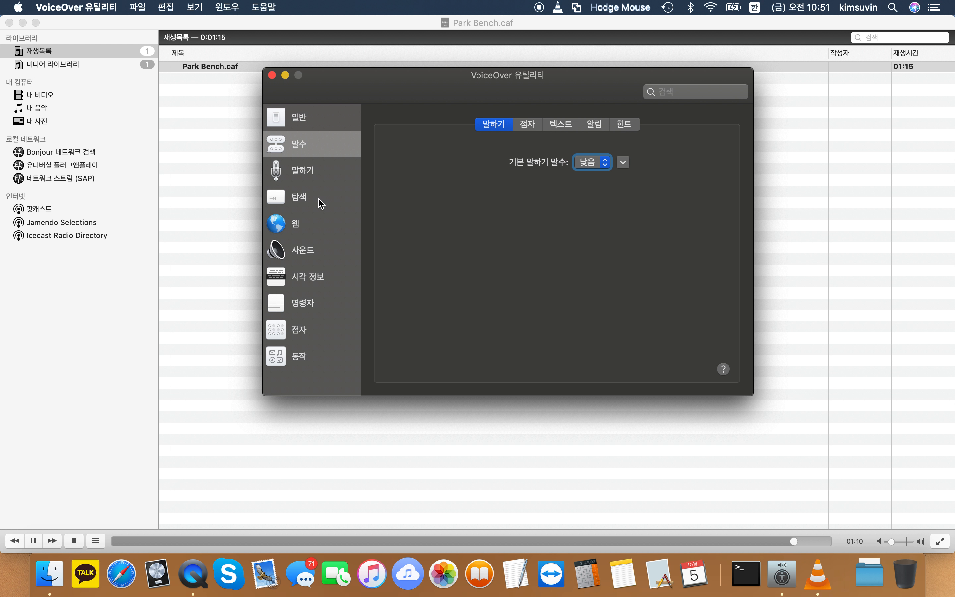
click(624, 166)
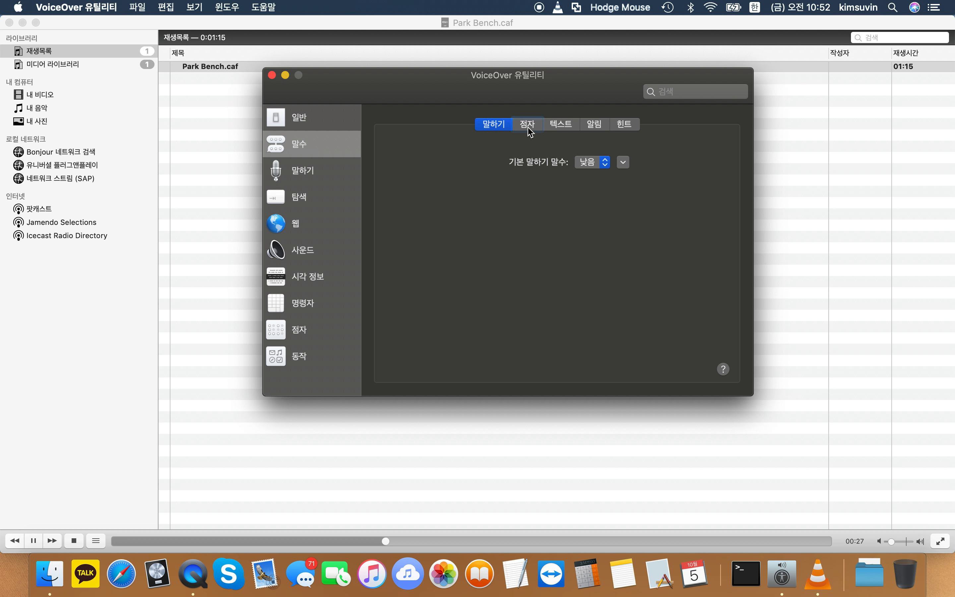
Step: Show the text (텍스트) verbosity settings and review the choices for reading punctuation (구두점)
click(563, 130)
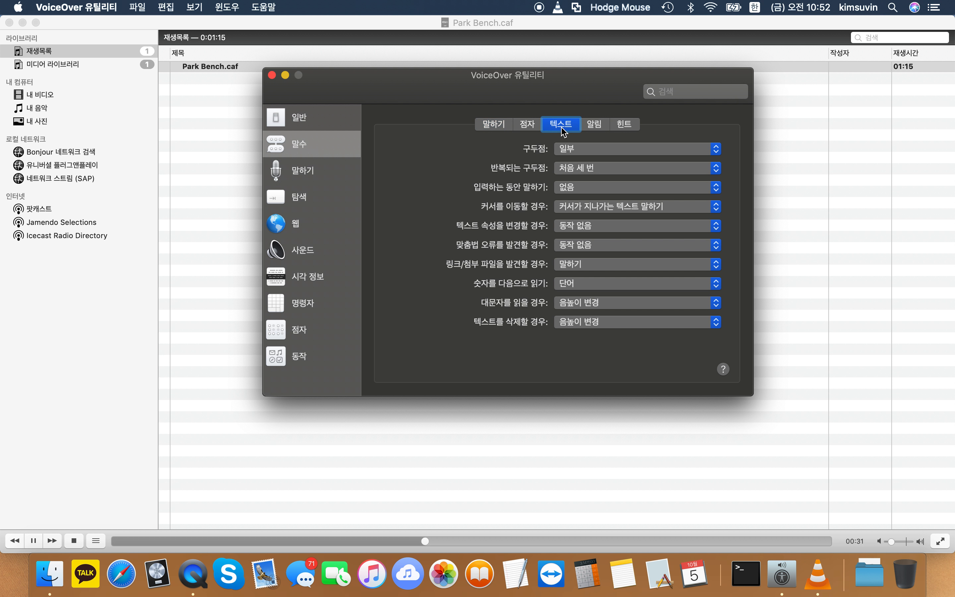
key(ctrl+alt+Right)
key(ctrl+alt+Right)
key(ctrl+alt+Right)
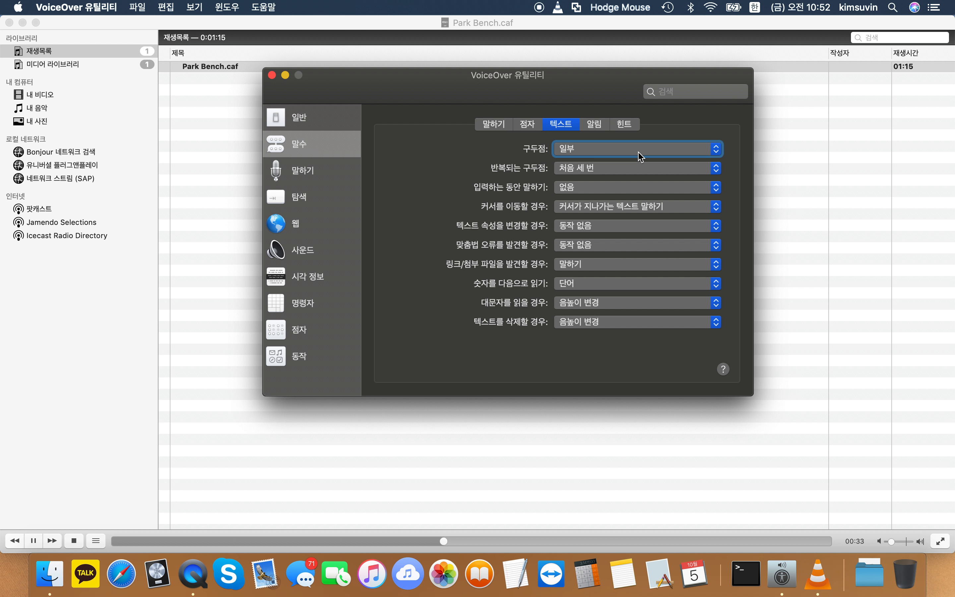
key(ctrl+alt+Left)
key(ctrl+alt+Right)
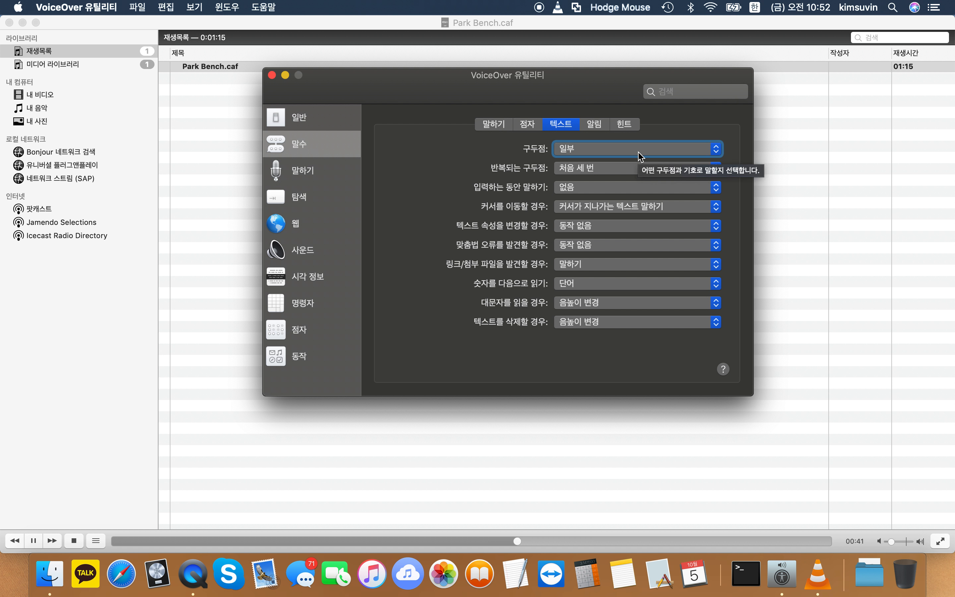
click(639, 154)
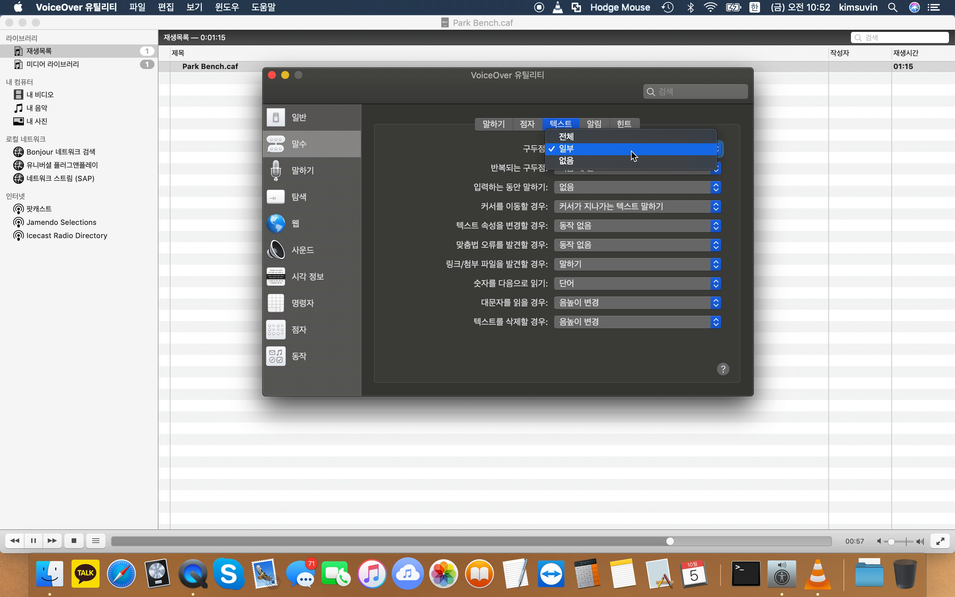
click(634, 154)
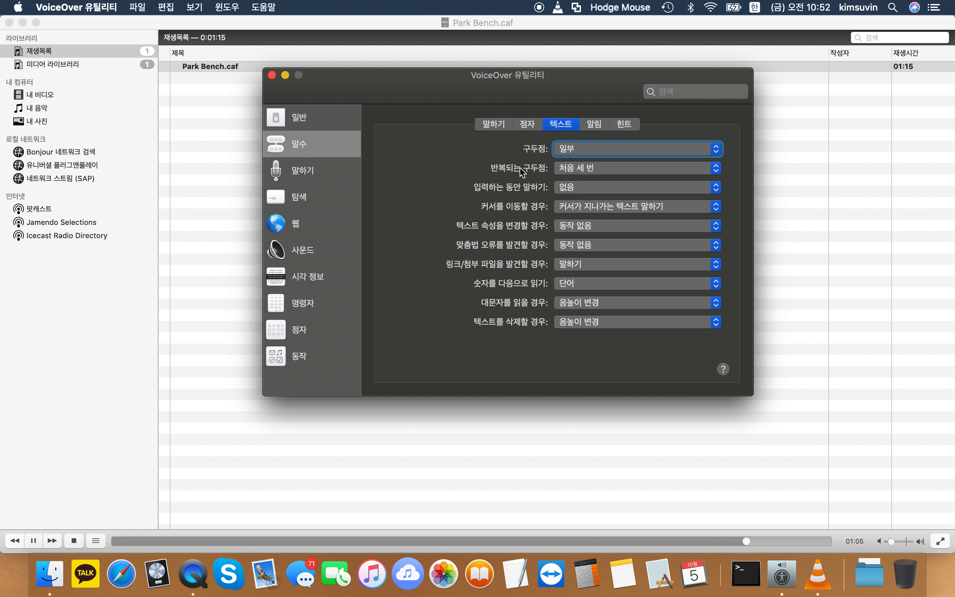
Step: Review the choices for repeated punctuation (반복되는 구두점) and for speech while typing (입력하는 동안 말하기)
key(Tab)
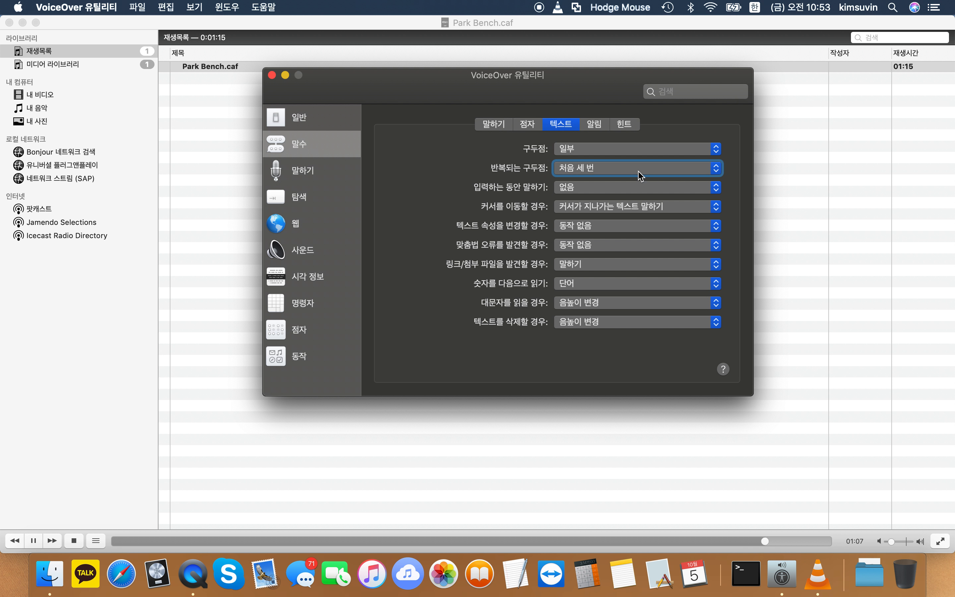
click(640, 174)
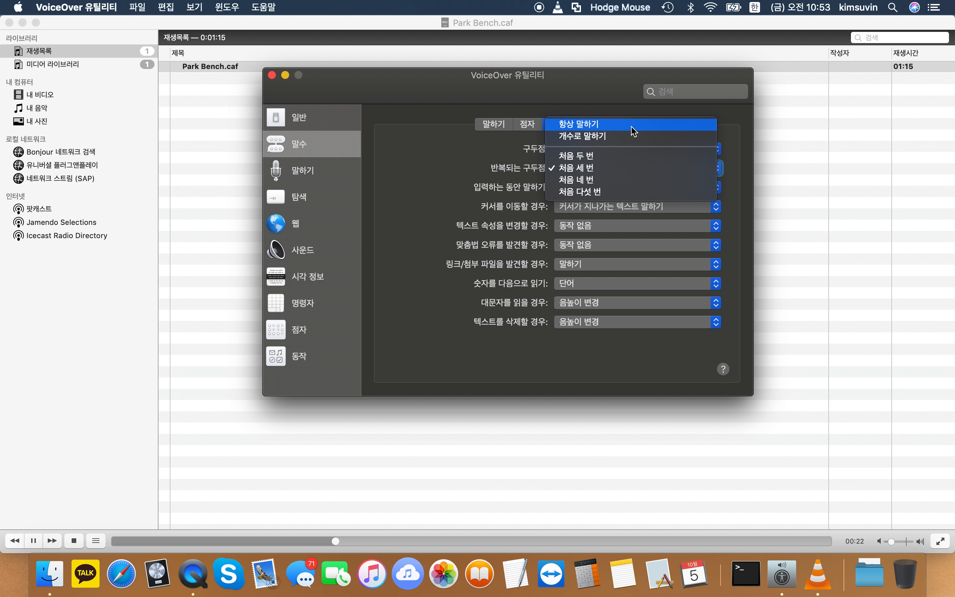
key(Escape)
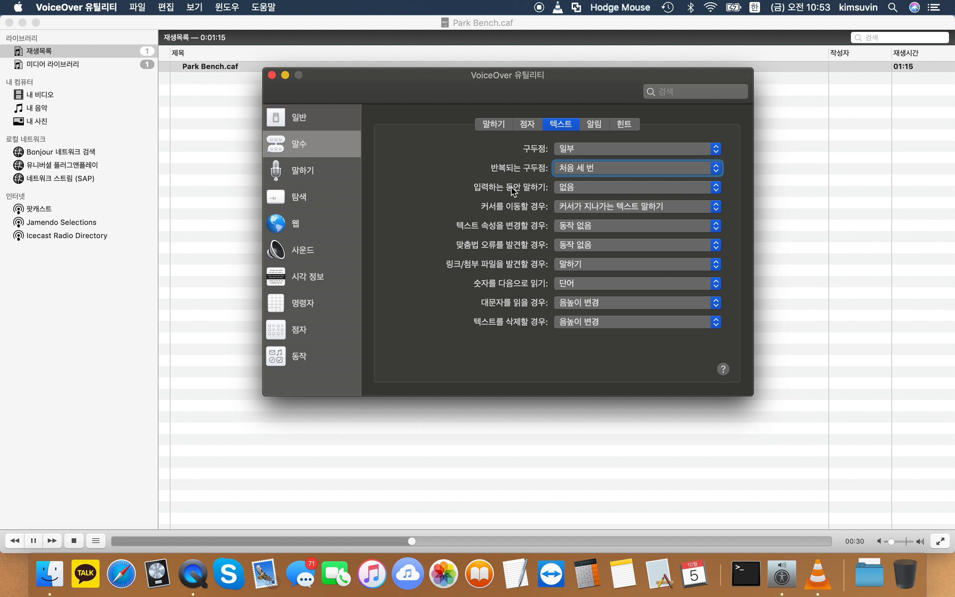
key(Tab)
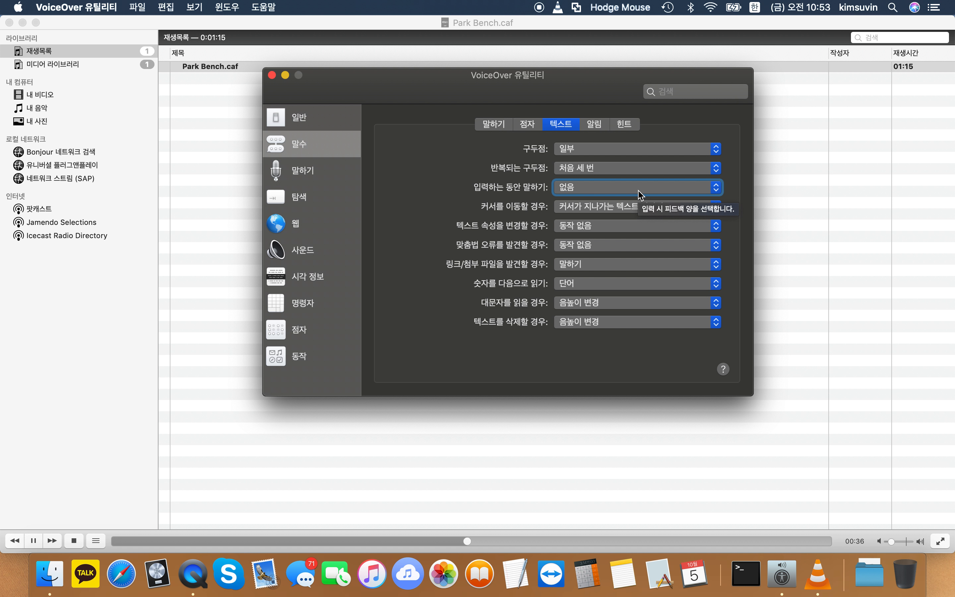
click(640, 193)
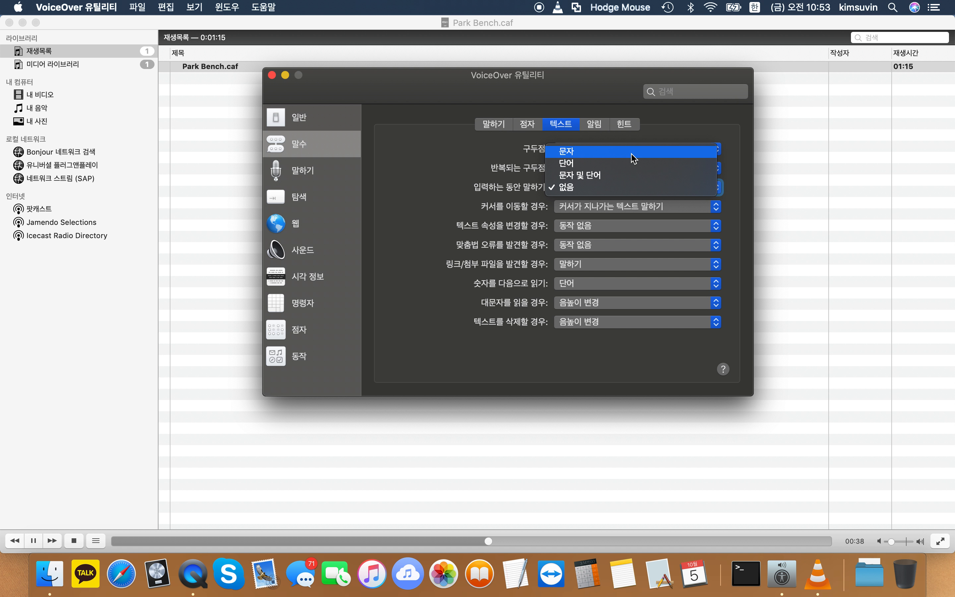
click(319, 199)
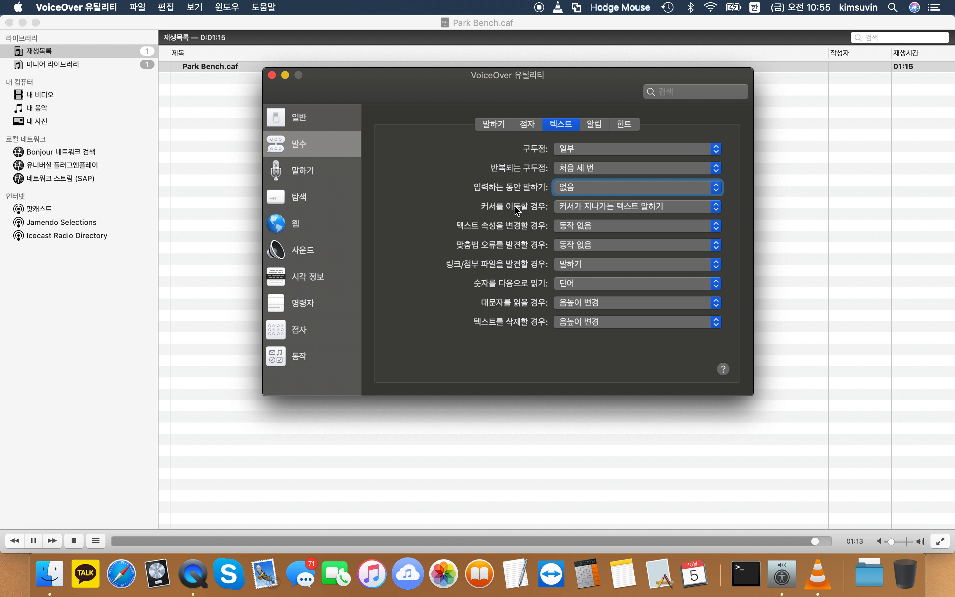
Step: Review the cursor movement and misspelling settings and the choices for text attribute changes (텍스트 속성을 변경할 경우)
key(Tab)
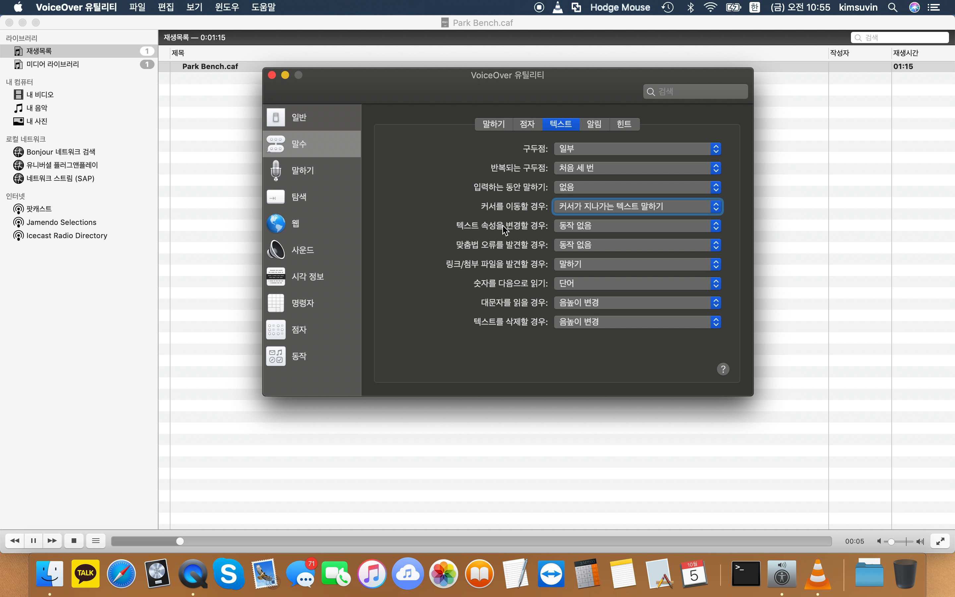
key(ctrl+alt+Right)
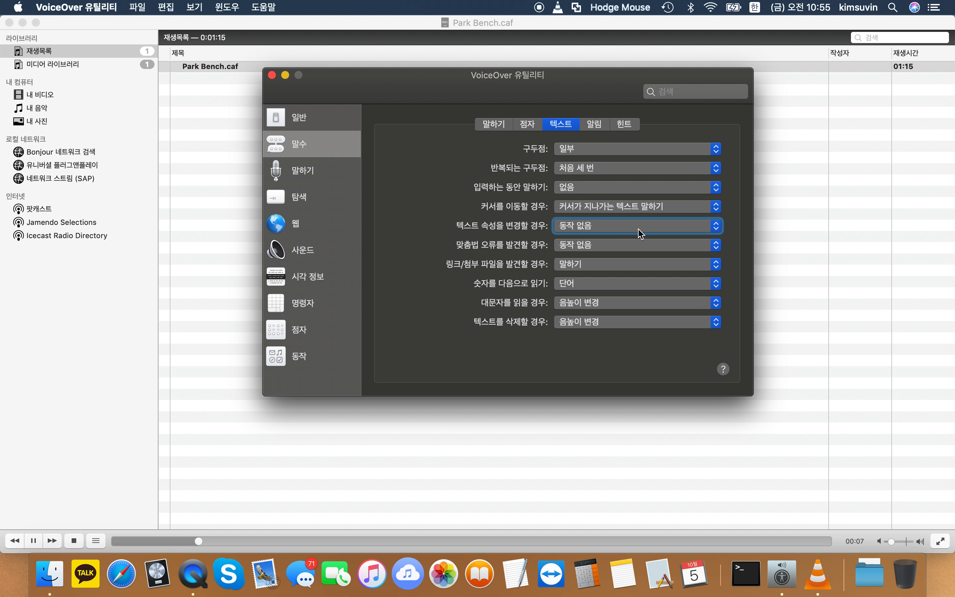
key(ctrl+alt+Left)
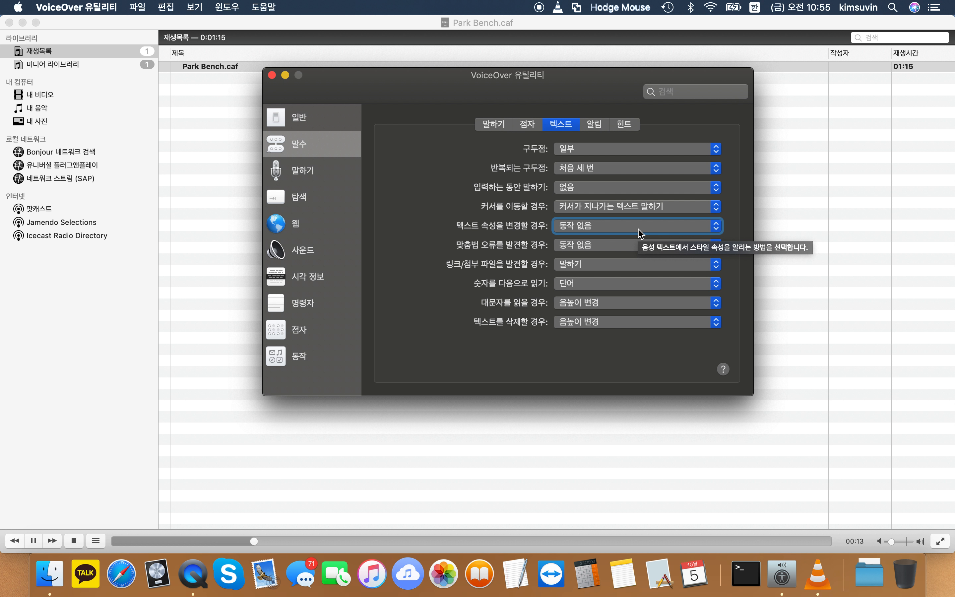
key(Tab)
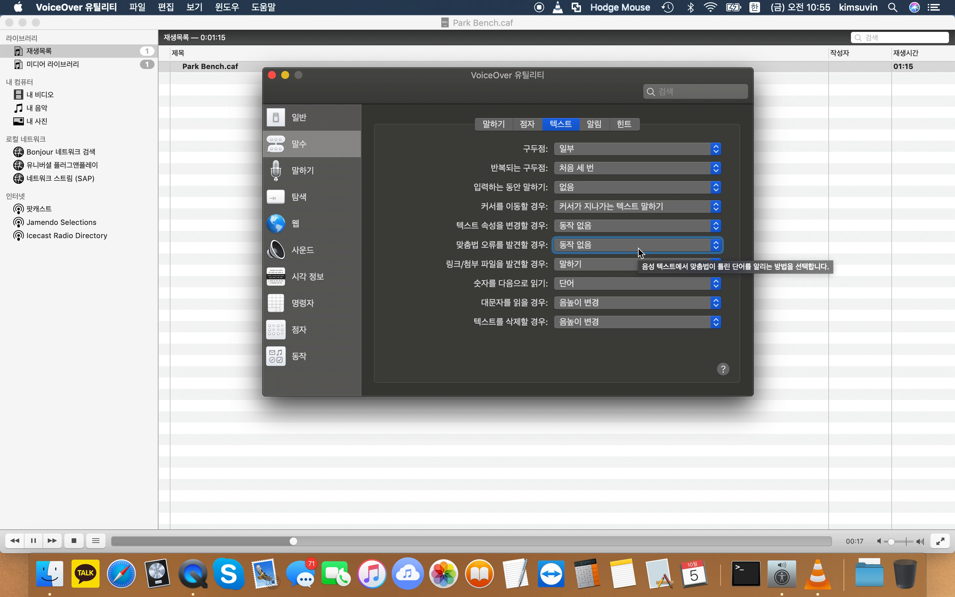
click(632, 228)
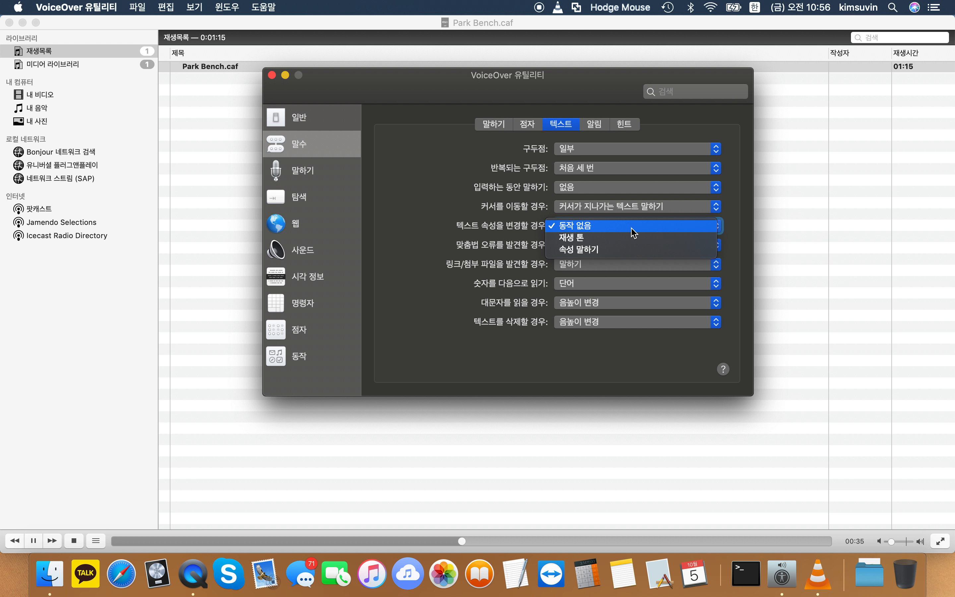
click(634, 233)
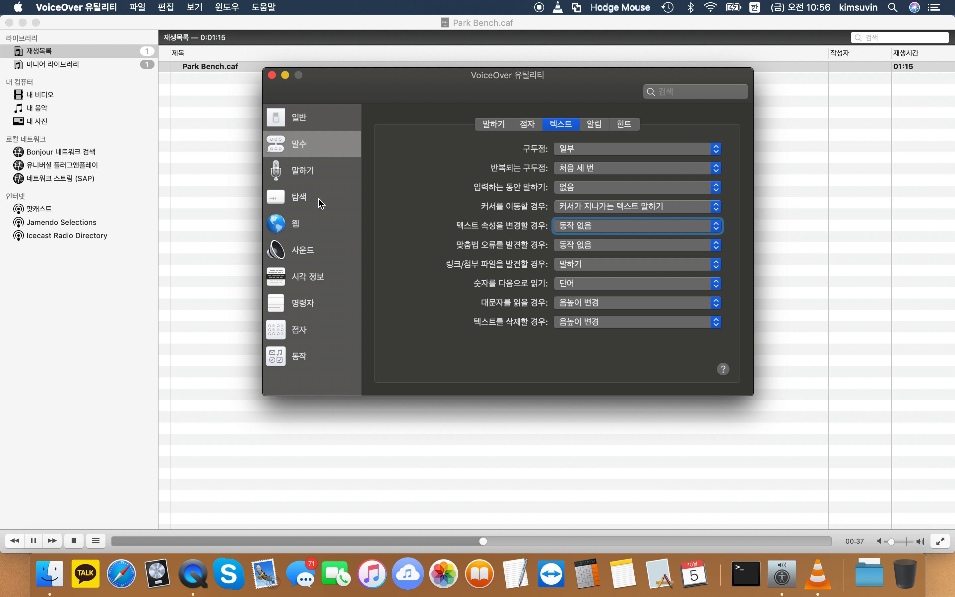
Step: Review the misspelling and link/attachment settings and the choices for reading numbers (숫자를 다음으로 읽기)
key(Tab)
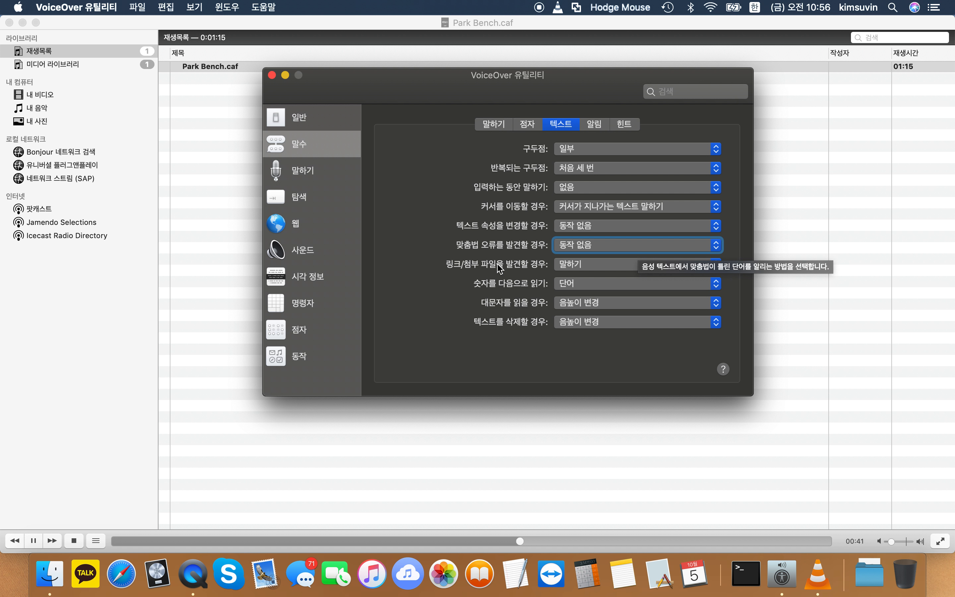
key(Tab)
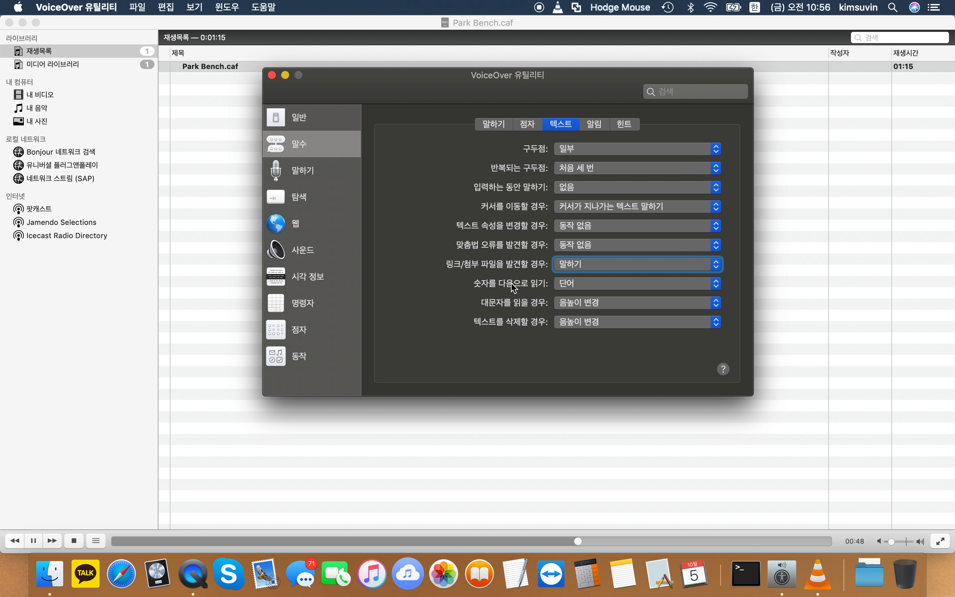
key(Tab)
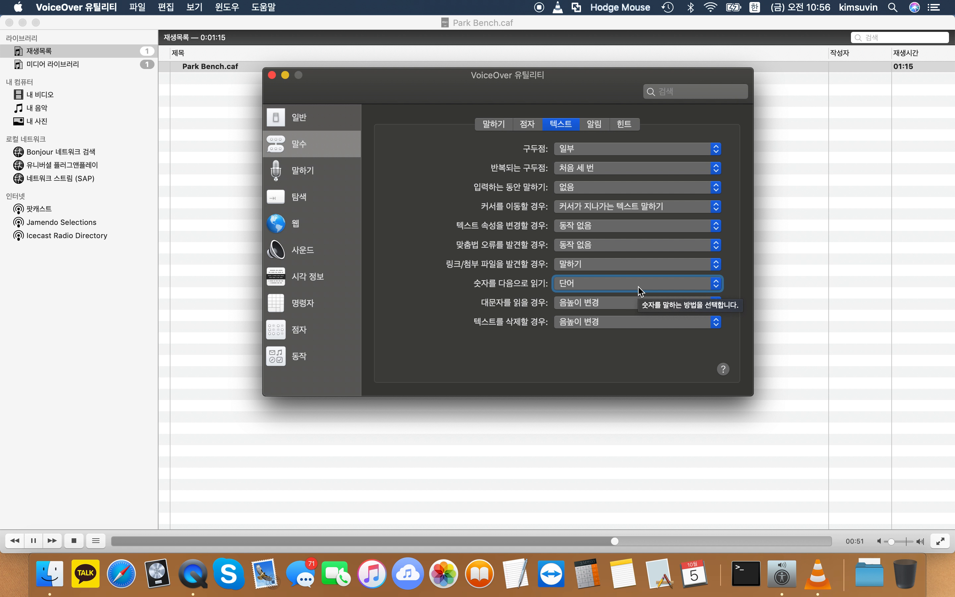
click(632, 285)
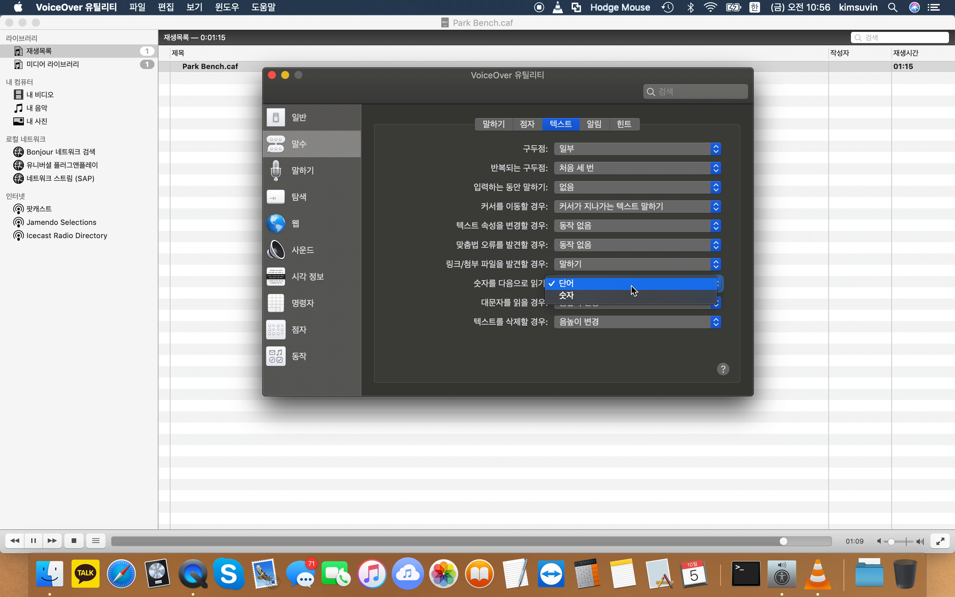
click(634, 291)
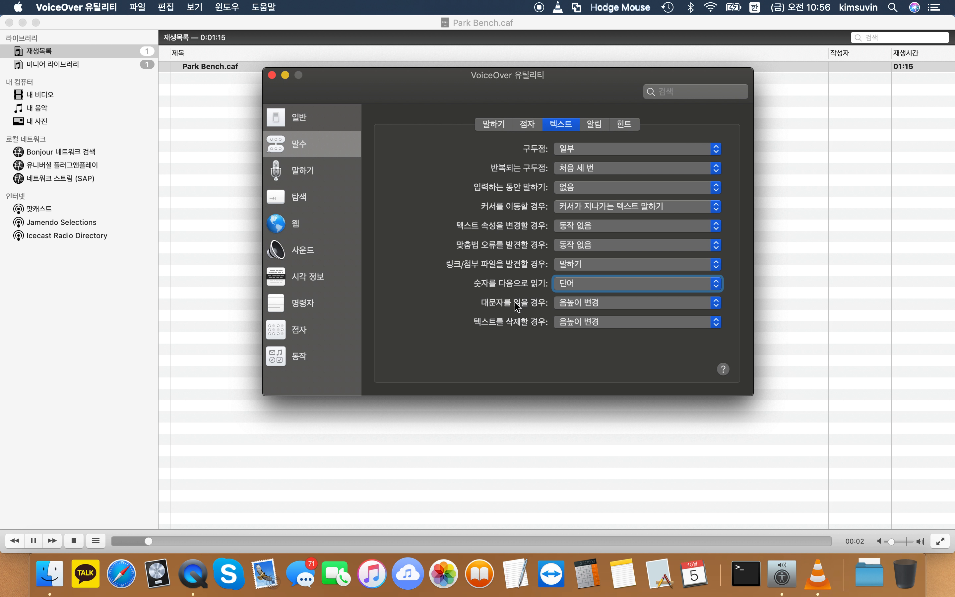
Step: Review each choice for how capital letters are announced (대문자를 읽을 경우), keeping 음높이 변경
key(ctrl+alt+Right)
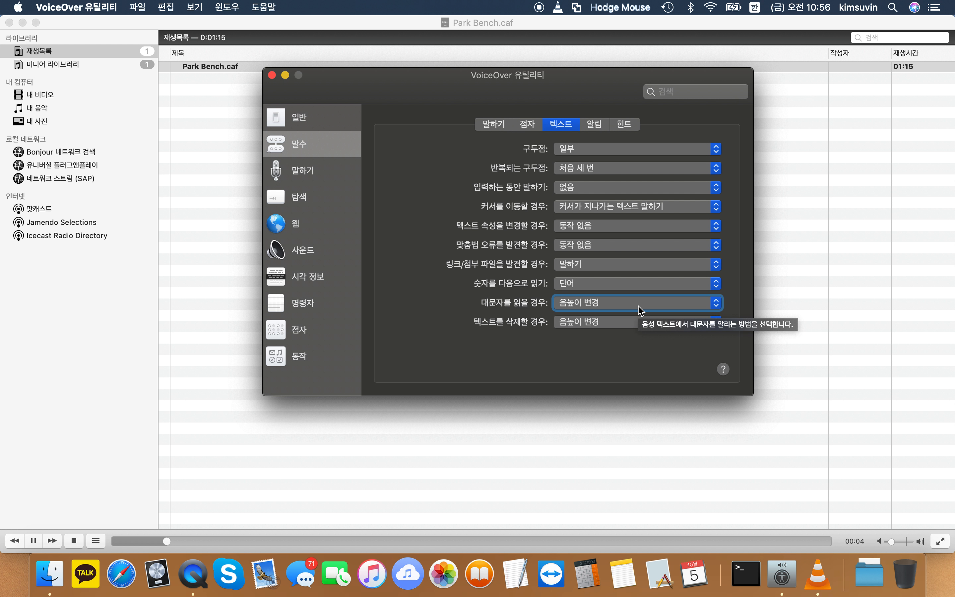
click(640, 310)
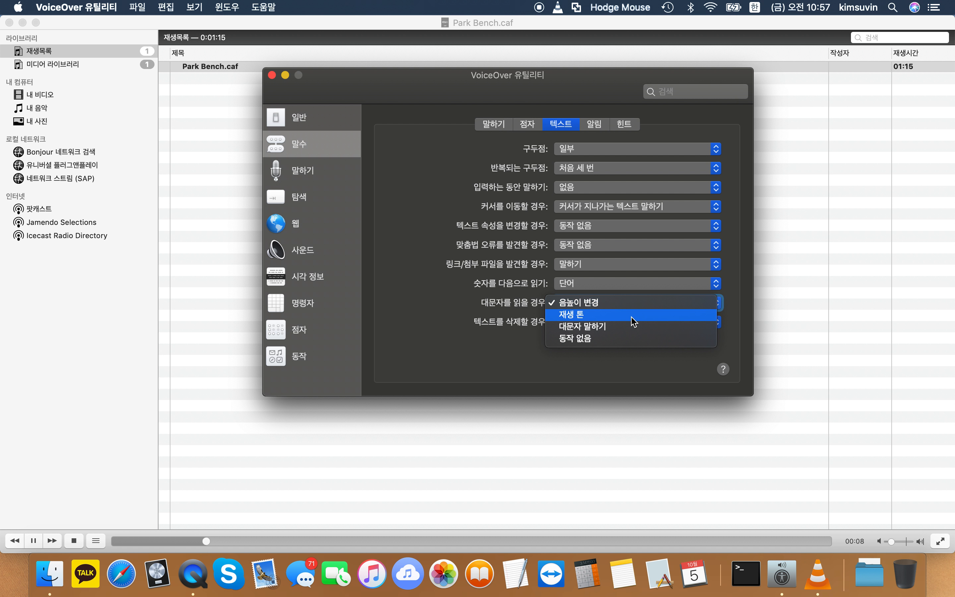
key(Down)
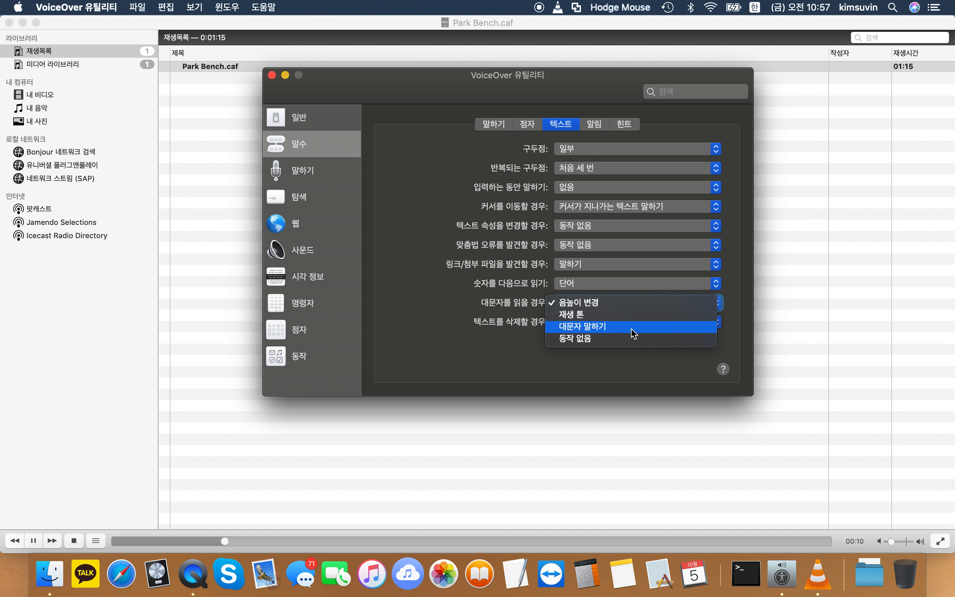
key(Down)
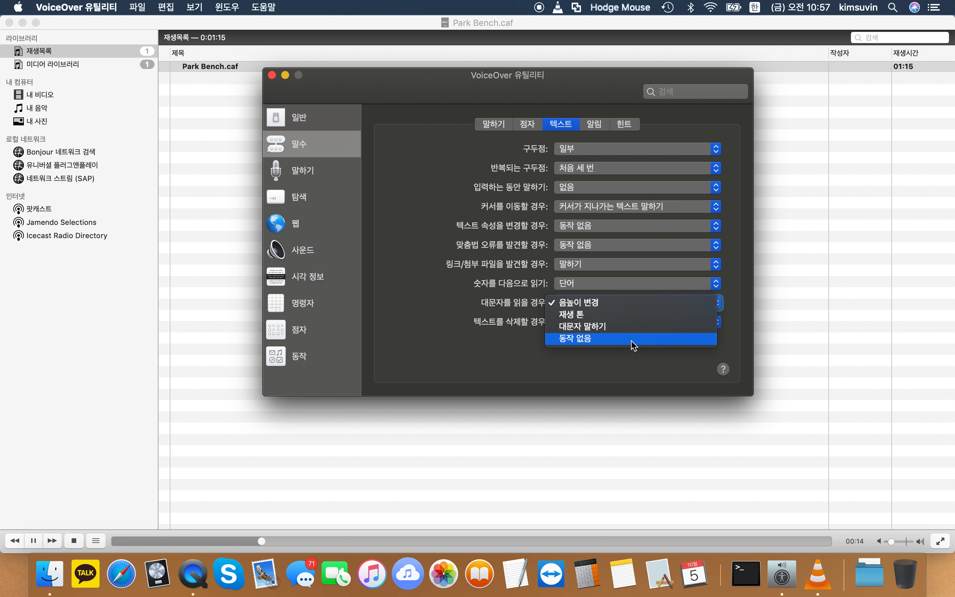
key(Up)
key(Up)
key(Up)
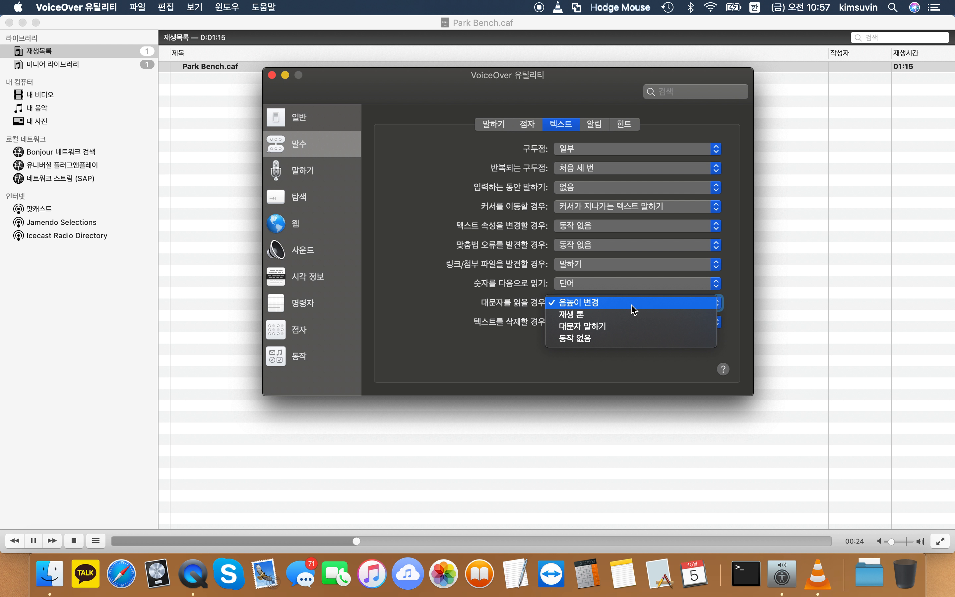
click(634, 310)
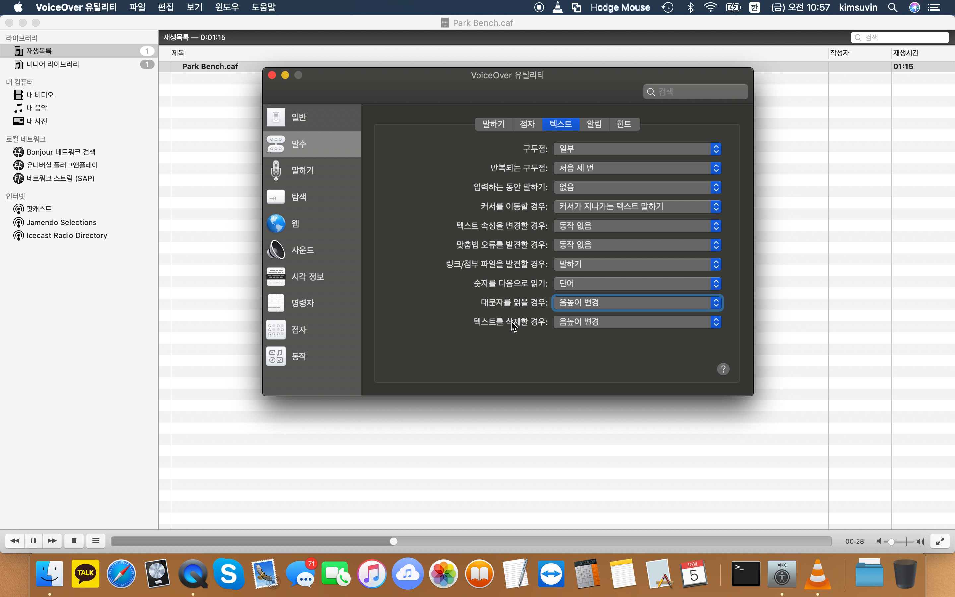
Step: Review the choices for announcing deleted text (텍스트를 삭제할 경우), keeping 음높이 변경
key(Tab)
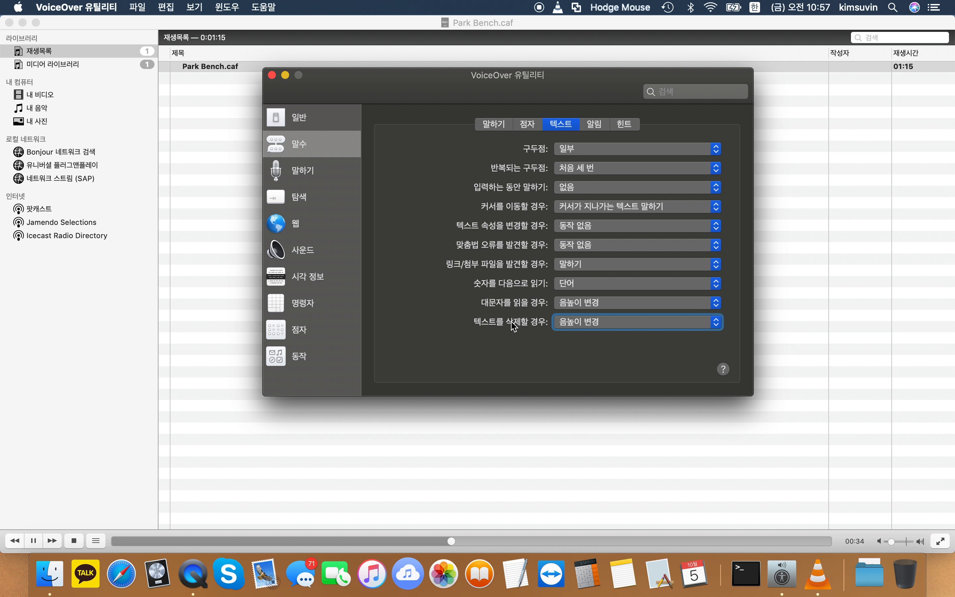
click(639, 327)
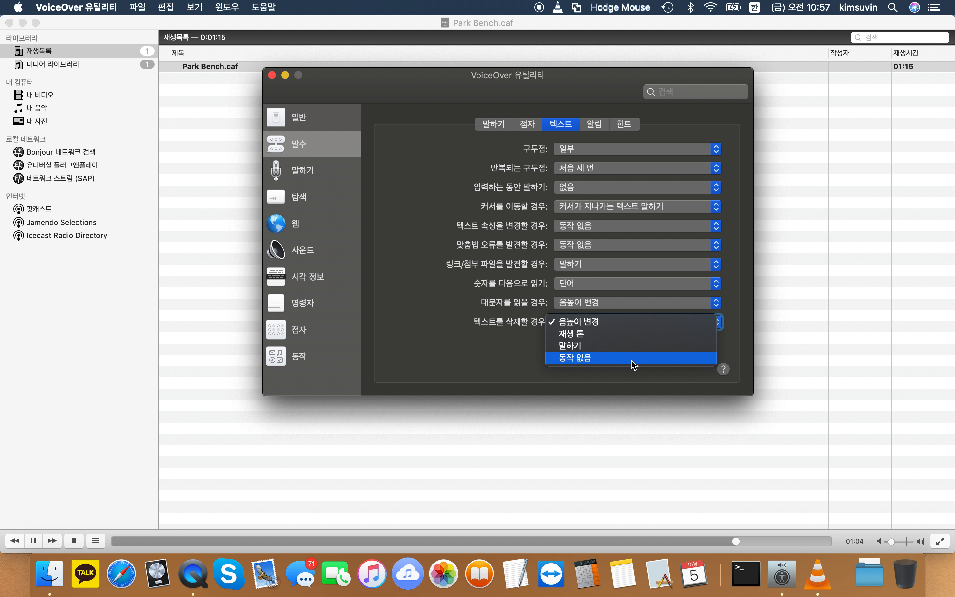
click(634, 329)
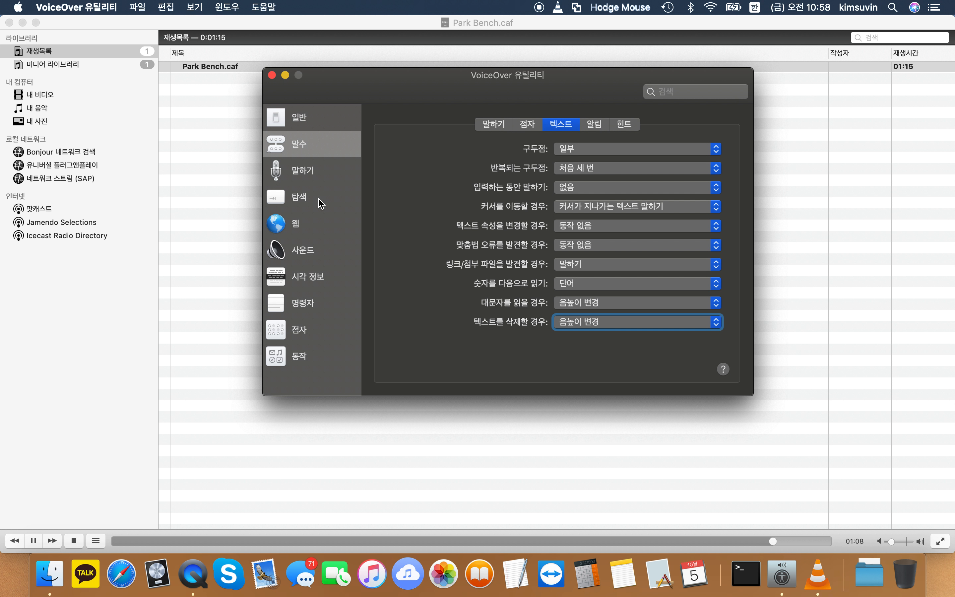
Step: Show the announcement (알림) verbosity settings
key(Tab)
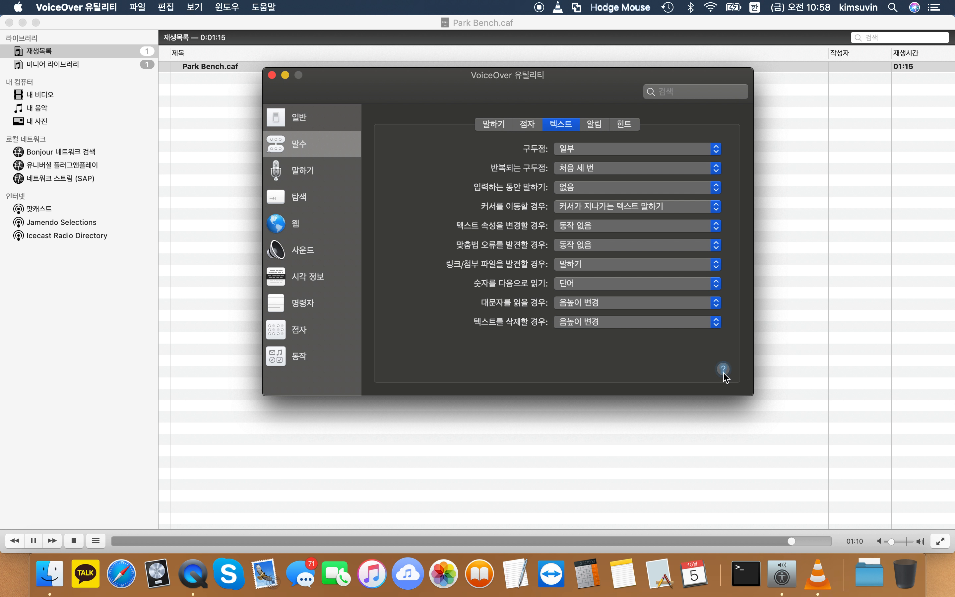
key(Tab)
key(Tab)
key(Tab)
key(Tab)
key(Tab)
key(Tab)
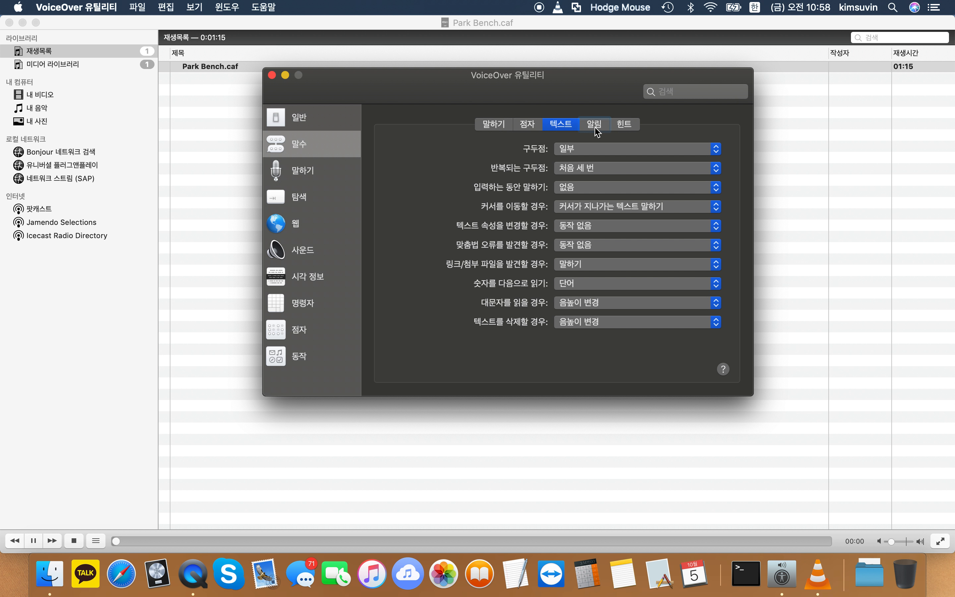
click(596, 126)
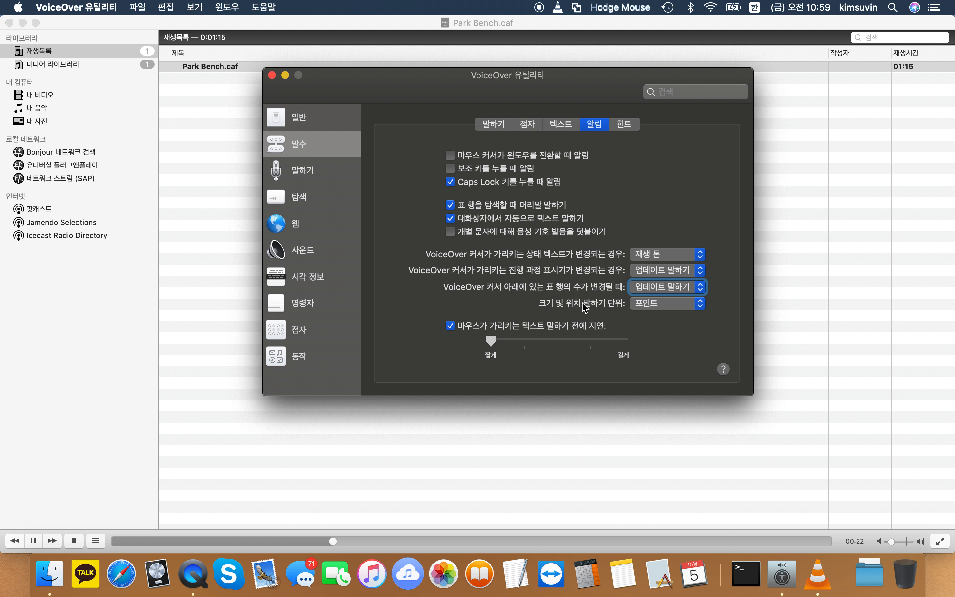
Step: Review the unit choices for speaking size and position (크기 및 위치 말하기 단위) and the delay before speaking text under the mouse
key(Tab)
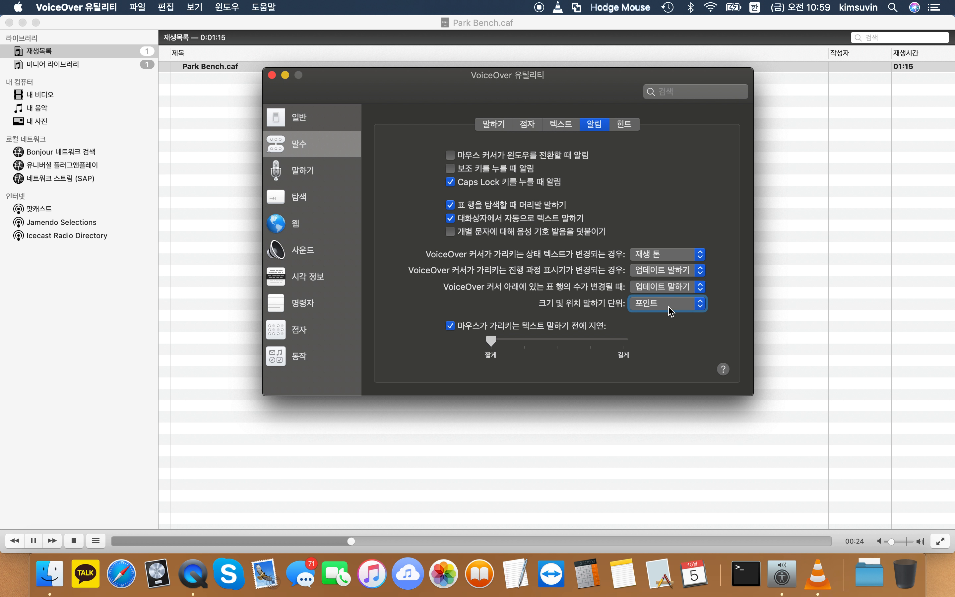
click(670, 308)
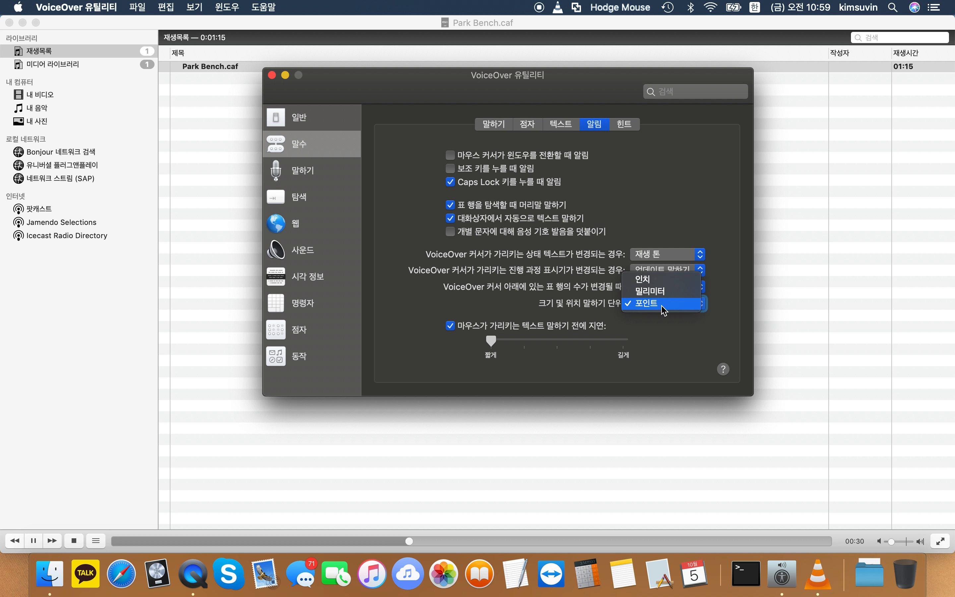
click(662, 307)
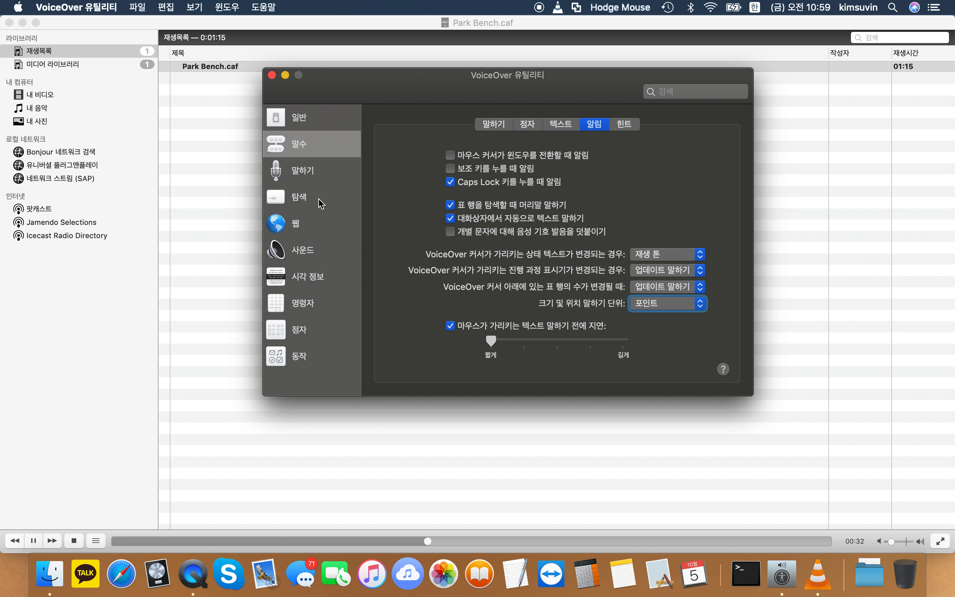
key(Tab)
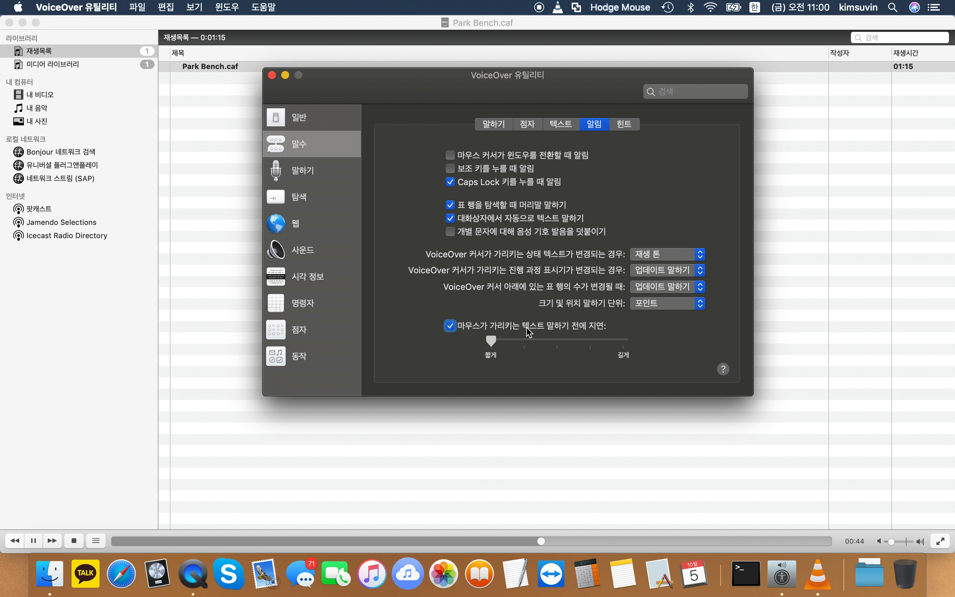
key(Tab)
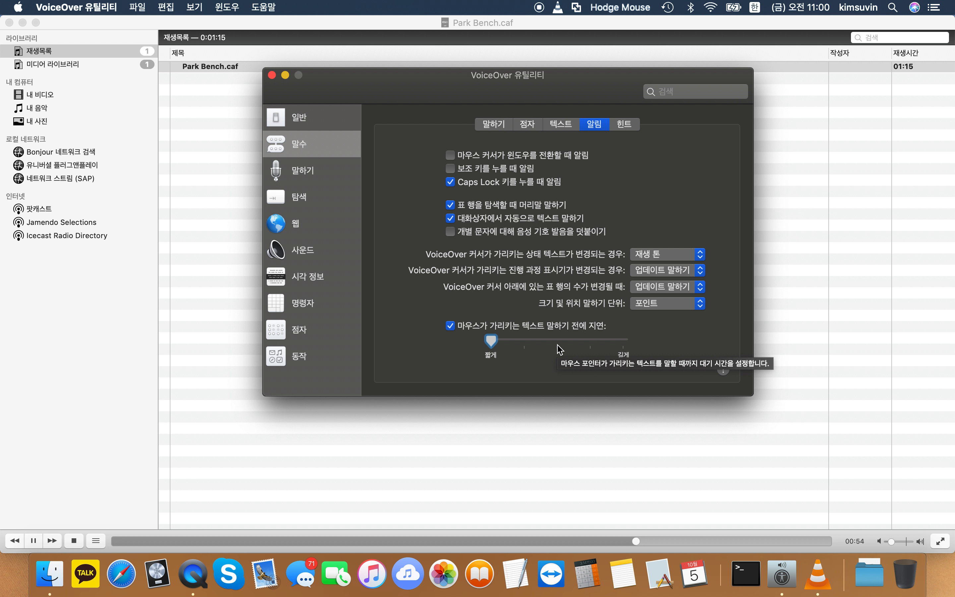
drag(493, 347, 494, 349)
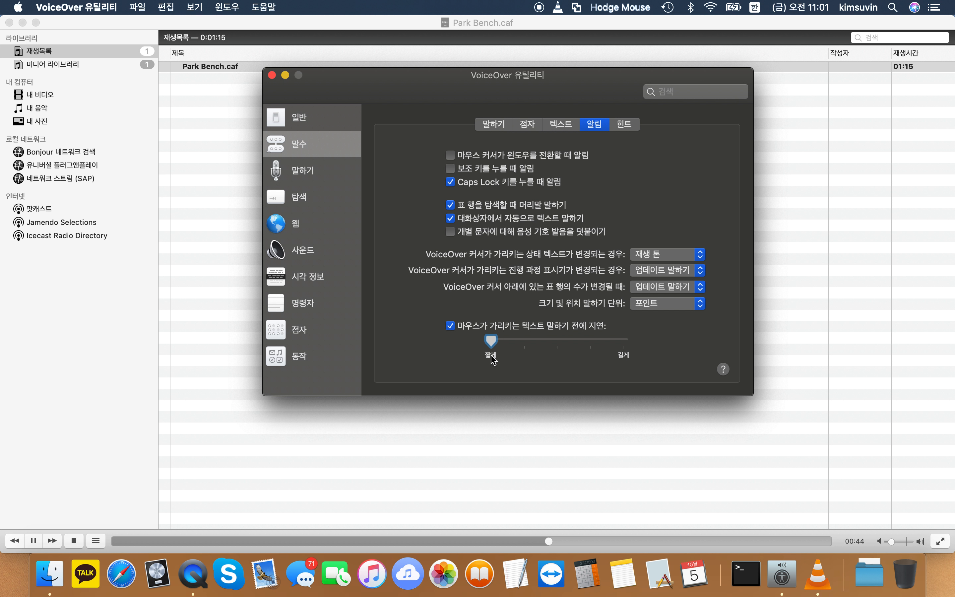
Step: Show the hint (힌트) verbosity settings
key(ctrl+alt+Right)
key(ctrl+alt+Right)
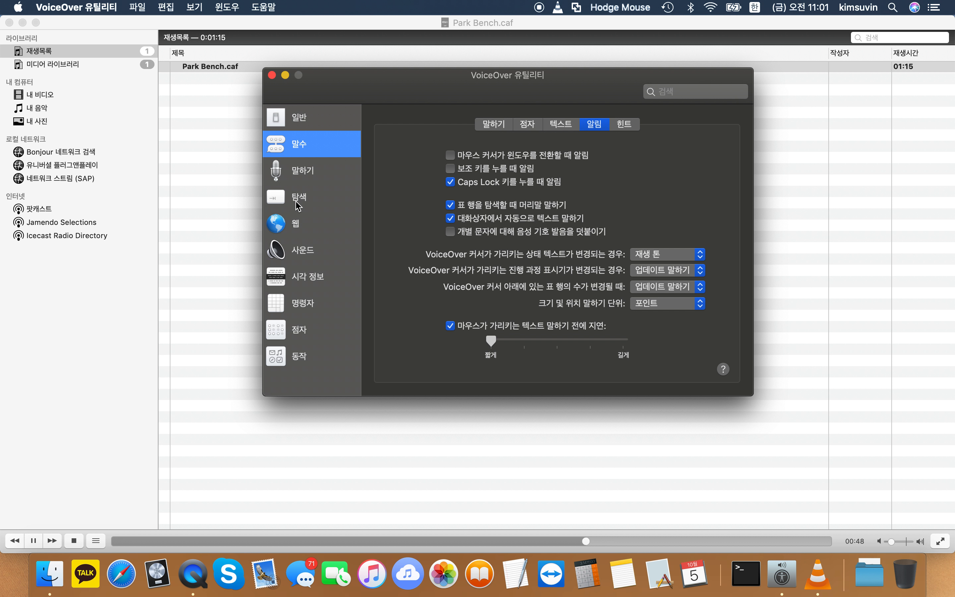
key(ctrl+alt+Right)
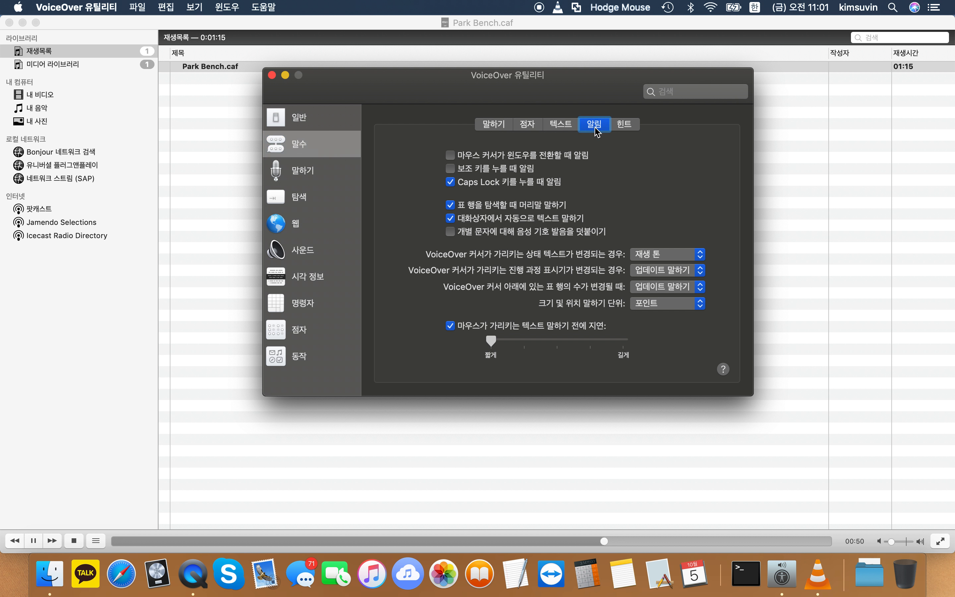
key(ctrl+alt+Right)
key(ctrl+alt+space)
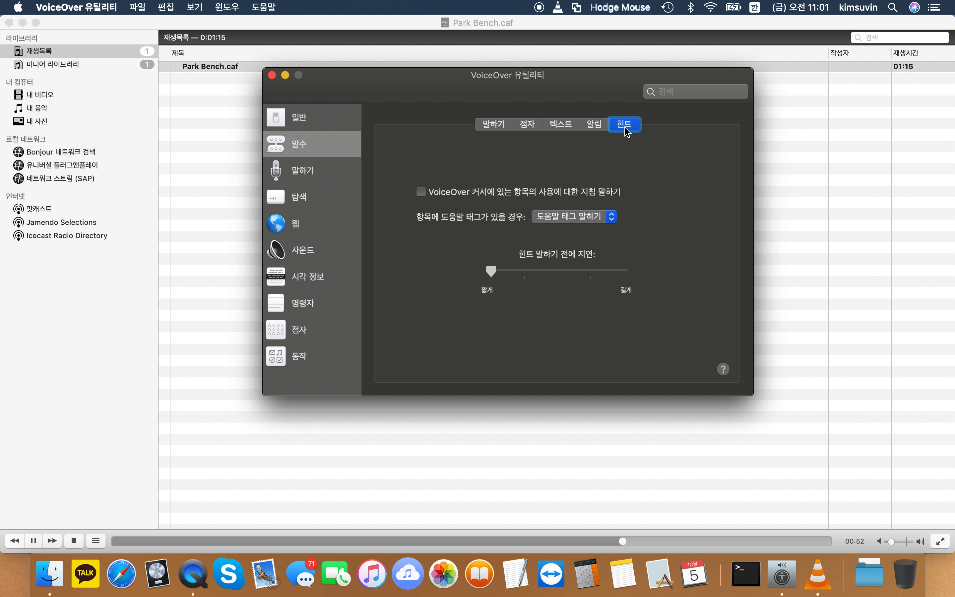
Step: Review the item instructions option, the choices for items with help tags (도움말 태그), and the hint delay
key(ctrl+alt+Right)
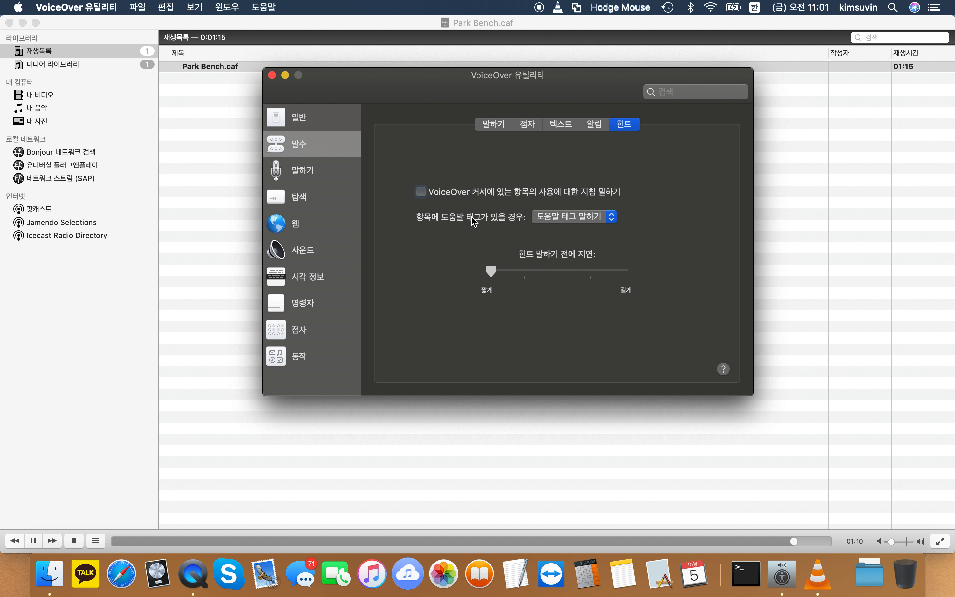
key(Tab)
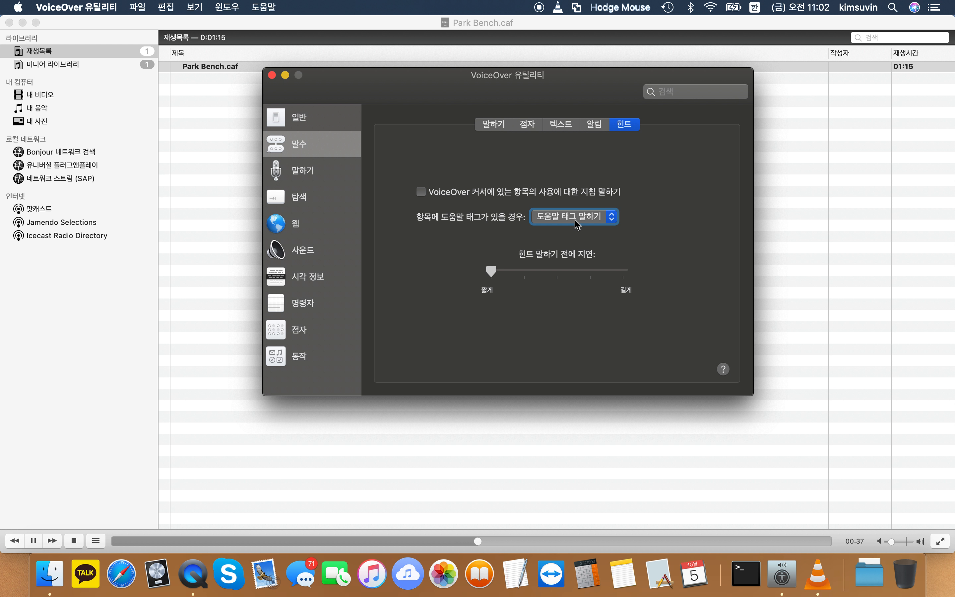
click(577, 224)
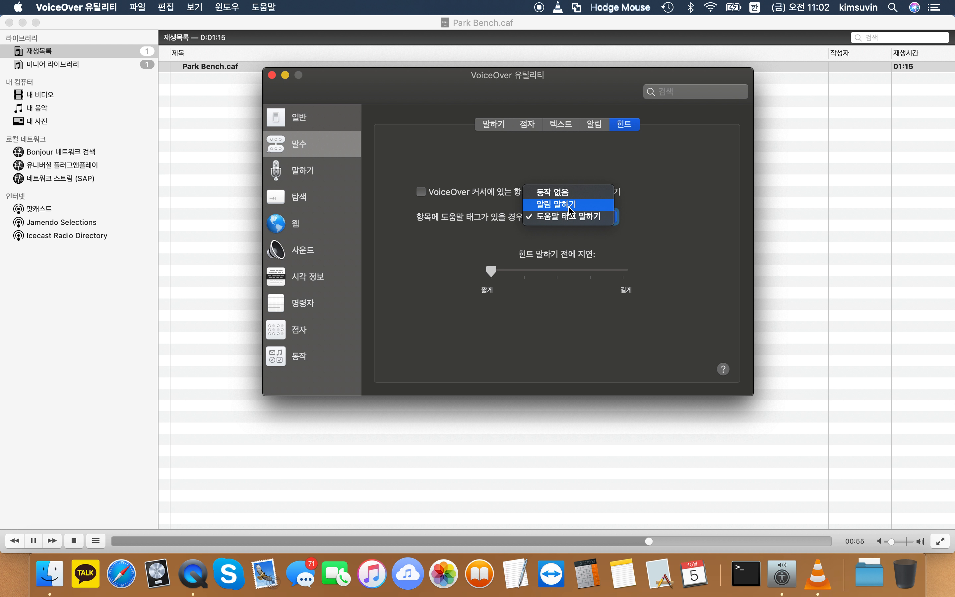
click(571, 223)
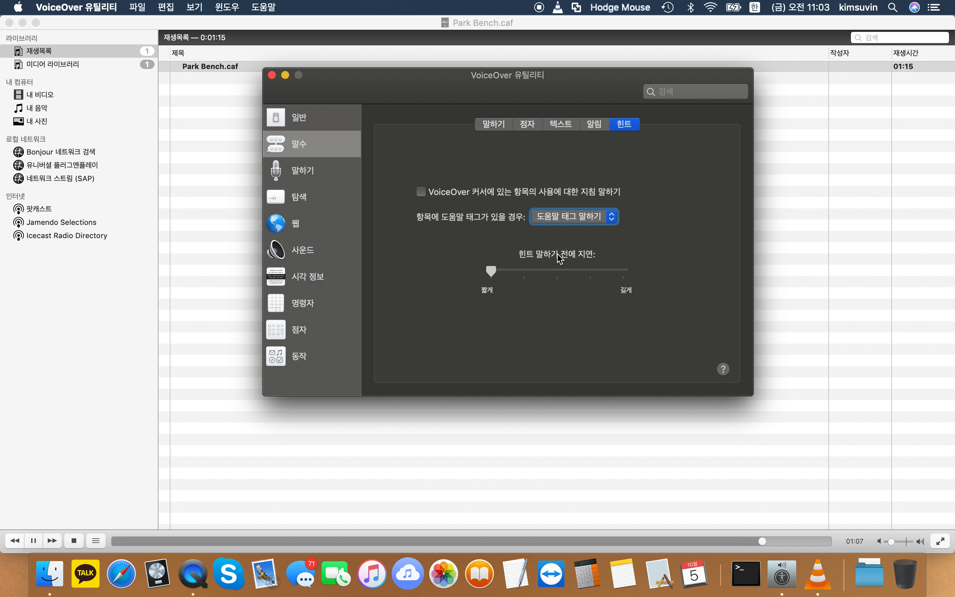
key(Tab)
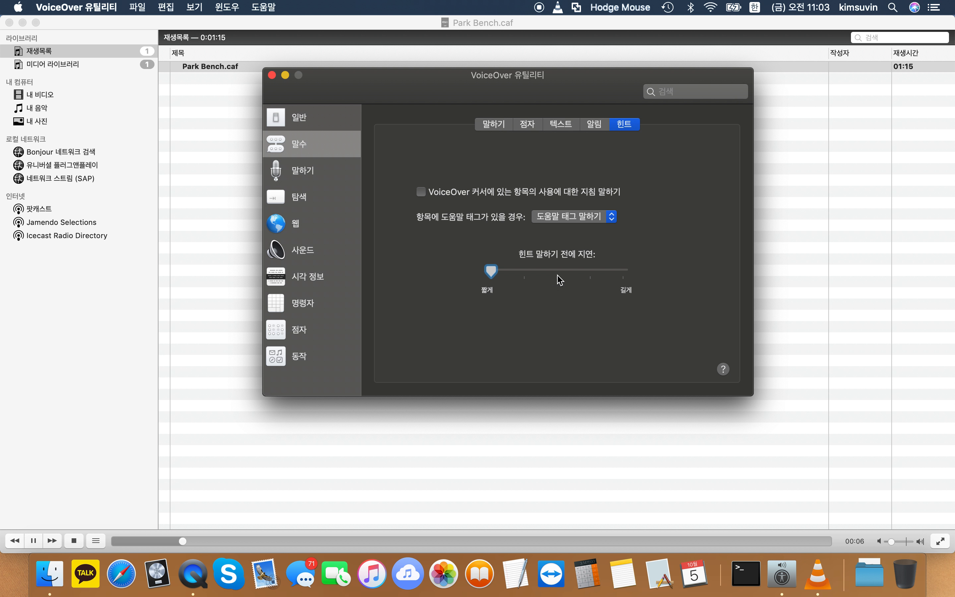
Step: Open the speech (말하기) category and look over its voice (음성) and pronunciation (발음) sections
click(723, 371)
key(Tab)
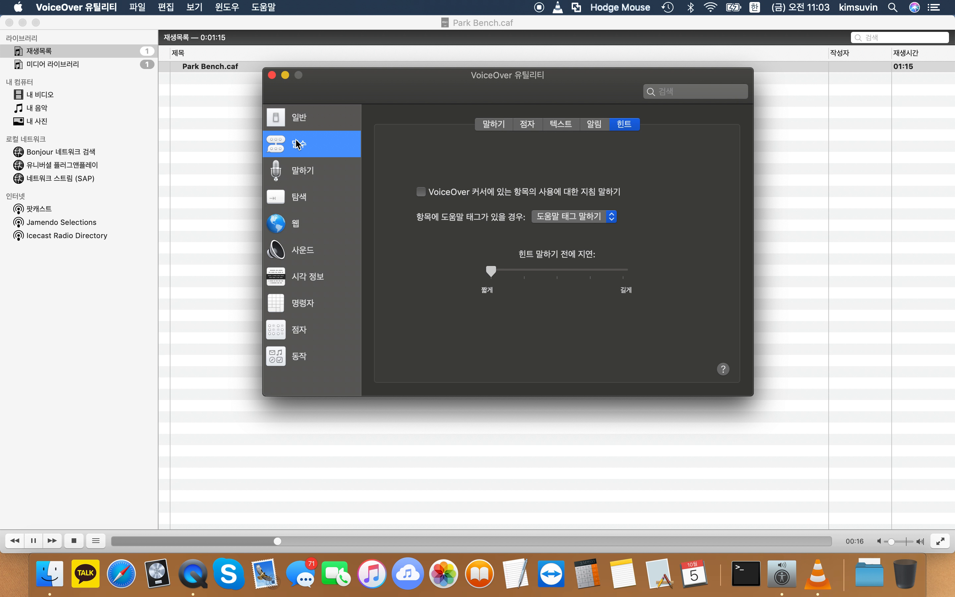
click(299, 171)
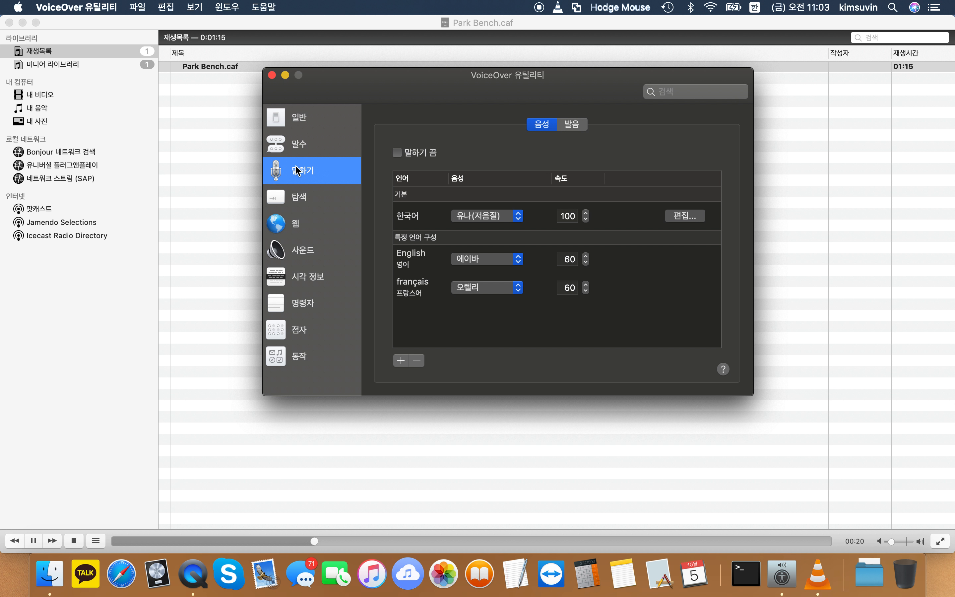
click(543, 128)
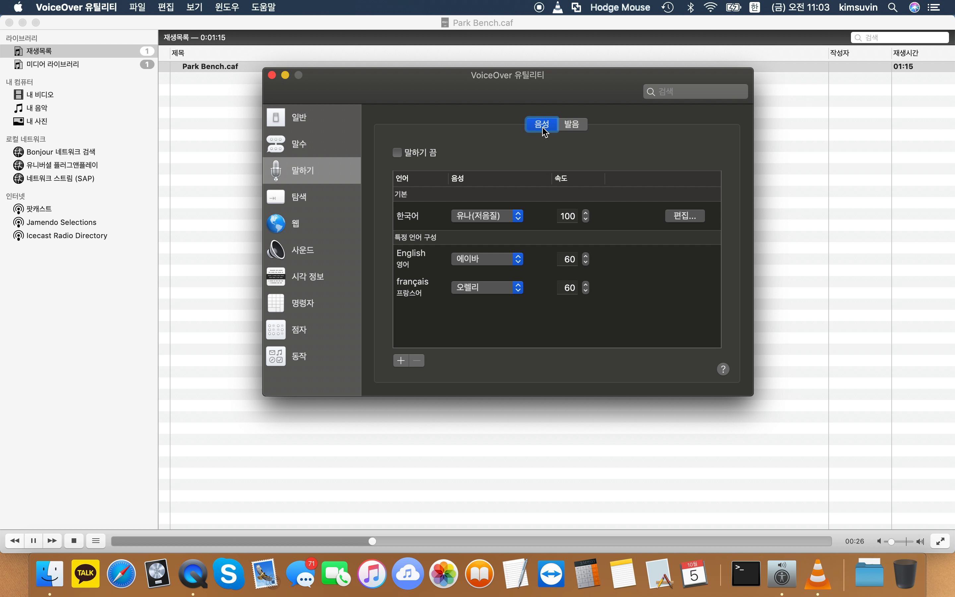
click(575, 132)
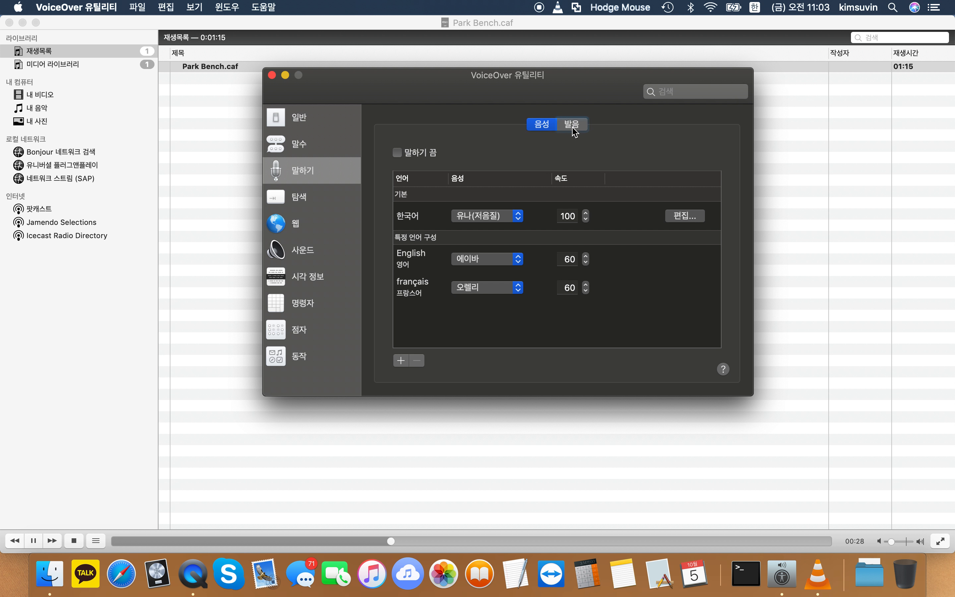
Step: Switch the default Korean voice to 유나 and back to 유나(저음질)
click(545, 131)
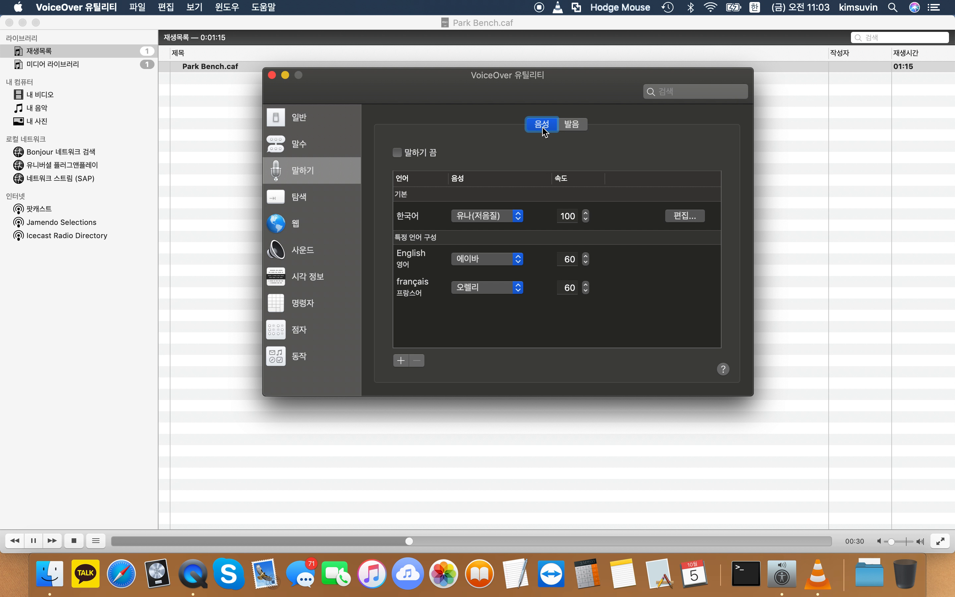
click(574, 131)
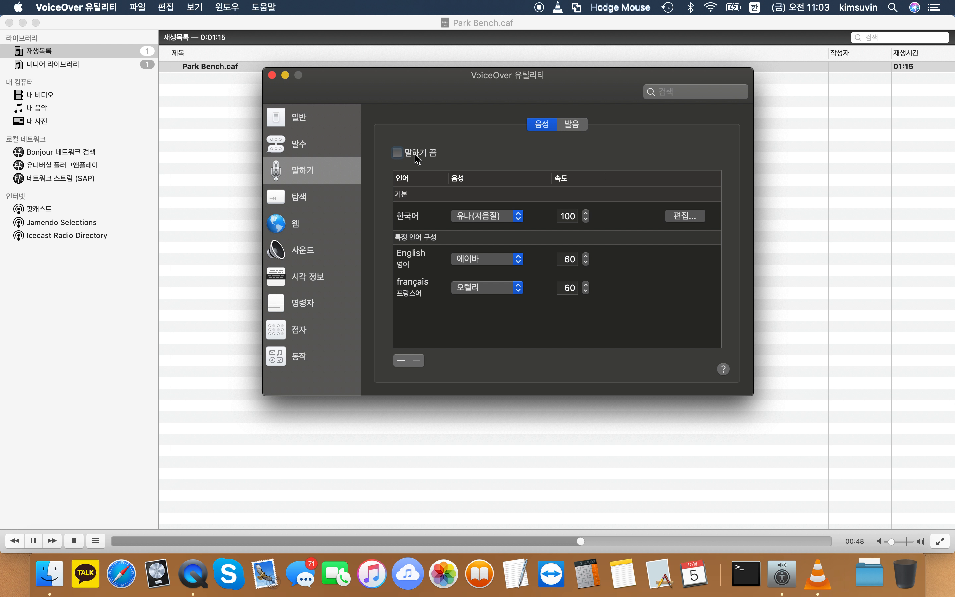
click(487, 217)
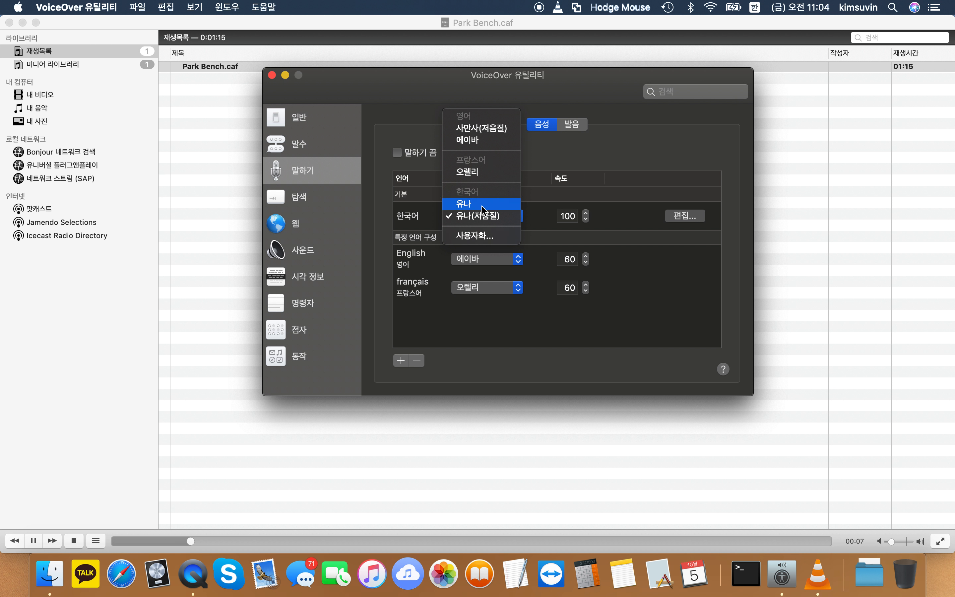
click(486, 211)
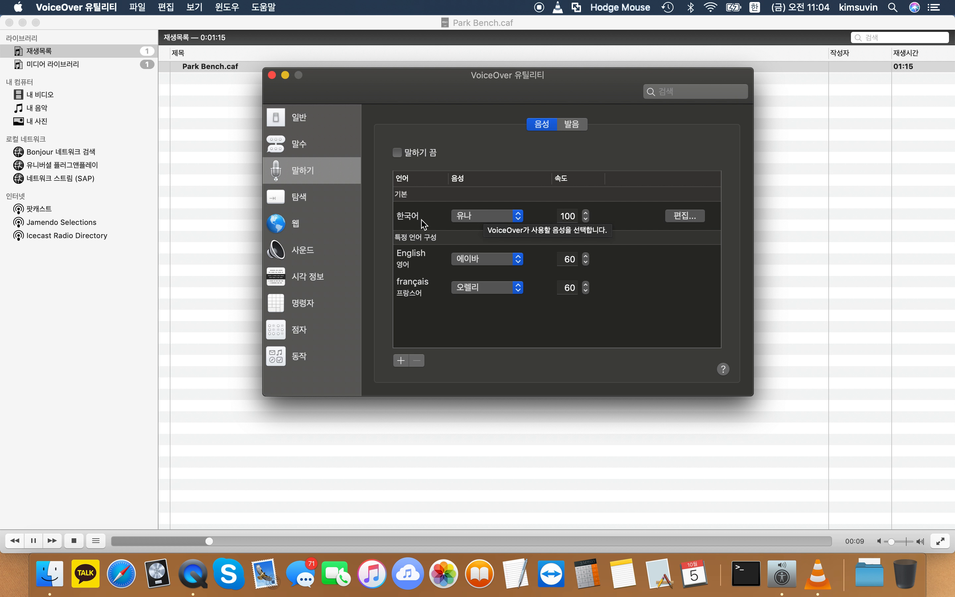
click(484, 212)
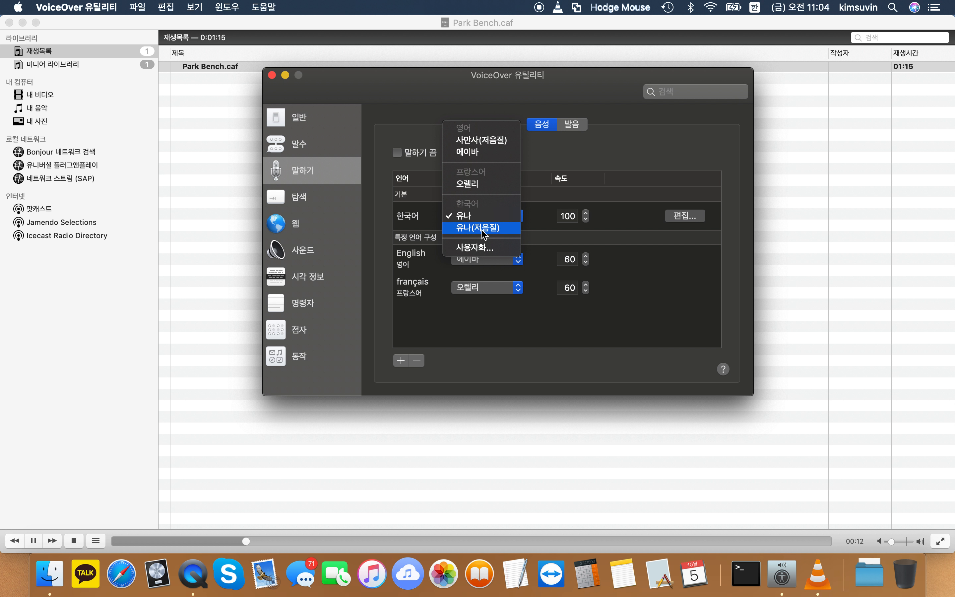
click(483, 229)
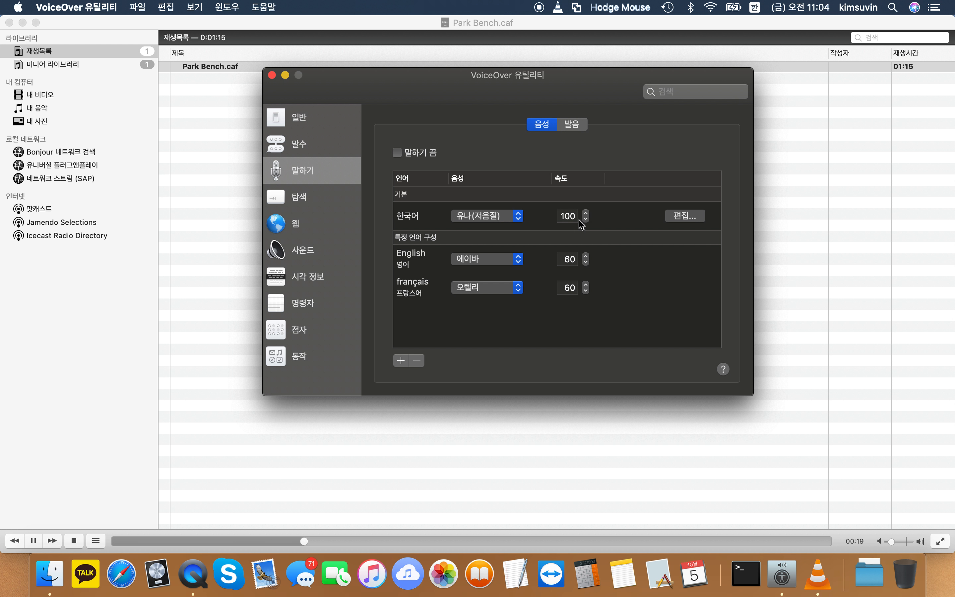
Step: Review the speaking rate (속도) setting of the default Korean voice
click(569, 216)
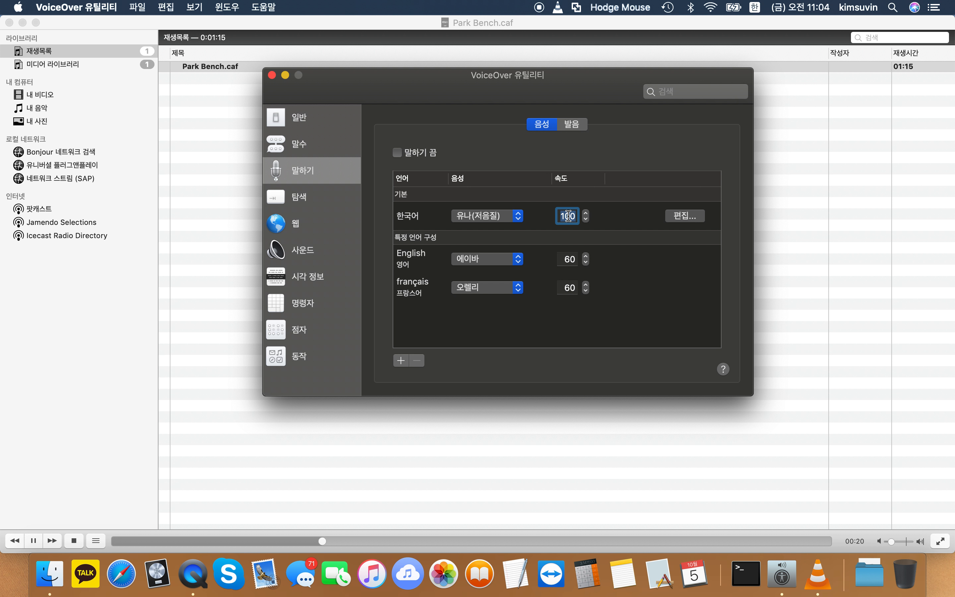
click(586, 213)
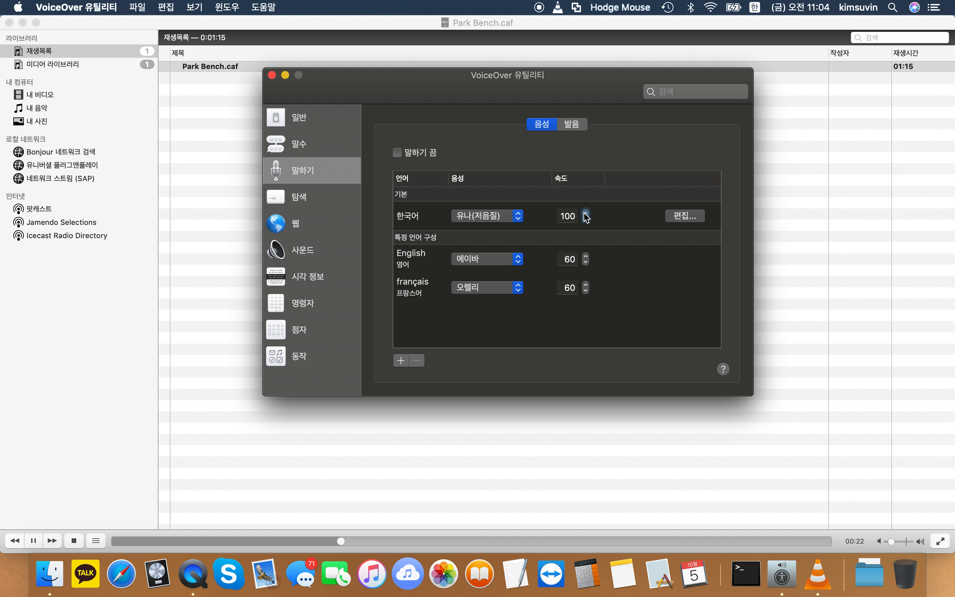
click(568, 215)
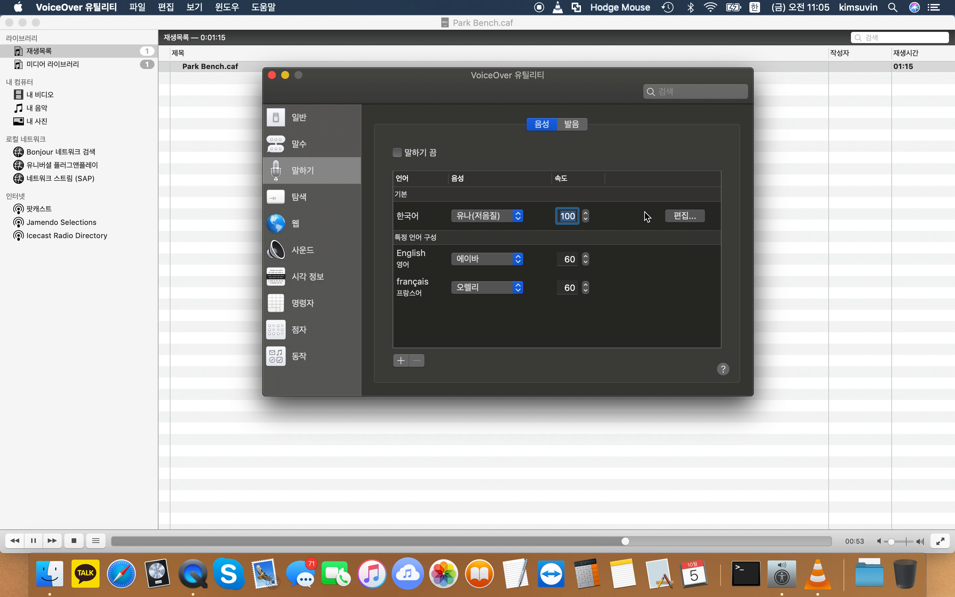
Step: Select the English and français entries in turn under the language-specific configuration (특정 언어 구성), ending on English
click(422, 267)
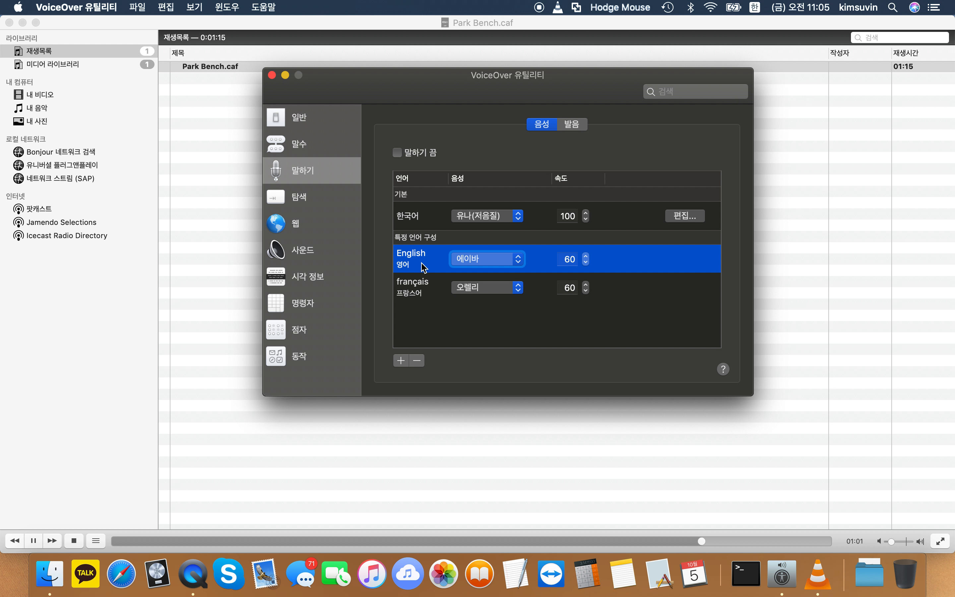
click(420, 286)
click(424, 268)
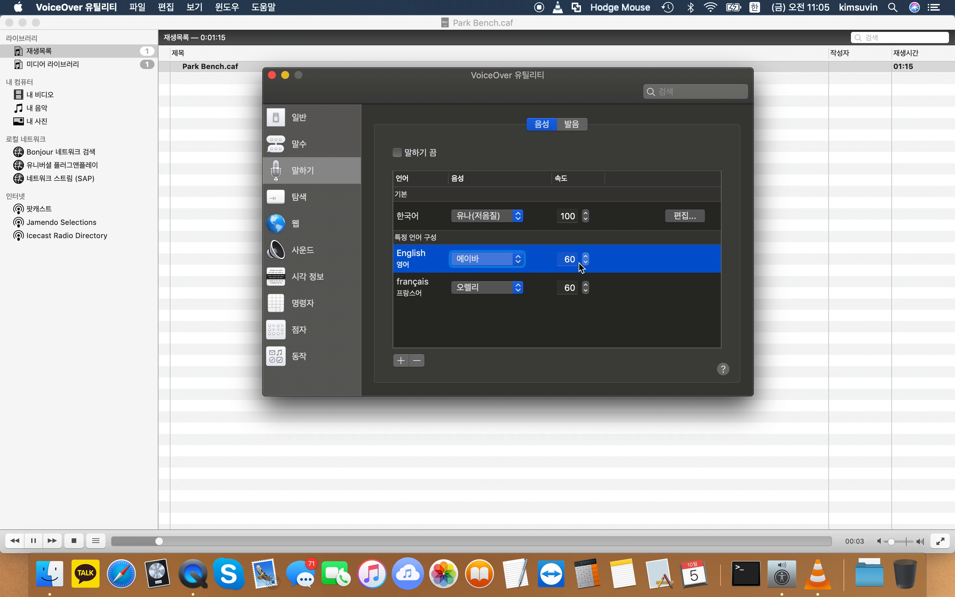
Step: Go through the voice and rate controls of the English and français entries with VoiceOver navigation
key(ctrl+alt+Right)
key(ctrl+alt+Right)
key(ctrl+alt+Left)
key(Tab)
key(ctrl+alt+Right)
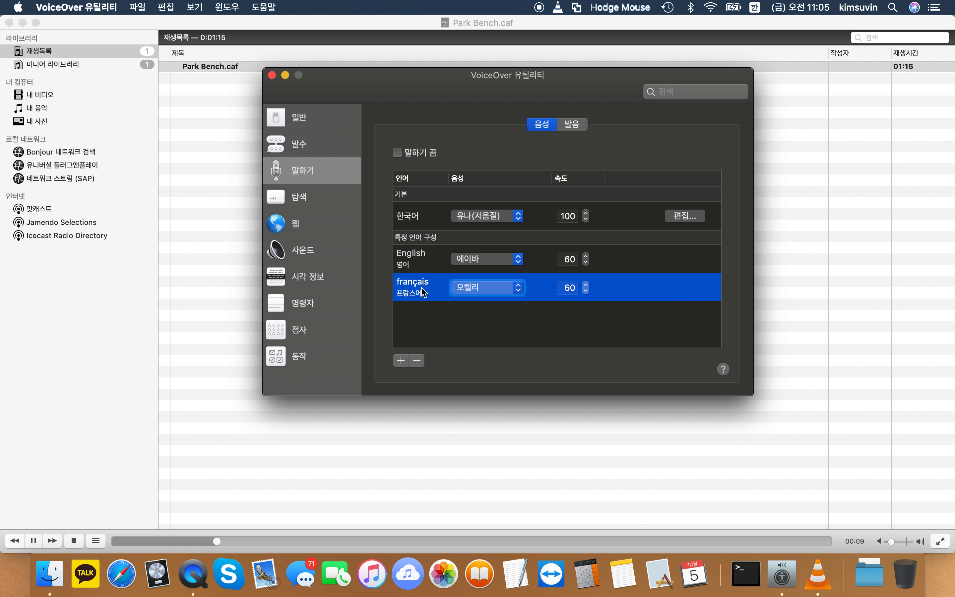
key(ctrl+alt+Left)
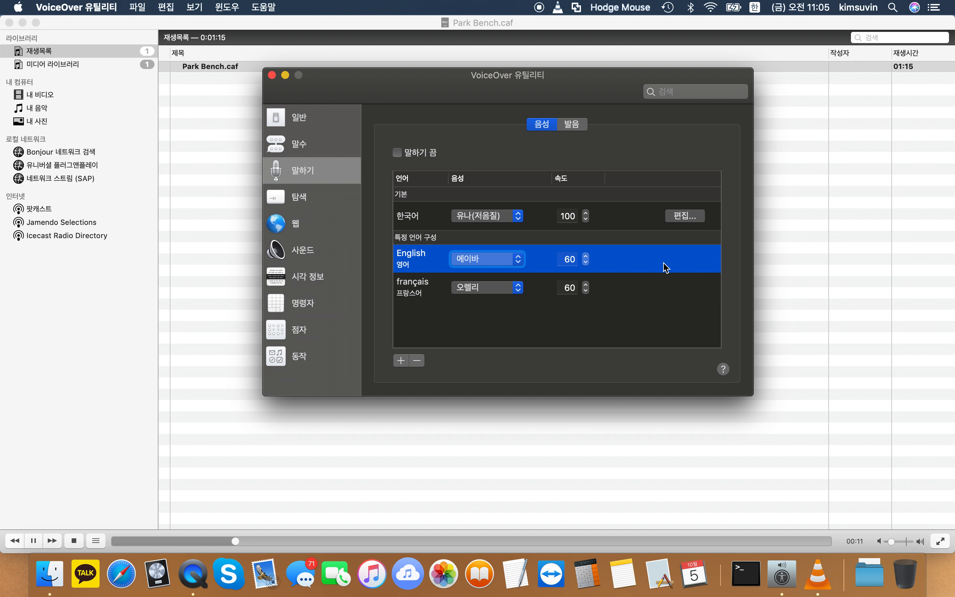
key(Down)
key(Up)
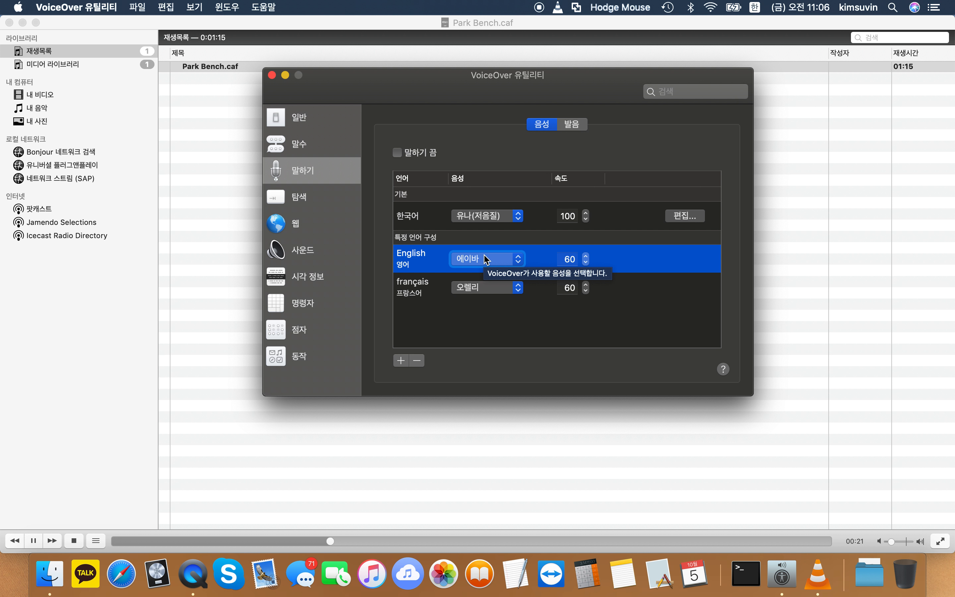
key(ctrl+alt+Down)
key(ctrl+alt+Up)
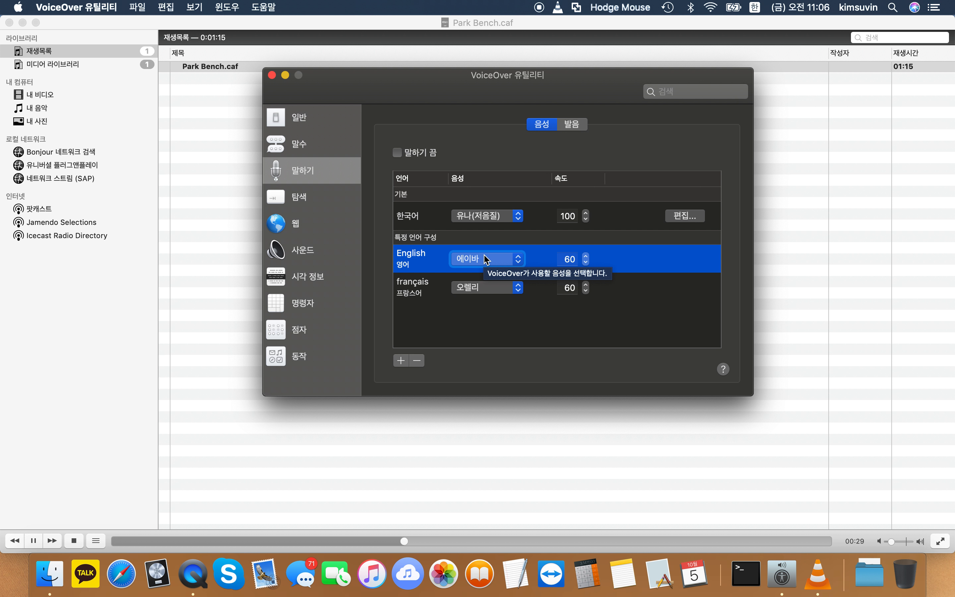
Step: Open the voice customization list (사용자화...) from the English entry's voice choices and examine its search field
click(486, 260)
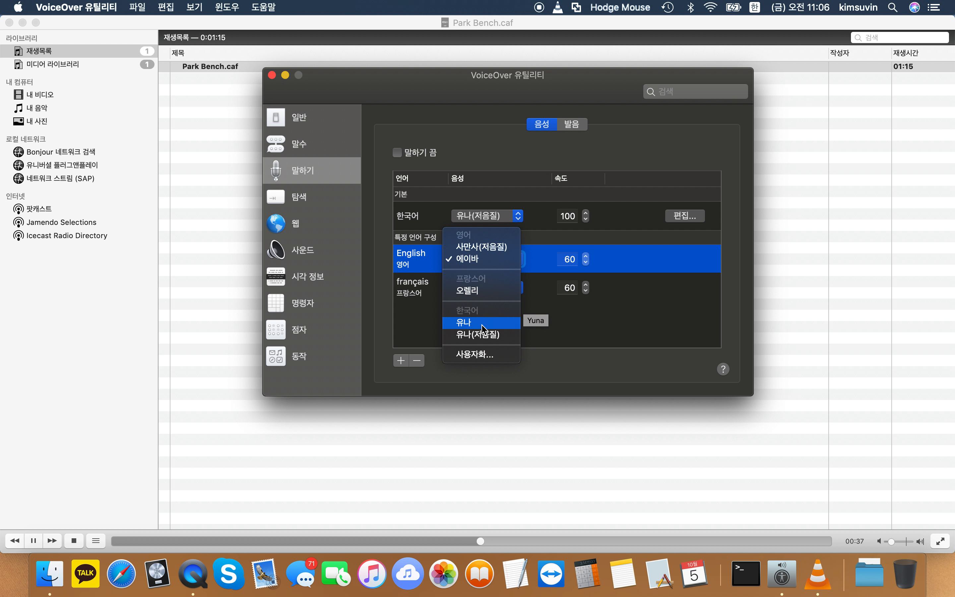
click(483, 355)
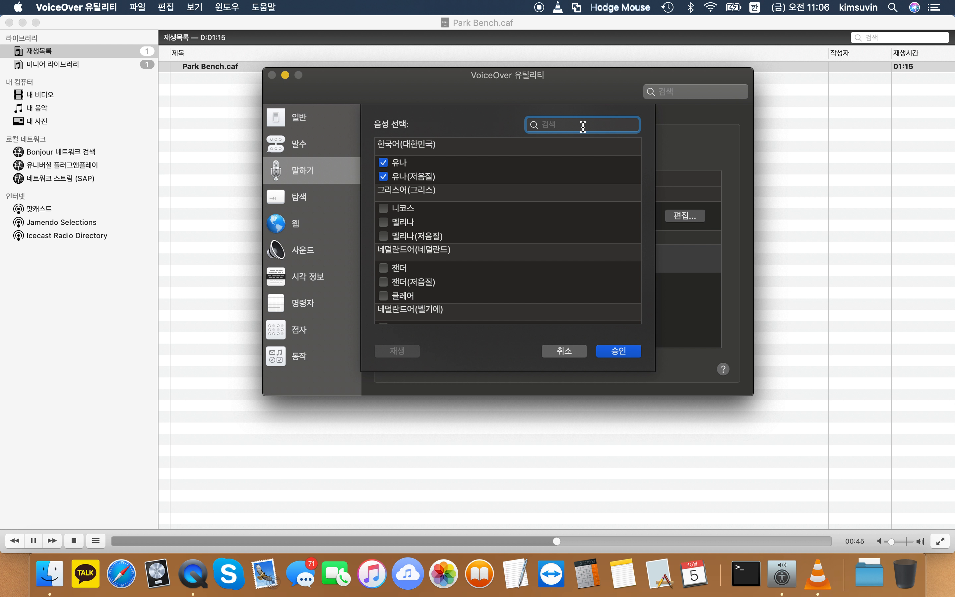
click(464, 200)
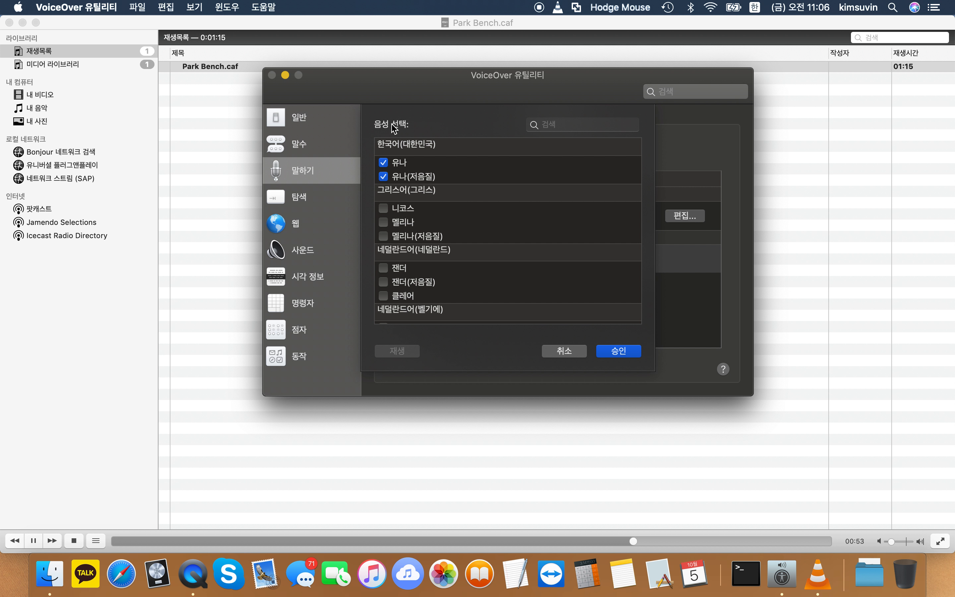
click(584, 125)
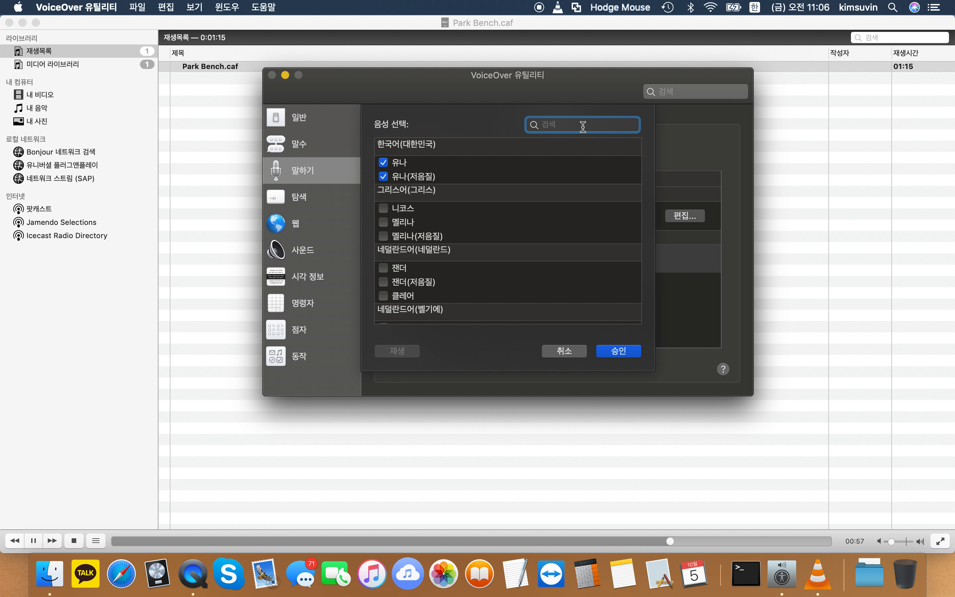
click(467, 204)
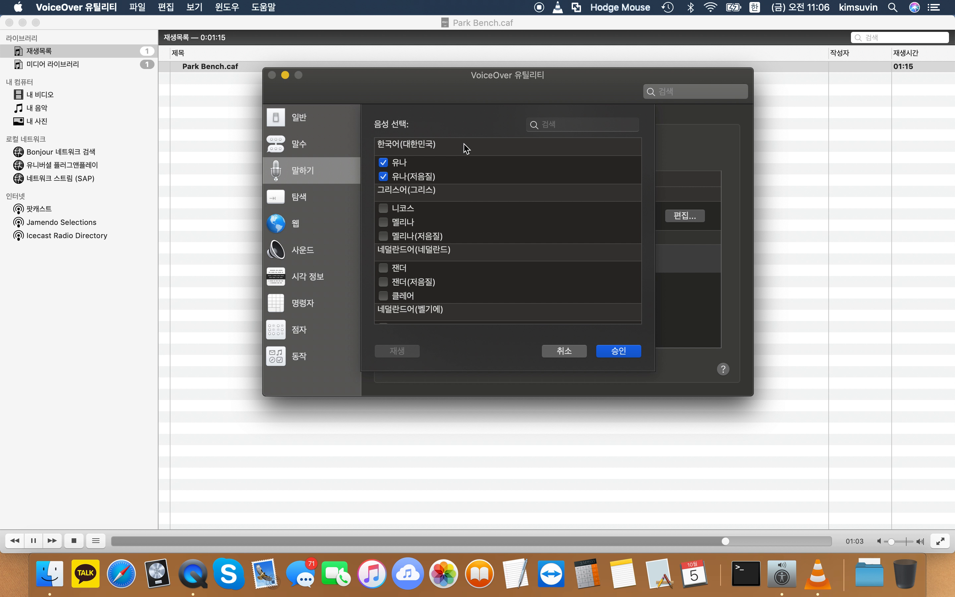
Step: Compare the Korean voices 유나 and 유나(저음질) in the voice list and play a sample of 유나(저음질)
click(508, 166)
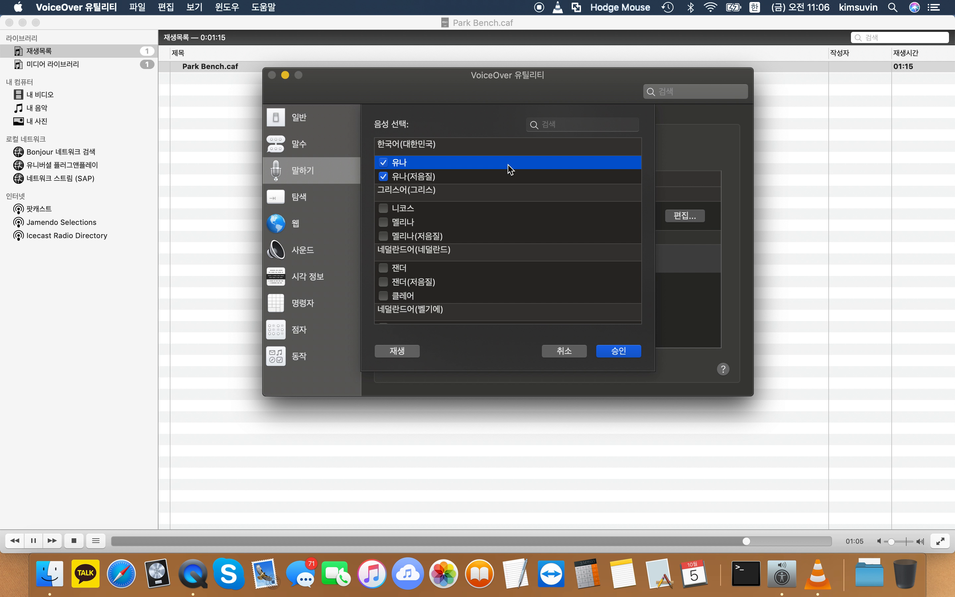
click(509, 182)
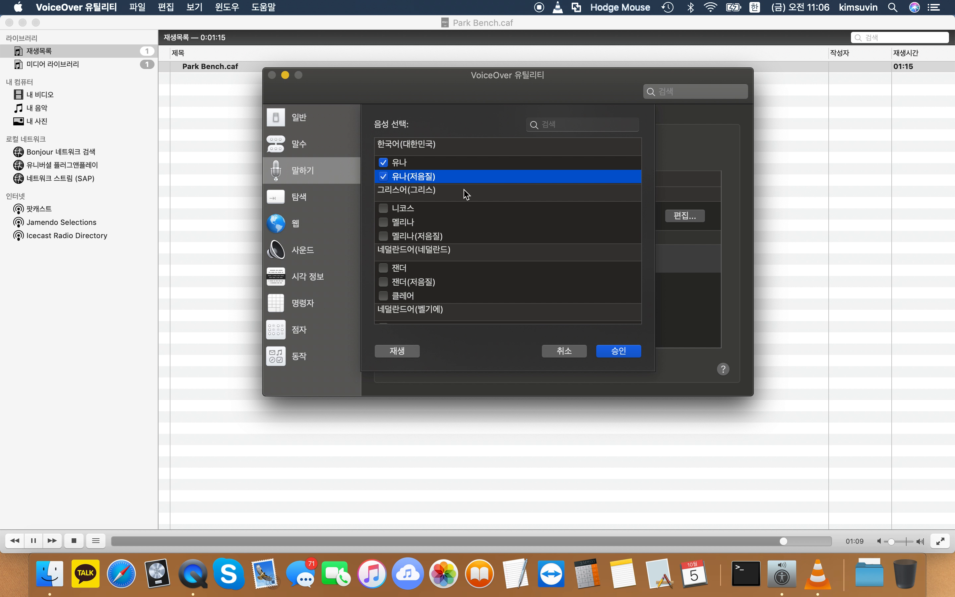
click(507, 163)
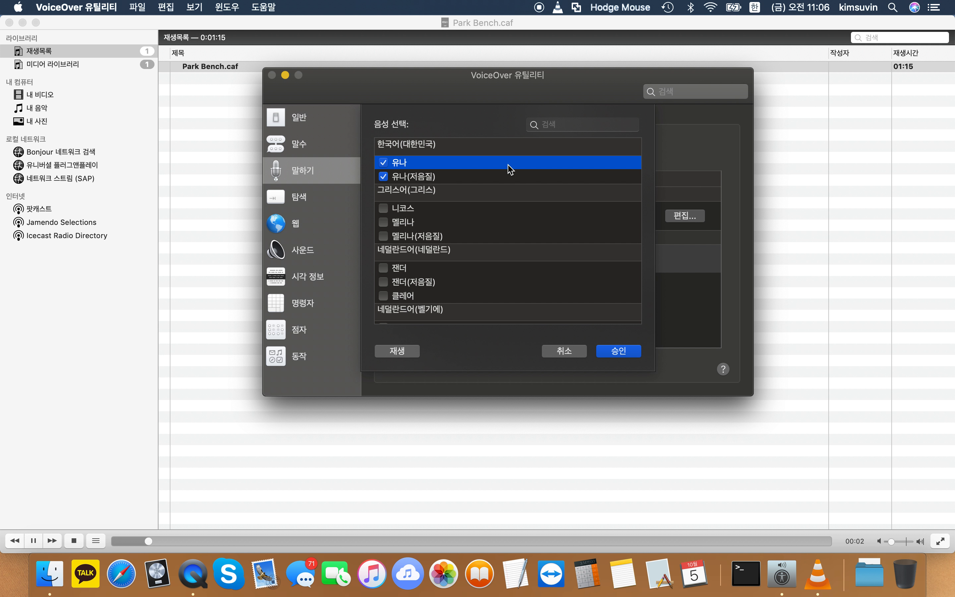
mouse_move(508, 164)
mouse_down()
mouse_move(448, 211)
mouse_move(507, 229)
mouse_move(509, 238)
mouse_move(508, 179)
mouse_up()
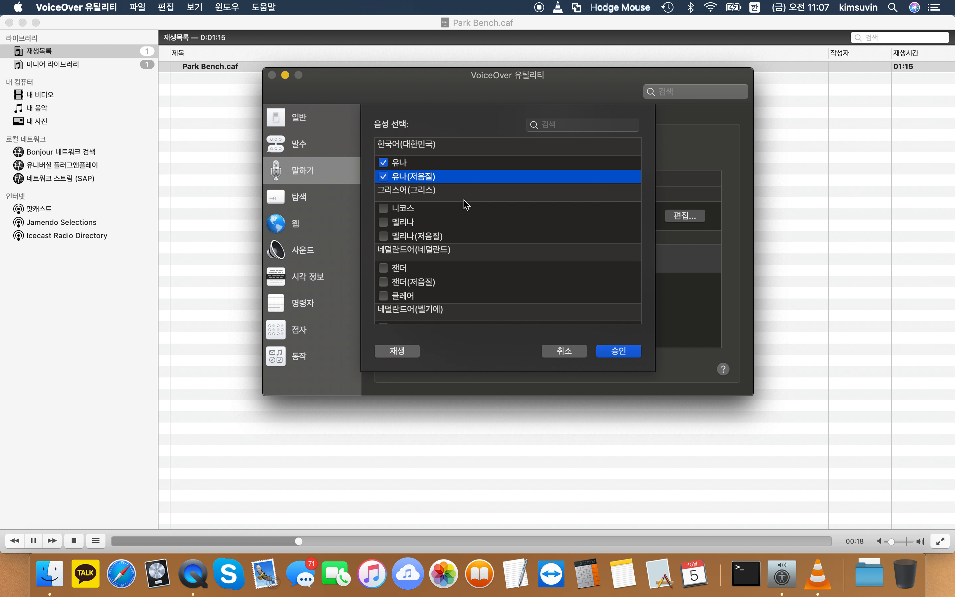
click(399, 355)
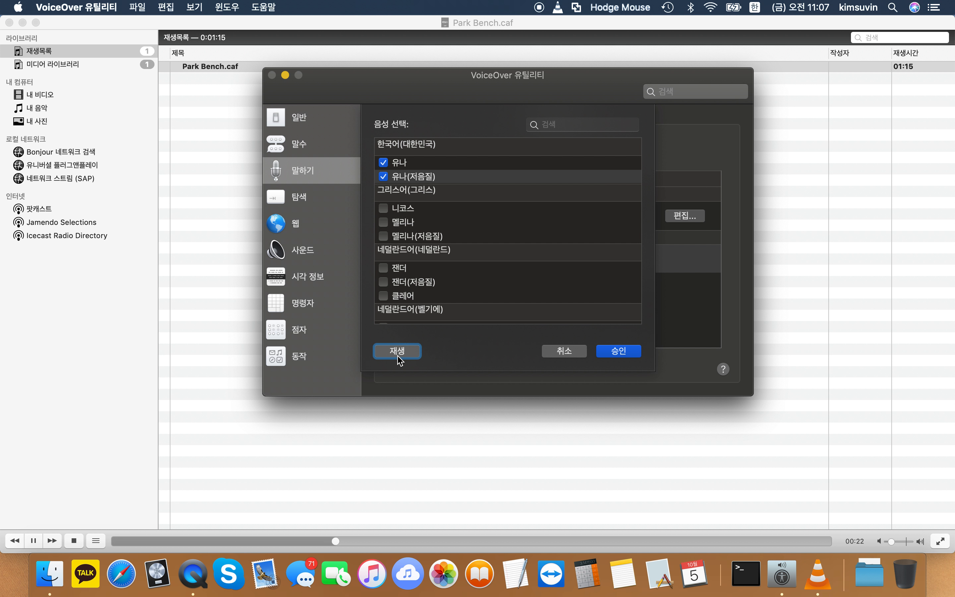
click(398, 352)
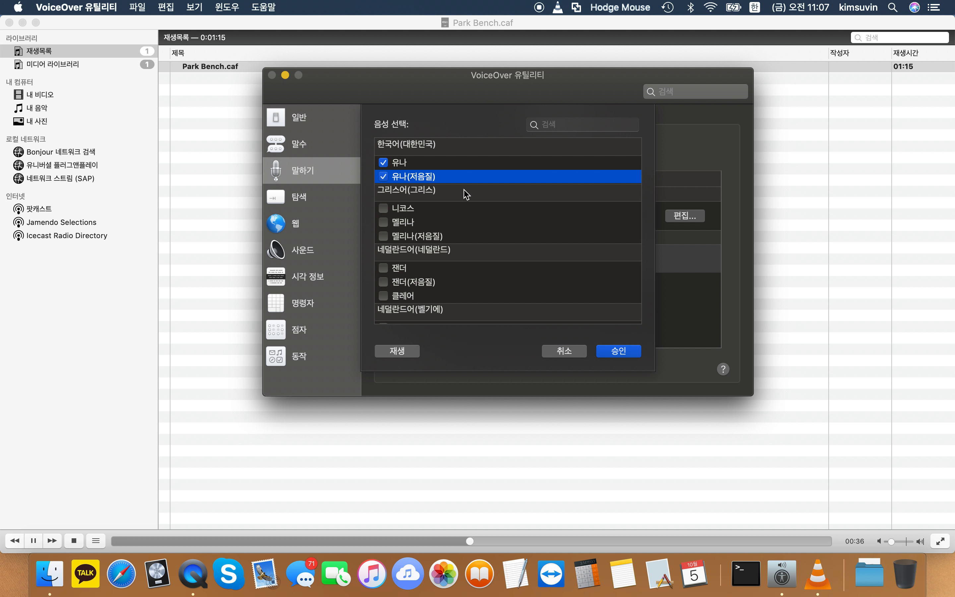
Step: Look through the Greek and Dutch voices and cancel the voice selection
click(508, 209)
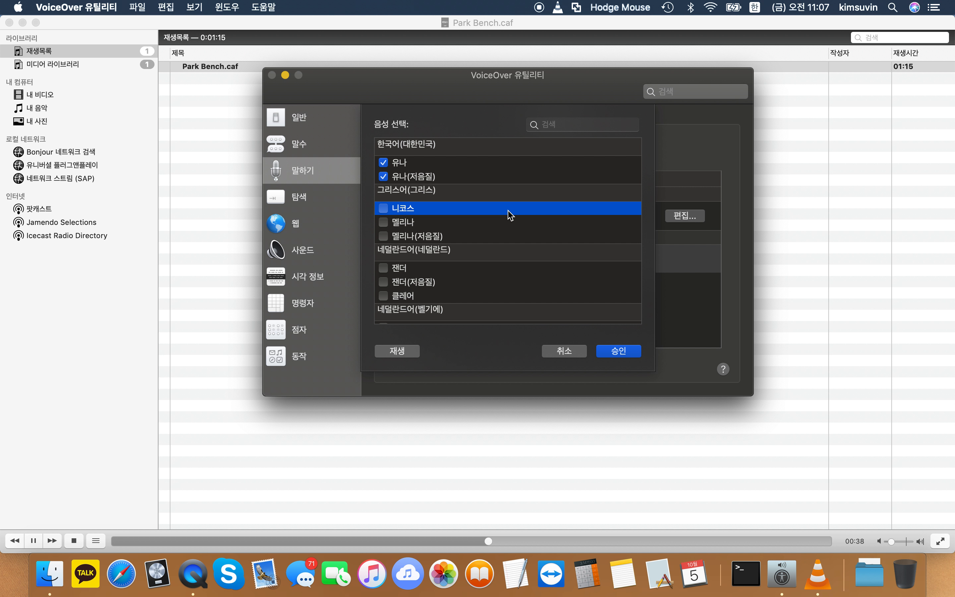
click(508, 224)
click(509, 236)
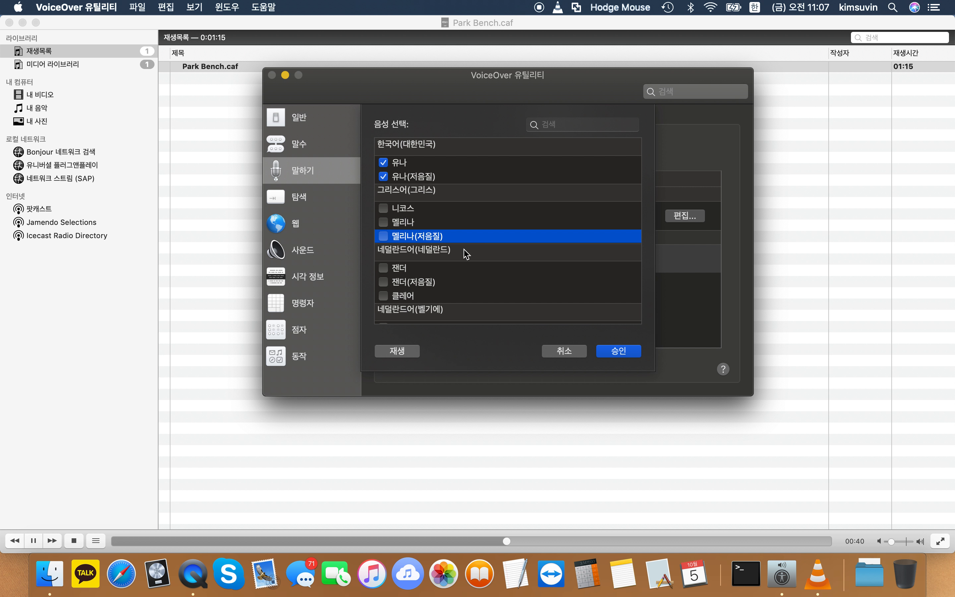
click(510, 273)
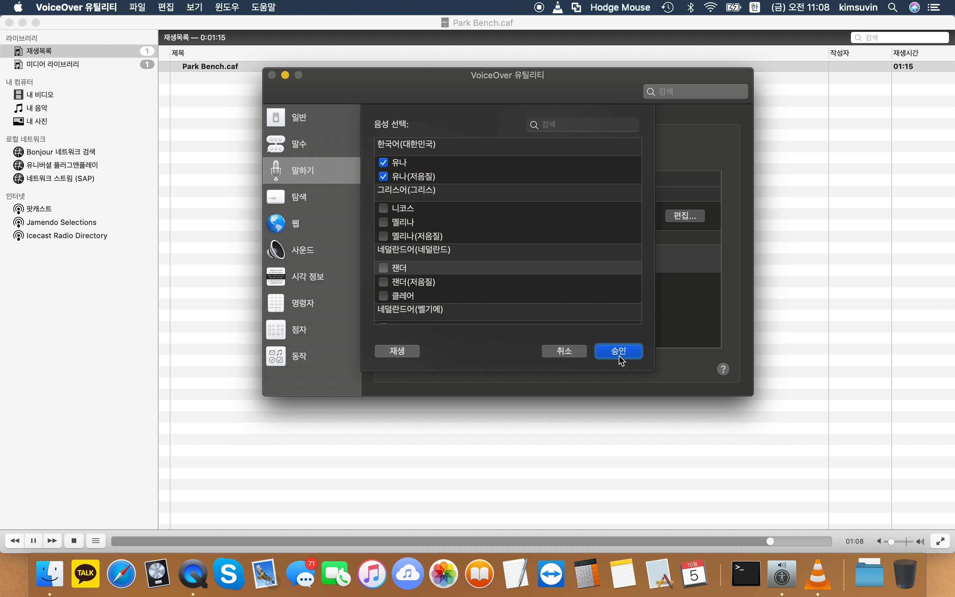
click(565, 352)
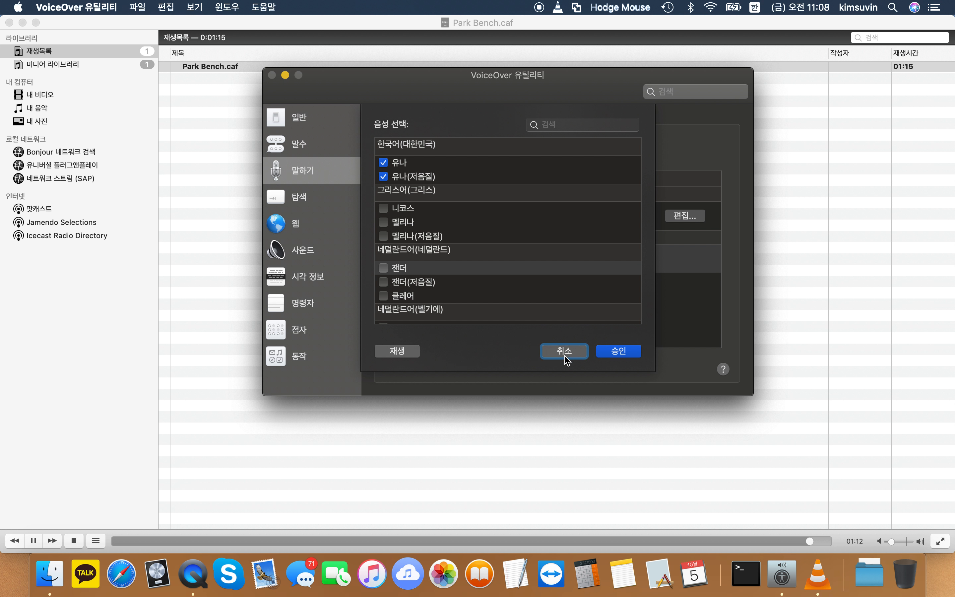
click(565, 357)
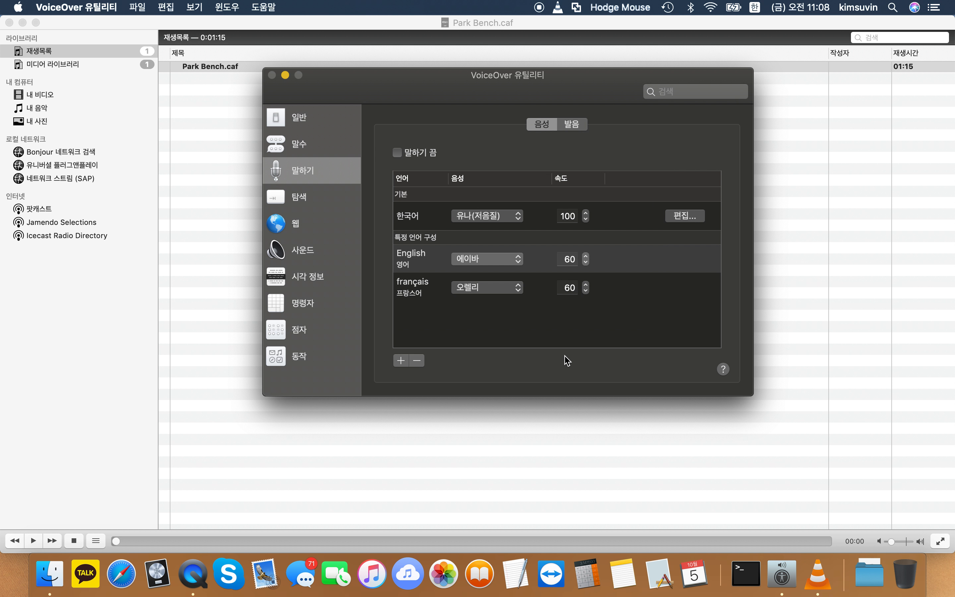
Step: Review the English entry's rate (속도) setting and its available voice choices
click(491, 267)
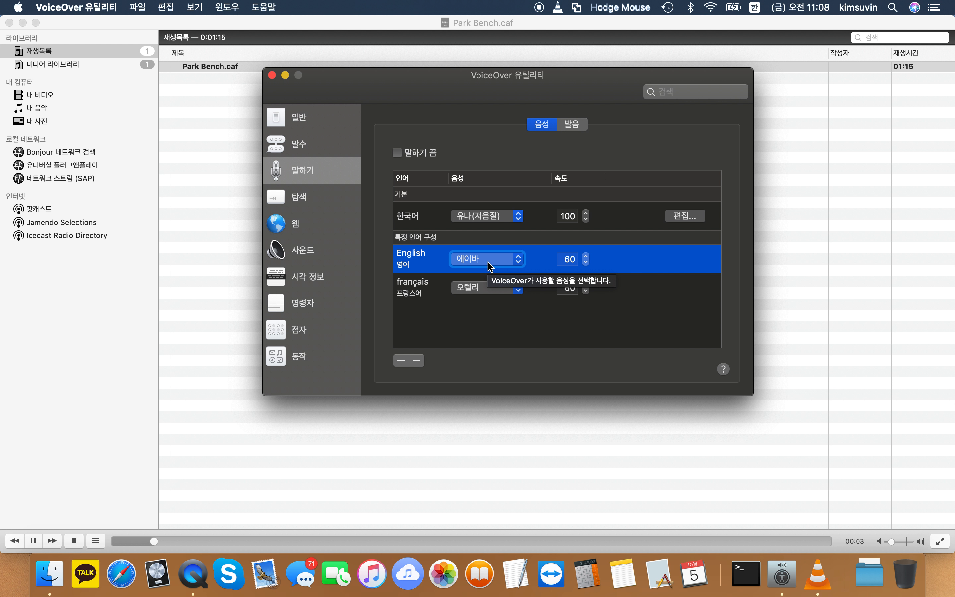
click(570, 260)
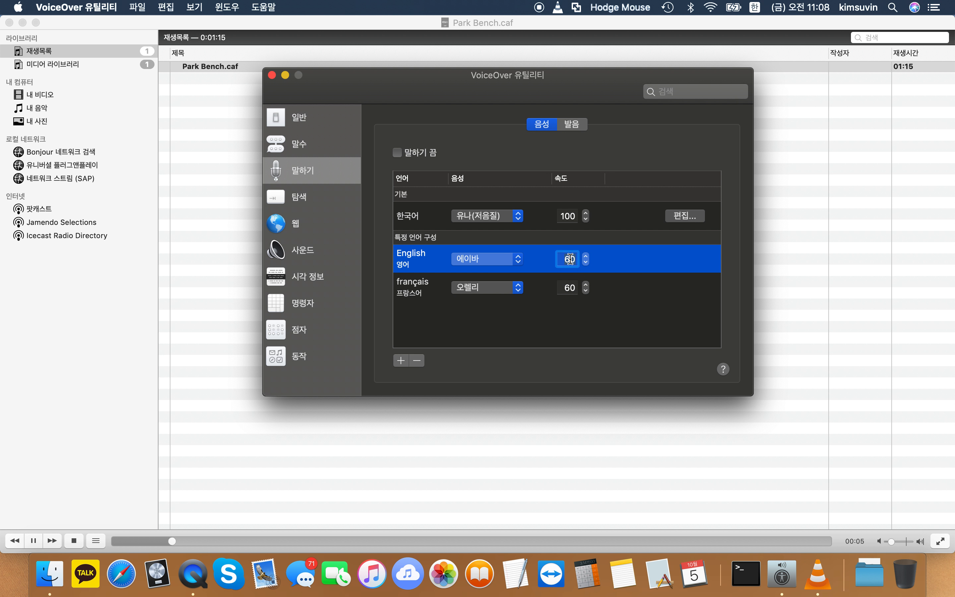
click(571, 259)
key(ctrl+alt+Left)
key(ctrl+alt+Down)
key(ctrl+alt+Up)
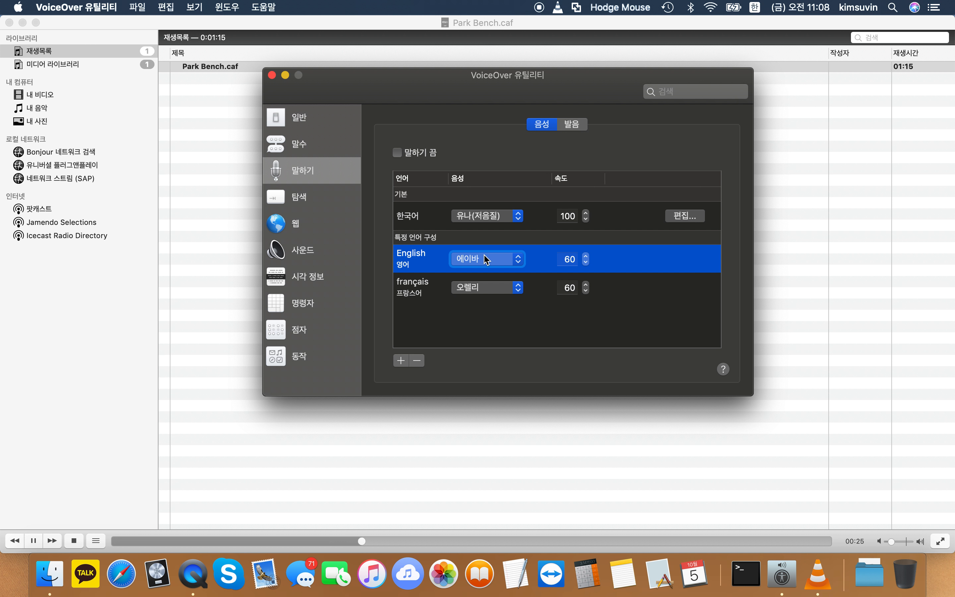
click(487, 259)
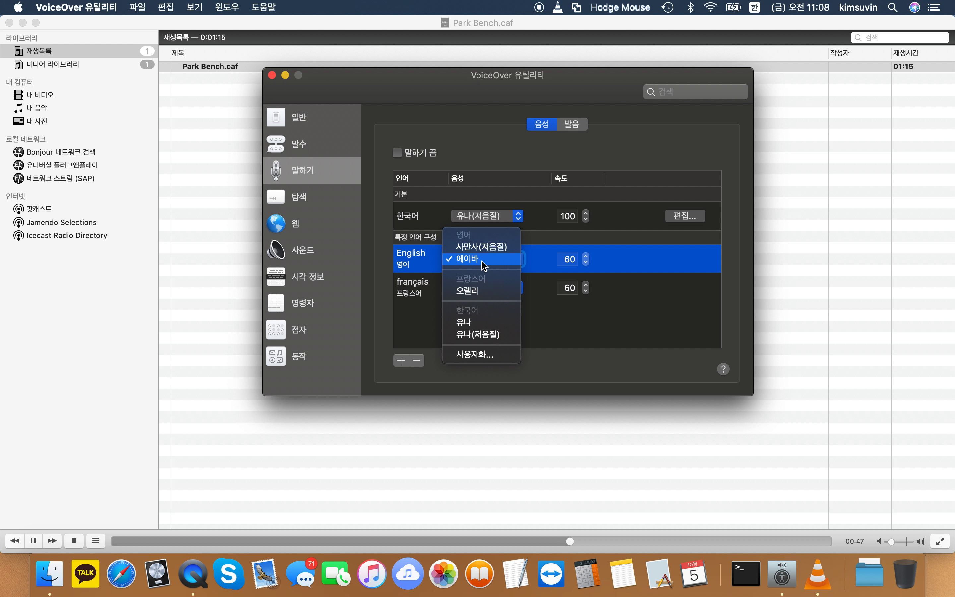
Step: Keep 에이바 as the English voice and review the voice and rate settings of the français entry
click(483, 262)
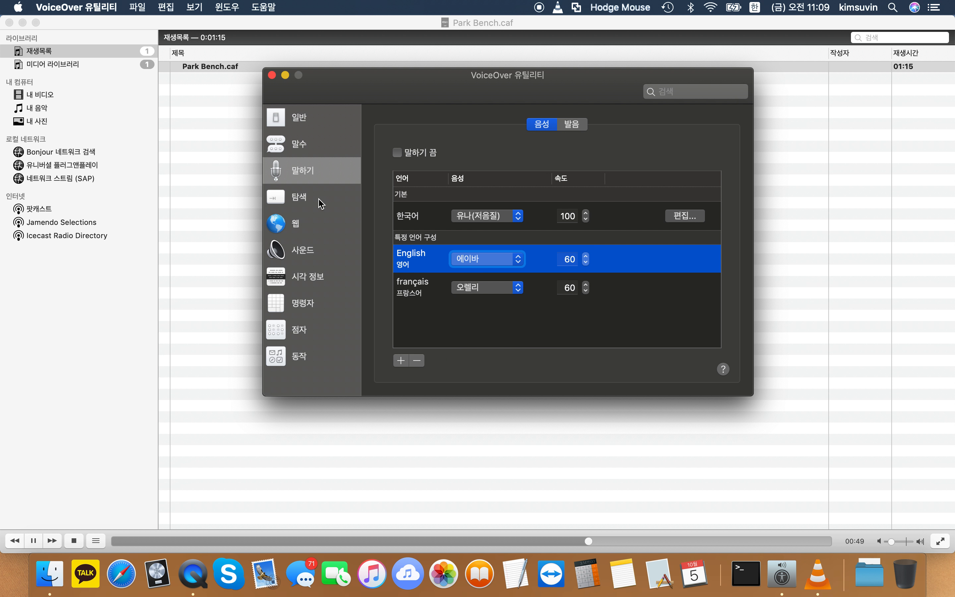
click(485, 287)
click(487, 258)
click(580, 289)
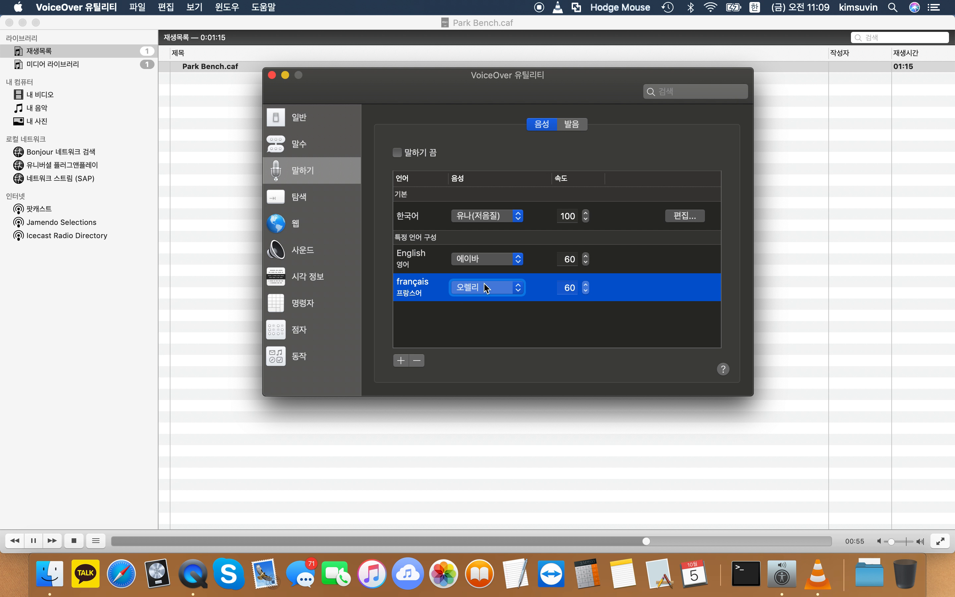
key(ctrl+alt+Up)
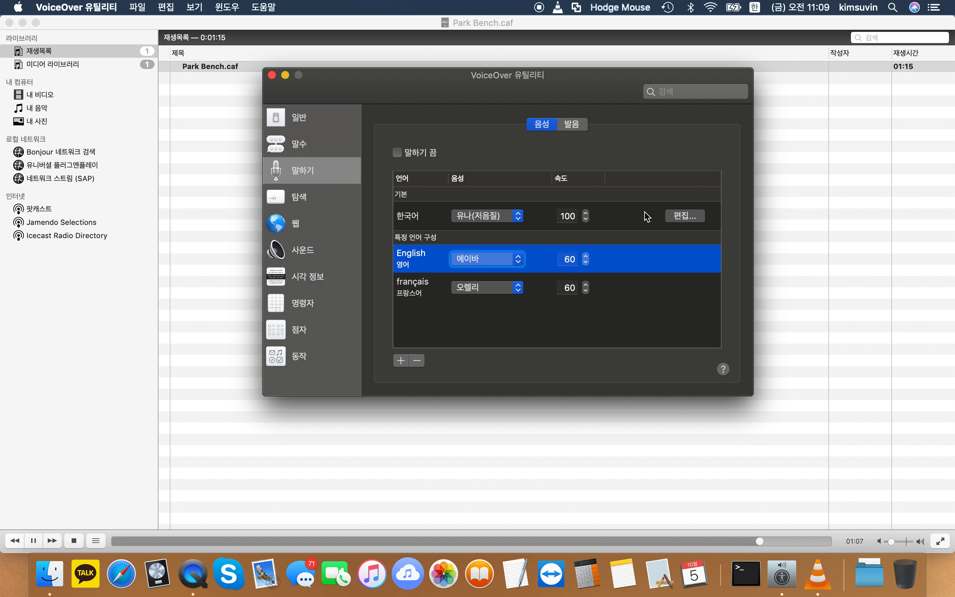
Step: Open the detailed settings of the default Korean voice and review the 음성 choice for each category from 기본 to VoiceOver 메뉴
click(685, 216)
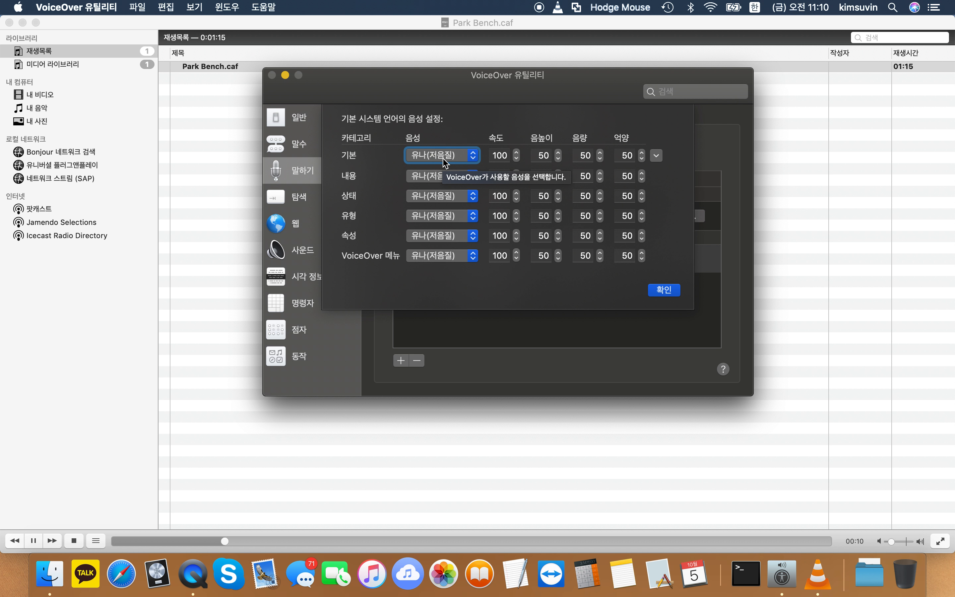
key(ctrl+alt+Down)
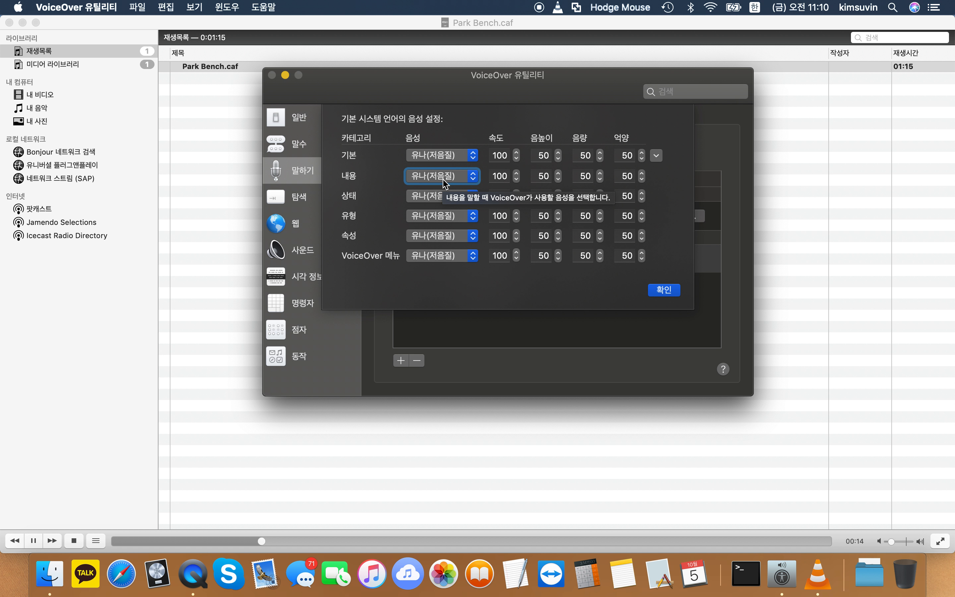
key(ctrl+alt+Down)
key(ctrl+alt+Down)
key(ctrl+alt+Down)
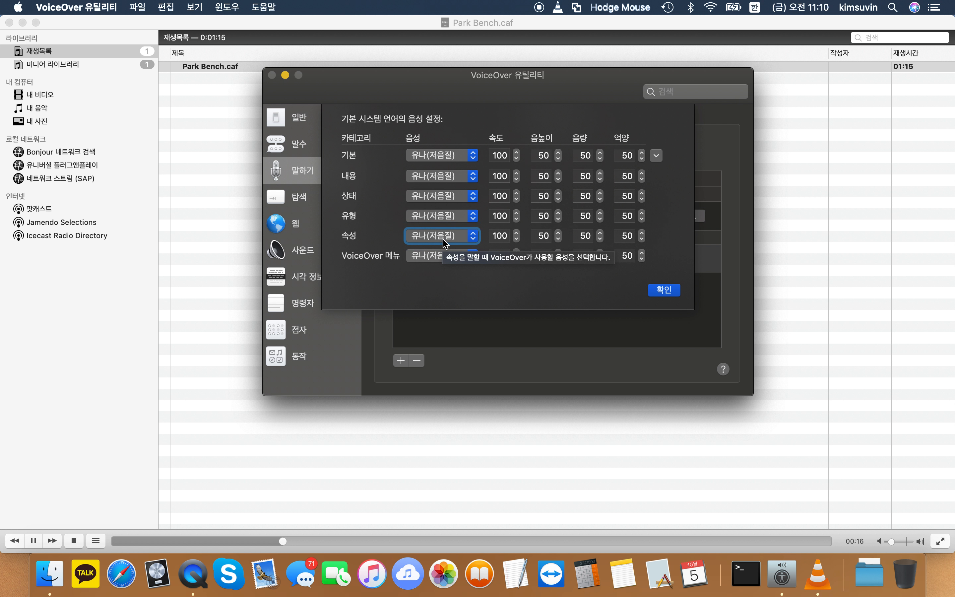
key(ctrl+alt+Down)
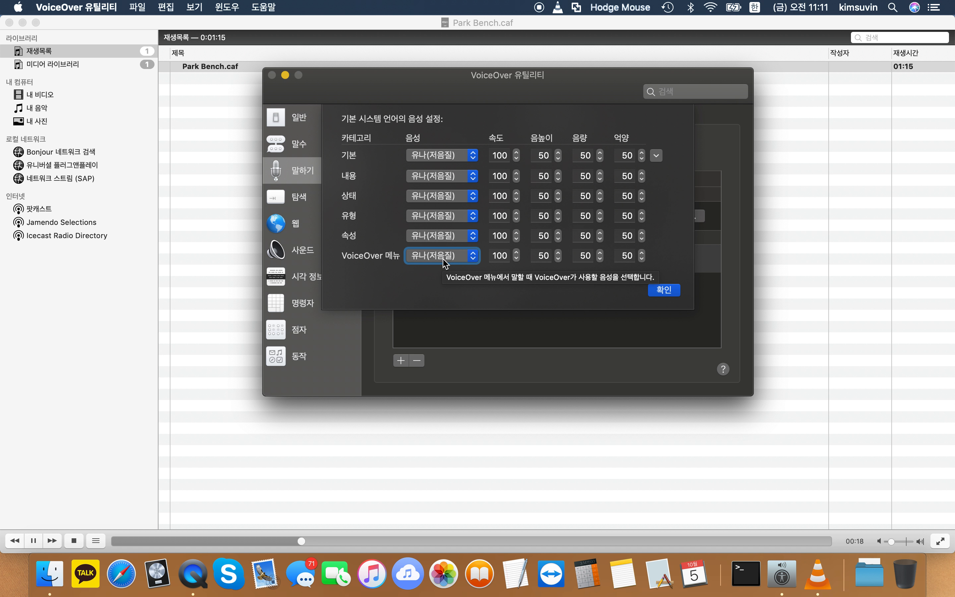
key(ctrl+alt+Right)
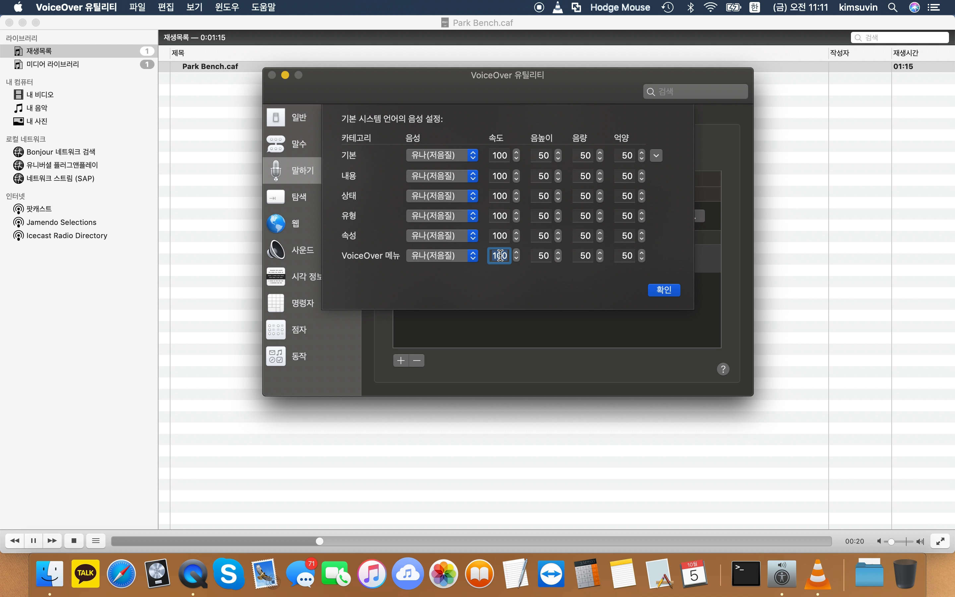
key(ctrl+alt+Left)
key(ctrl+alt+Up)
key(ctrl+alt+Up)
key(ctrl+alt+Up)
key(ctrl+alt+Up)
key(ctrl+alt+Up)
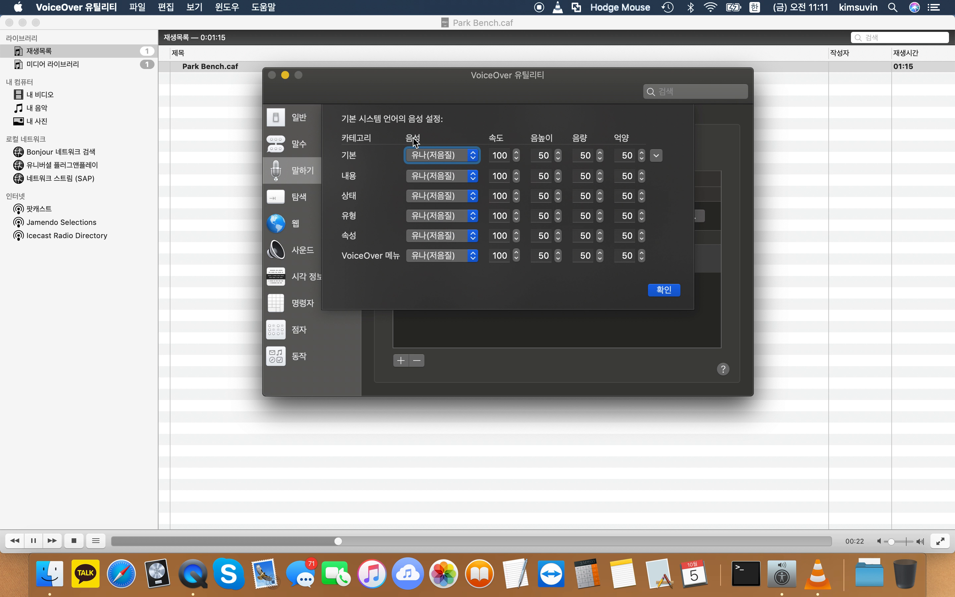
Step: Review the rate (속도) values of all voice categories, from 기본 down to VoiceOver 메뉴
key(ctrl+alt+Right)
key(ctrl+alt+Right)
key(ctrl+alt+Down)
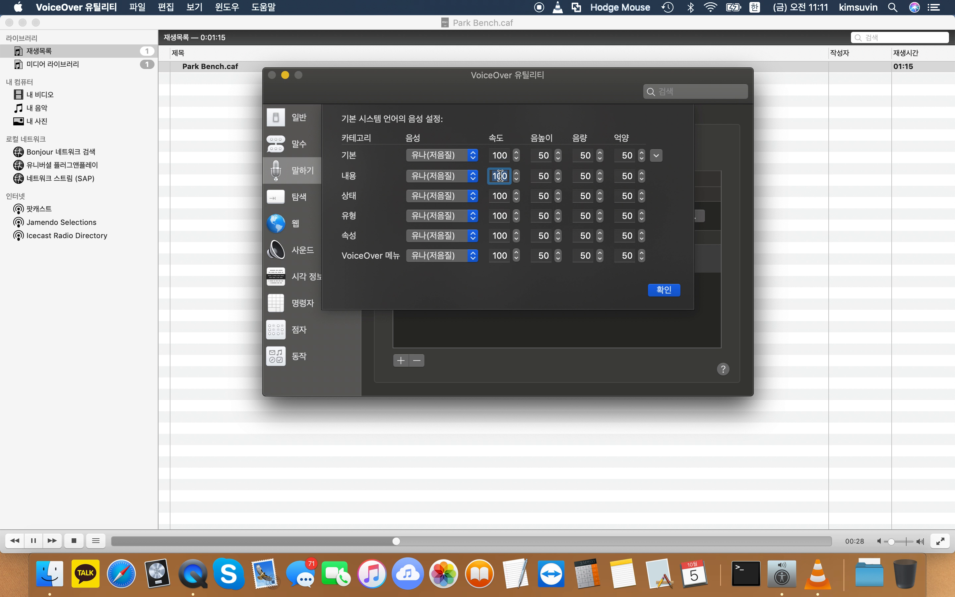
key(ctrl+alt+Down)
key(ctrl+alt+Down)
key(ctrl+alt+Down)
key(ctrl+alt+Down)
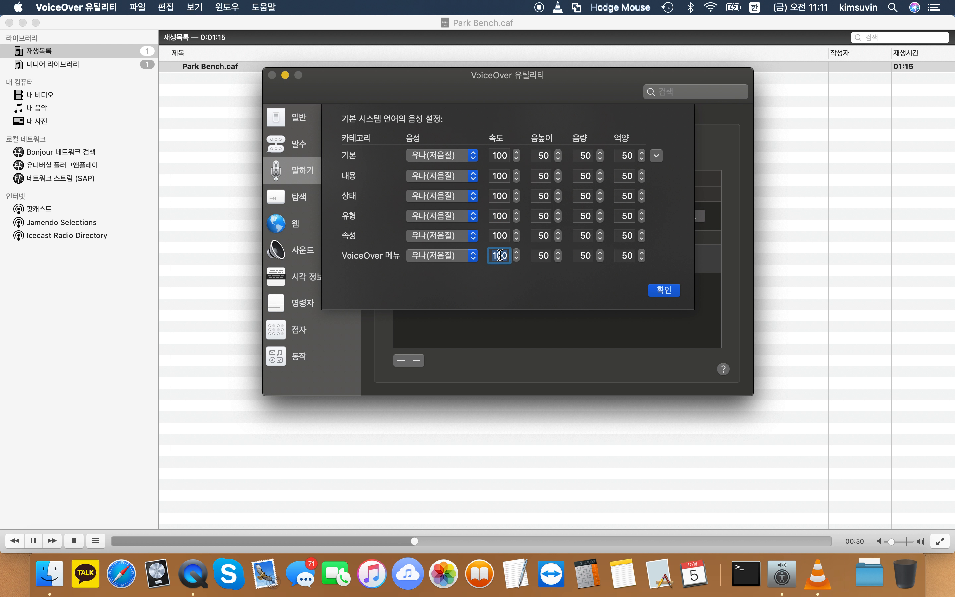
key(ctrl+alt+Up)
key(ctrl+alt+Up)
key(ctrl+alt+Up)
key(ctrl+alt+Up)
key(ctrl+alt+Up)
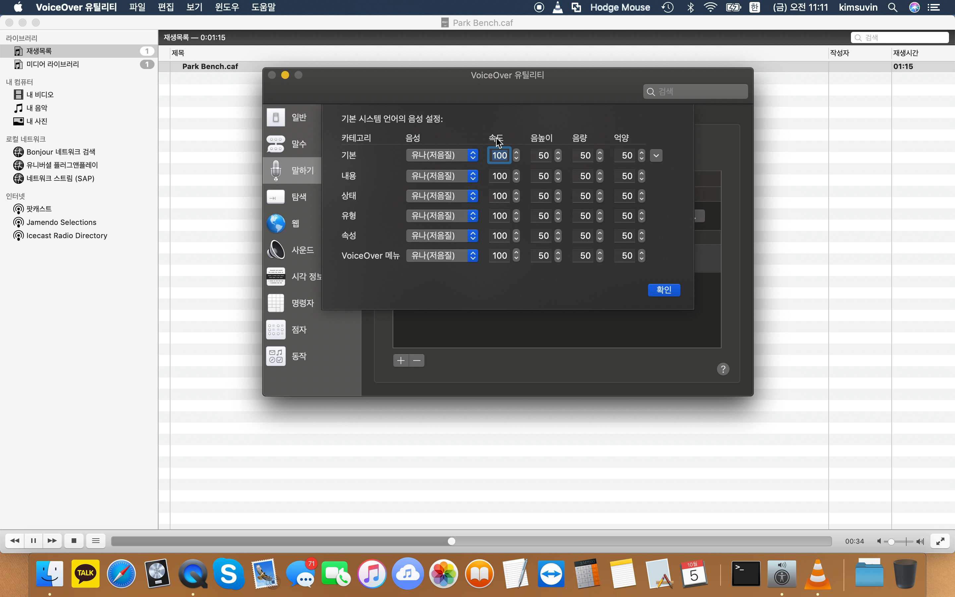
Step: Review the pitch (음높이) values of all voice categories, from 기본 down to VoiceOver 메뉴
key(ctrl+alt+Right)
key(ctrl+alt+Right)
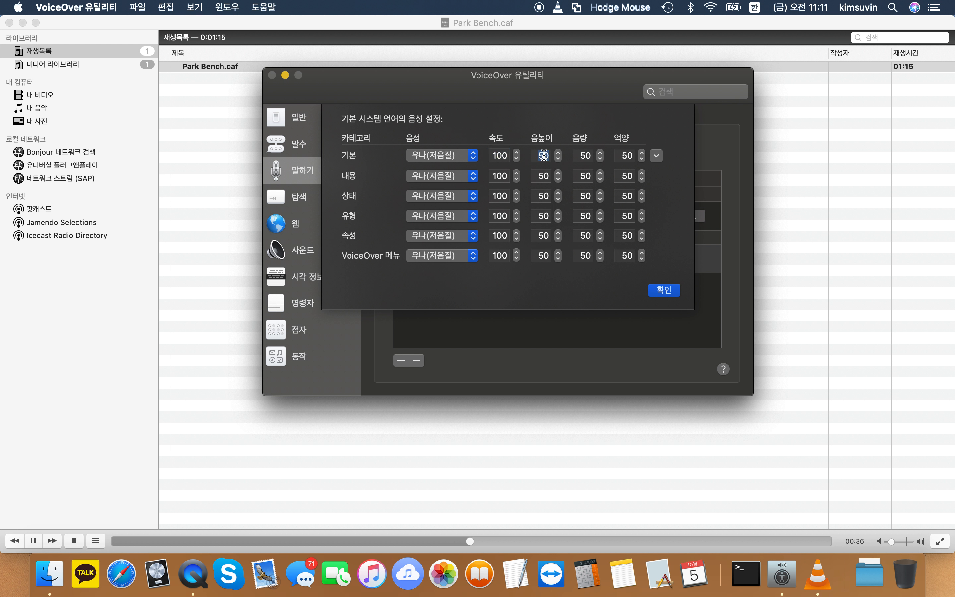
key(ctrl+alt+Down)
key(ctrl+alt+Down)
key(ctrl+alt+Down)
key(ctrl+alt+Down)
key(ctrl+alt+Down)
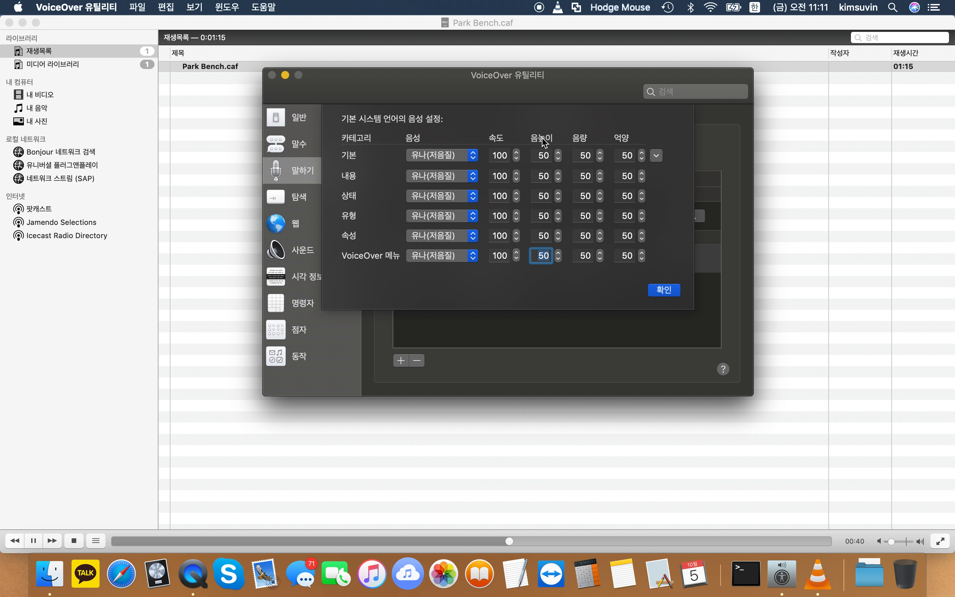
Step: Review the volume (음량) values of all voice categories, from 기본 down to VoiceOver 메뉴
key(ctrl+alt+Right)
key(ctrl+alt+Down)
key(ctrl+alt+Down)
key(ctrl+alt+Down)
key(ctrl+alt+Down)
key(ctrl+alt+Down)
key(ctrl+alt+Down)
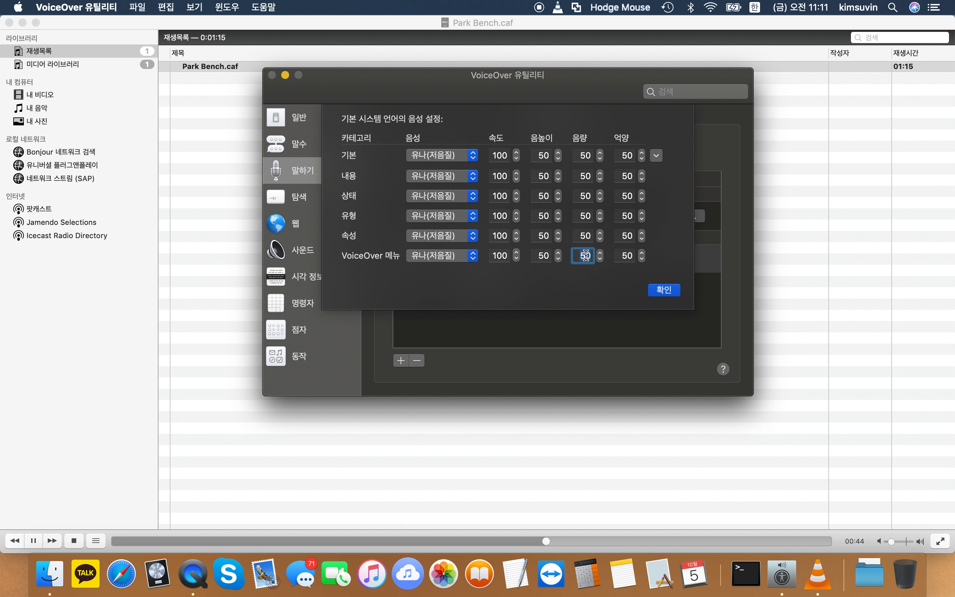
key(ctrl+alt+Up)
key(ctrl+alt+Up)
key(ctrl+alt+Up)
key(ctrl+alt+Up)
key(ctrl+alt+Up)
key(ctrl+alt+Up)
Step: Review the intonation (억양) values of all voice categories and close the default Korean voice settings
key(ctrl+alt+Right)
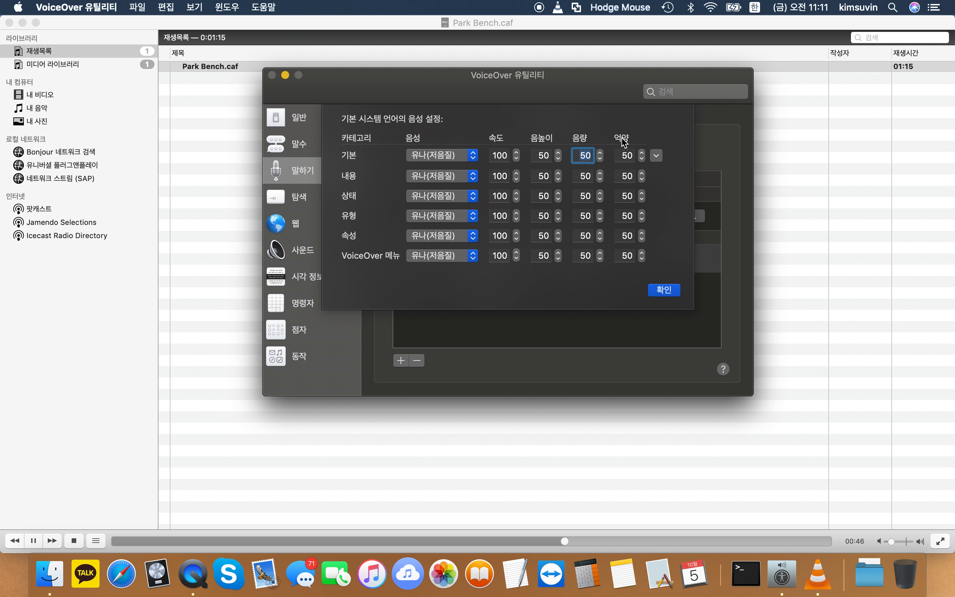
key(ctrl+alt+Down)
key(ctrl+alt+Down)
key(ctrl+alt+Down)
key(ctrl+alt+Down)
key(ctrl+alt+Down)
key(ctrl+alt+Down)
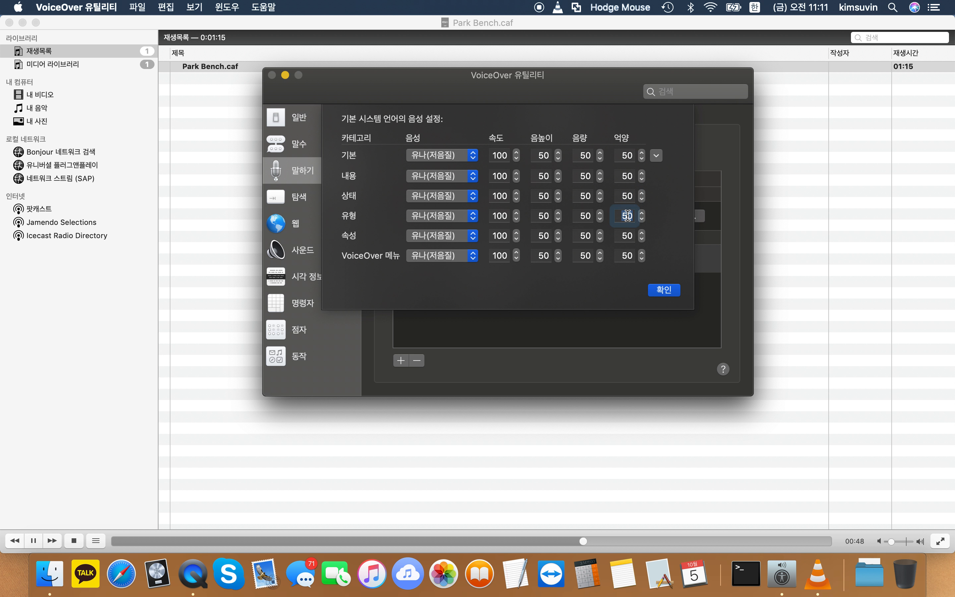
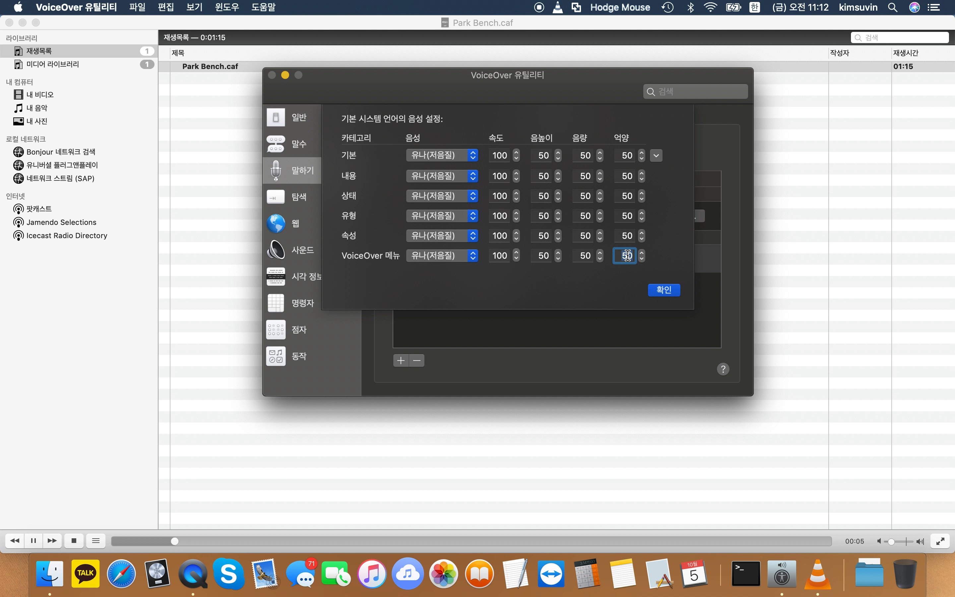
click(642, 253)
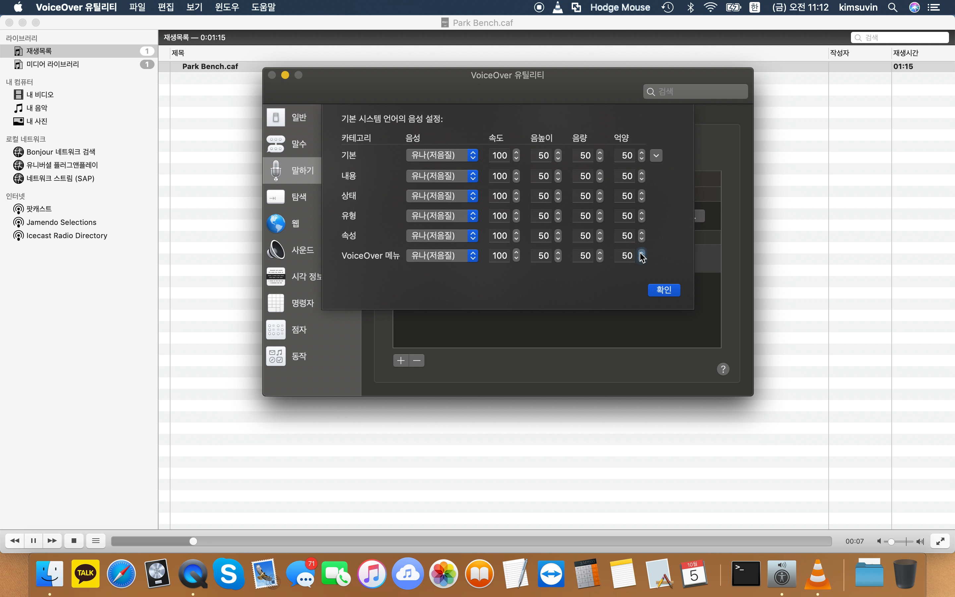
click(664, 295)
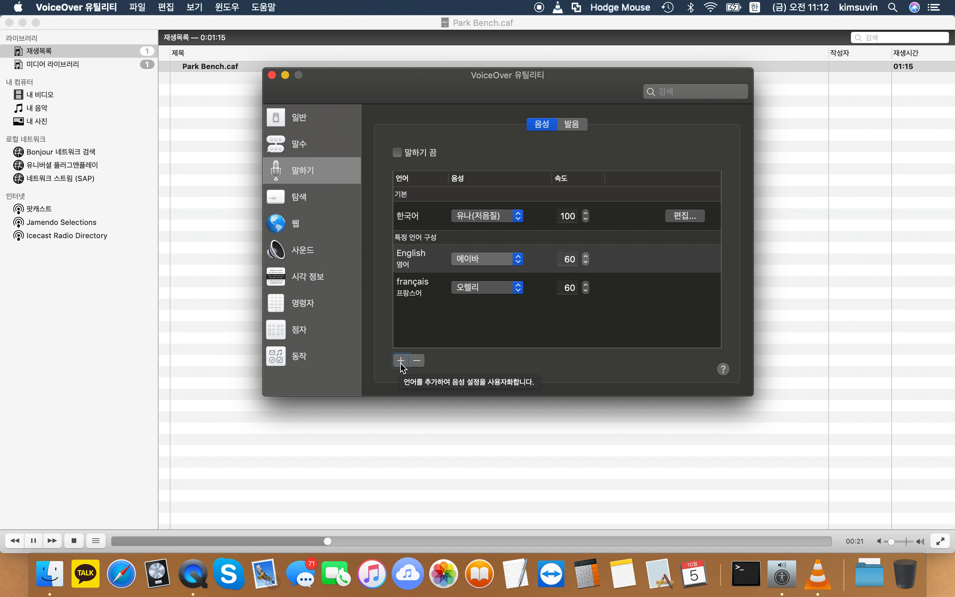
Step: Review the table of language-specific voice configurations and its option for adding a language
click(505, 234)
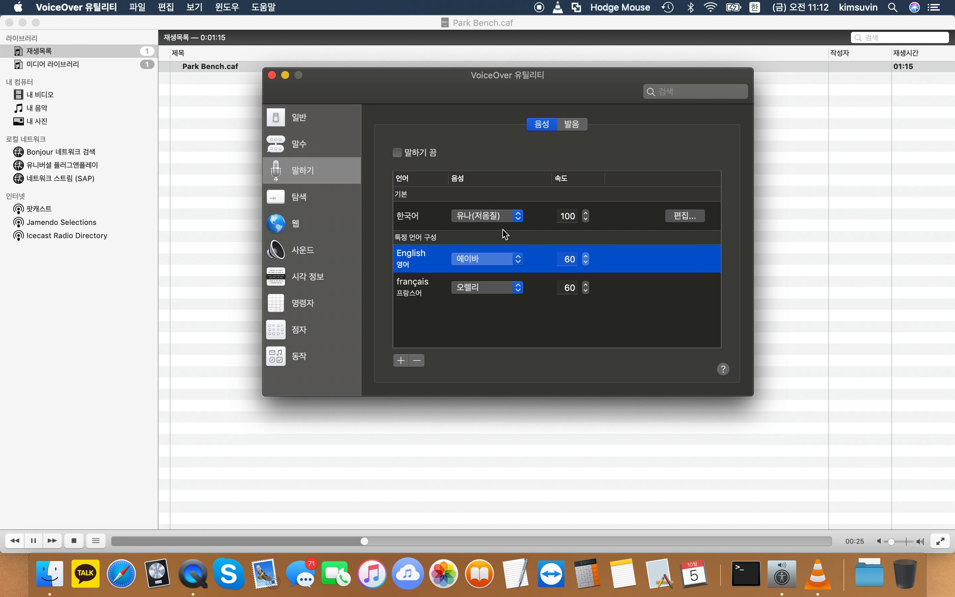
key(ctrl+alt+Left)
key(ctrl+alt+Right)
key(ctrl+alt+Right)
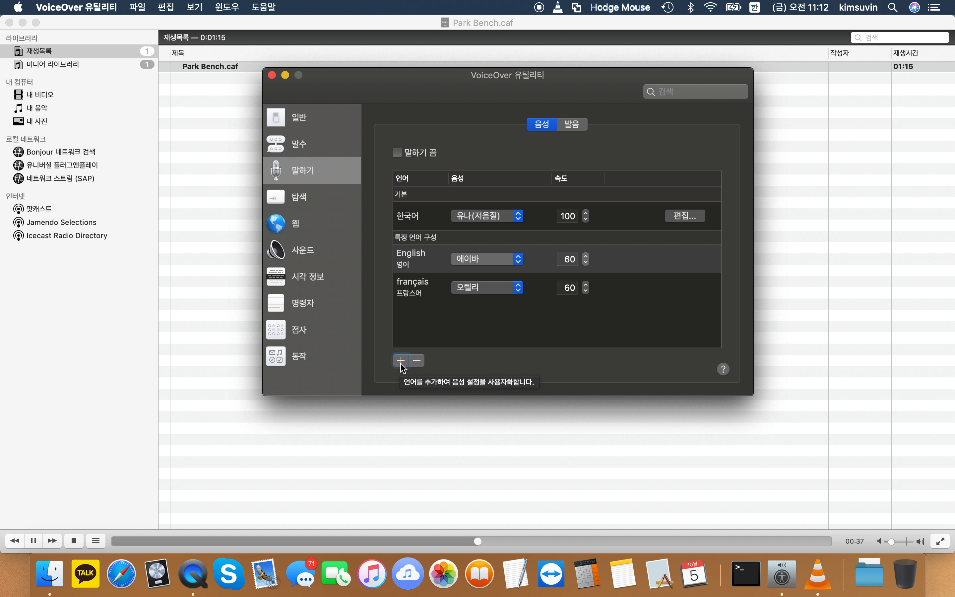
Step: Look through the languages available to add, including 그리스어, 네덜란드어, 노르웨이어(보크말) and 중국어, and cancel the addition
click(402, 361)
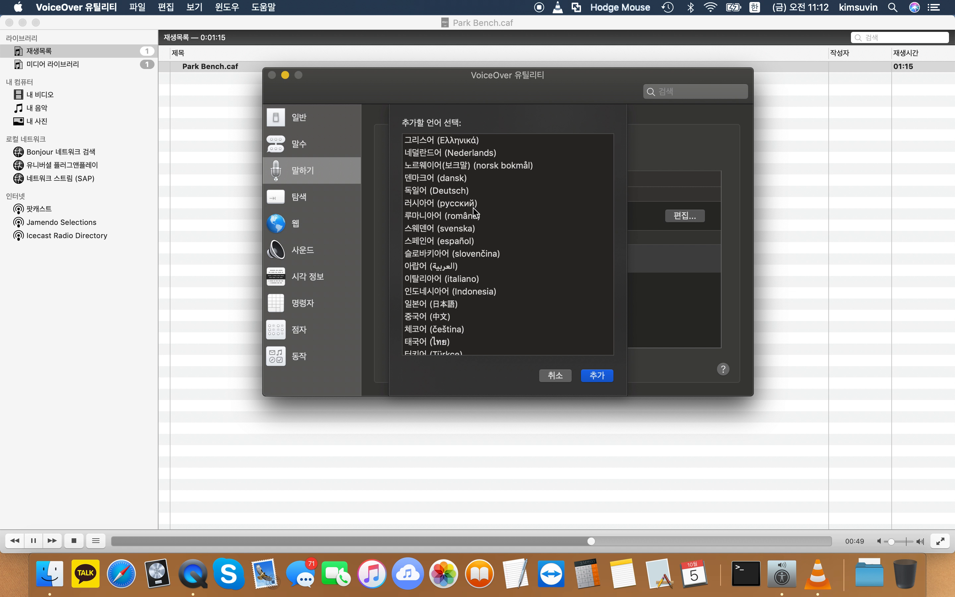
click(476, 142)
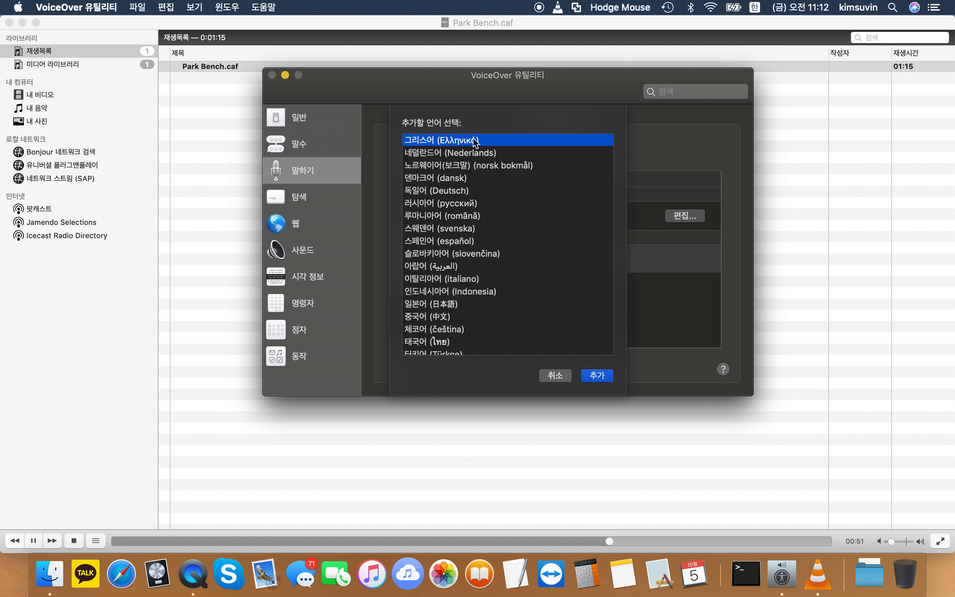
click(476, 154)
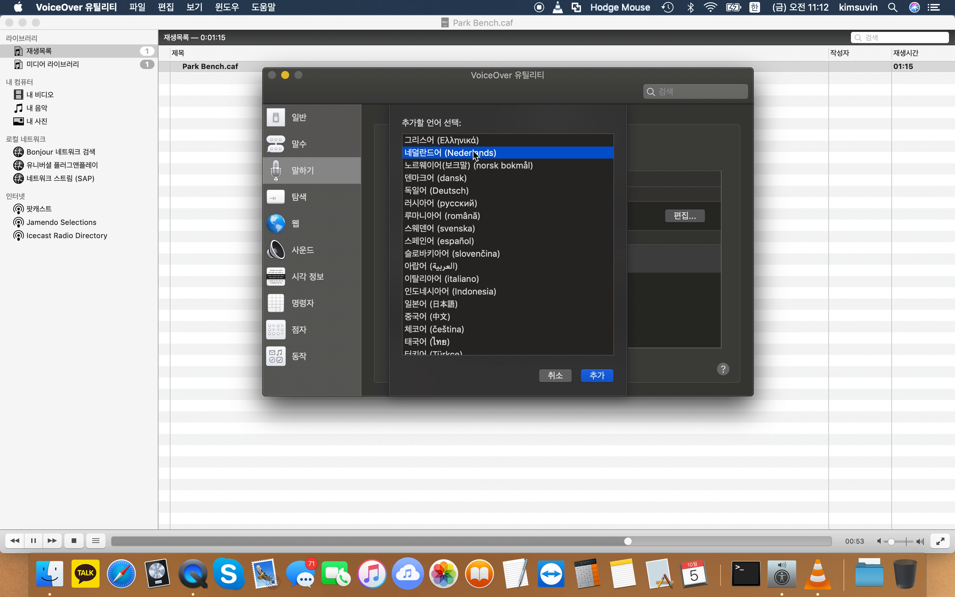
click(476, 168)
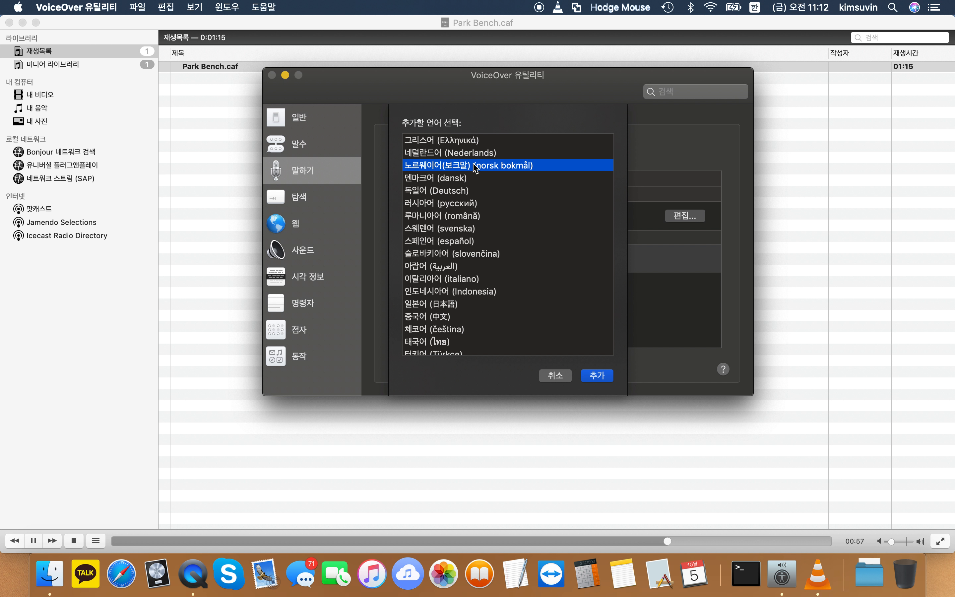
drag(475, 167, 476, 319)
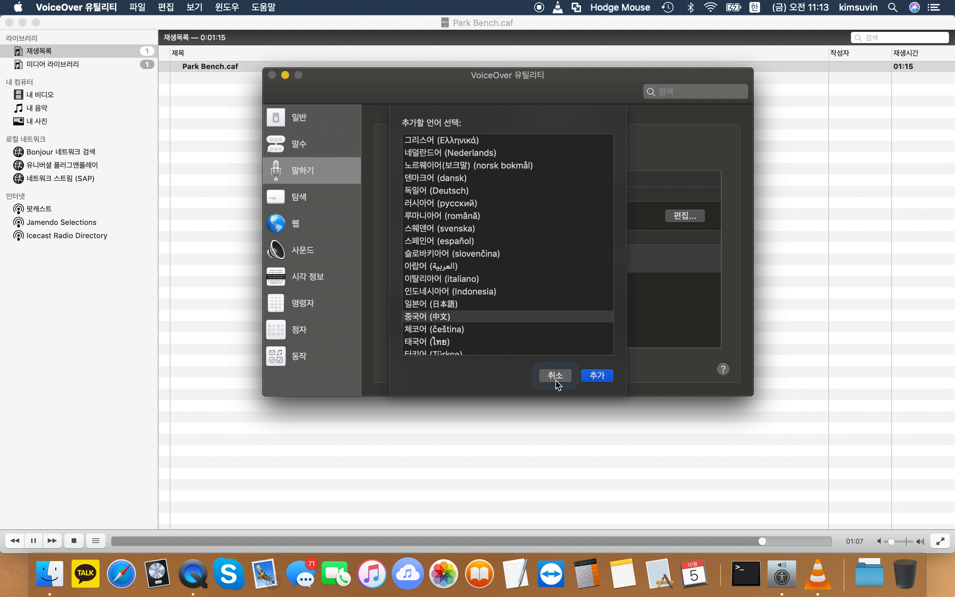
click(598, 381)
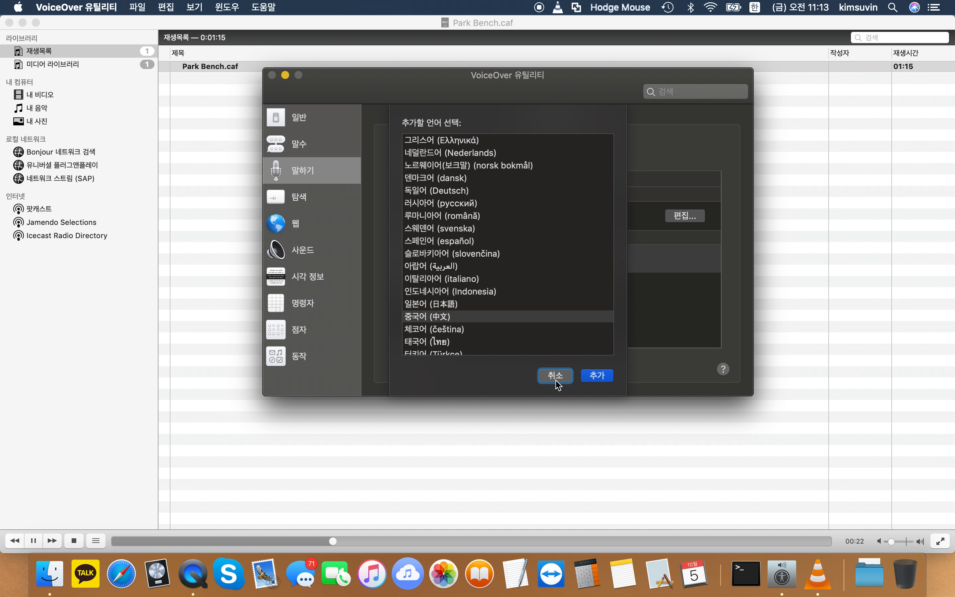
key(Tab)
key(shift+Tab)
key(space)
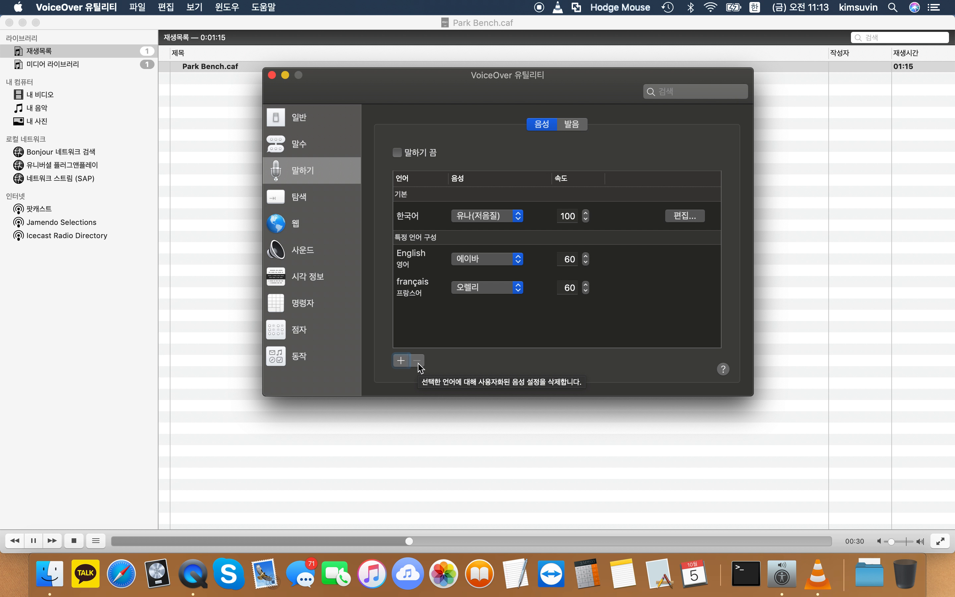
Step: Review the option for deleting a language's custom voice settings, the language table and the help option
key(ctrl+alt+Left)
key(ctrl+alt+Left)
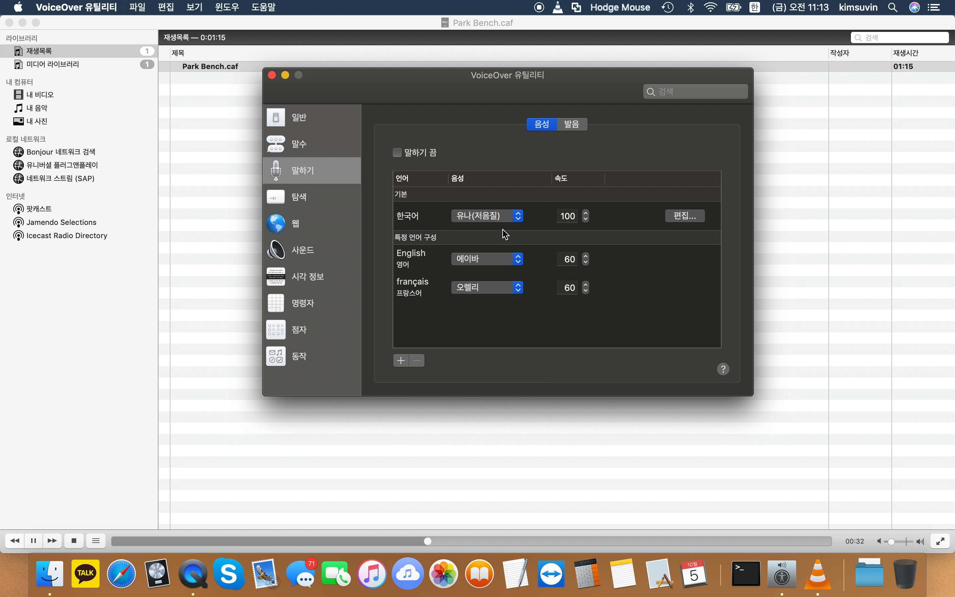
key(ctrl+alt+Right)
key(ctrl+alt+Right)
key(ctrl+alt+Left)
key(ctrl+alt+Left)
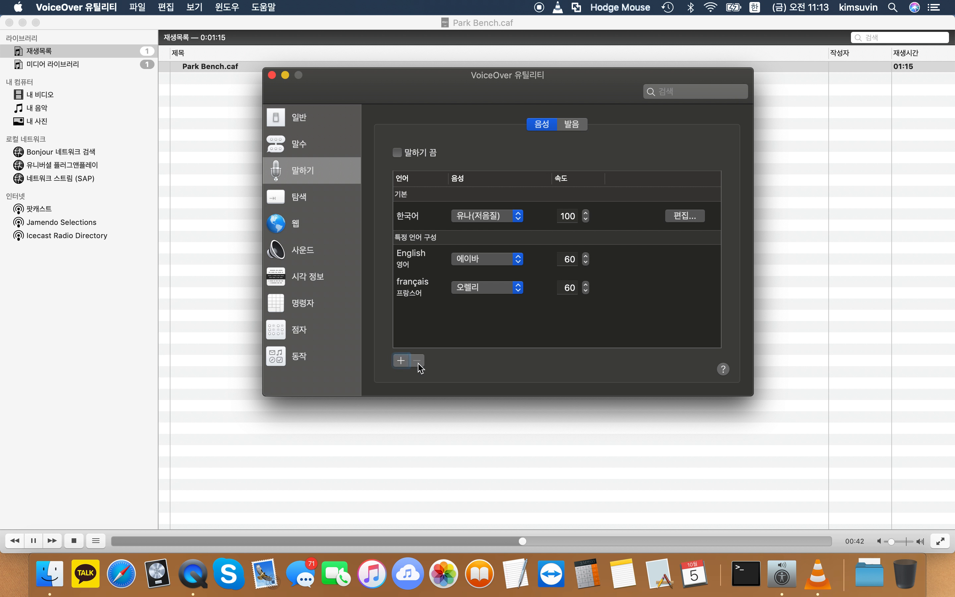
click(725, 373)
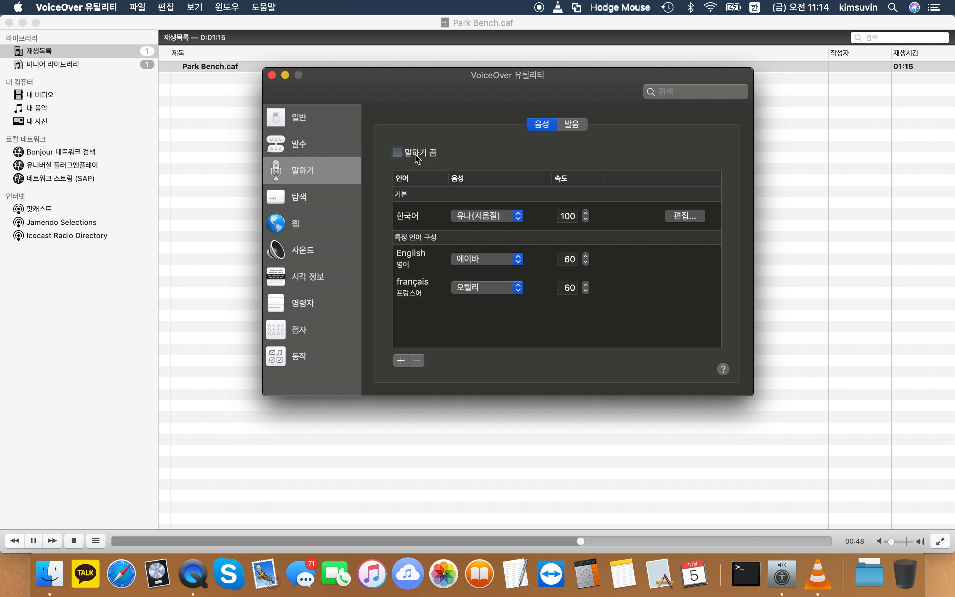
Step: Show the pronunciation (발음) settings and review the text substitution table and its option for adding an entry
click(573, 125)
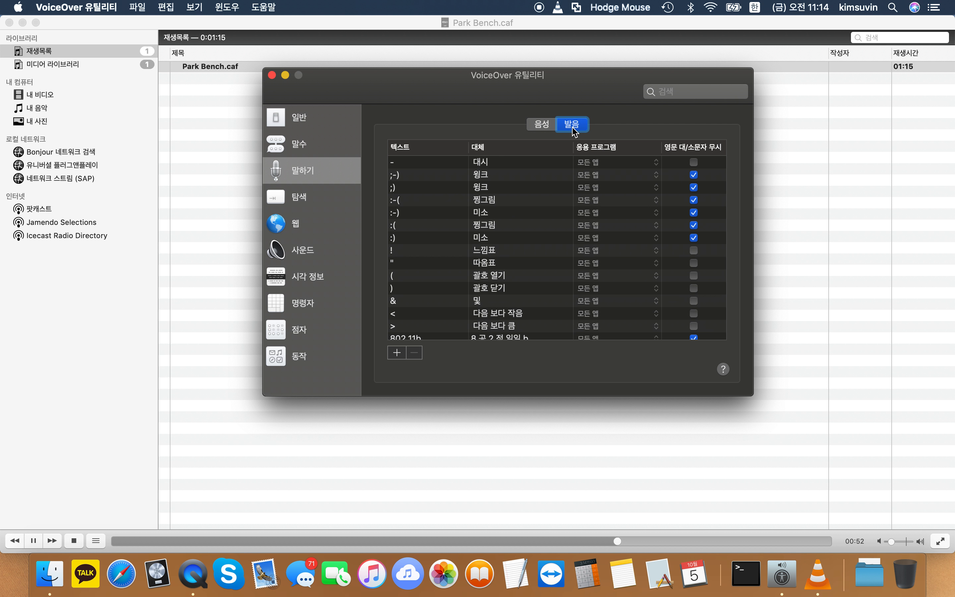
key(Tab)
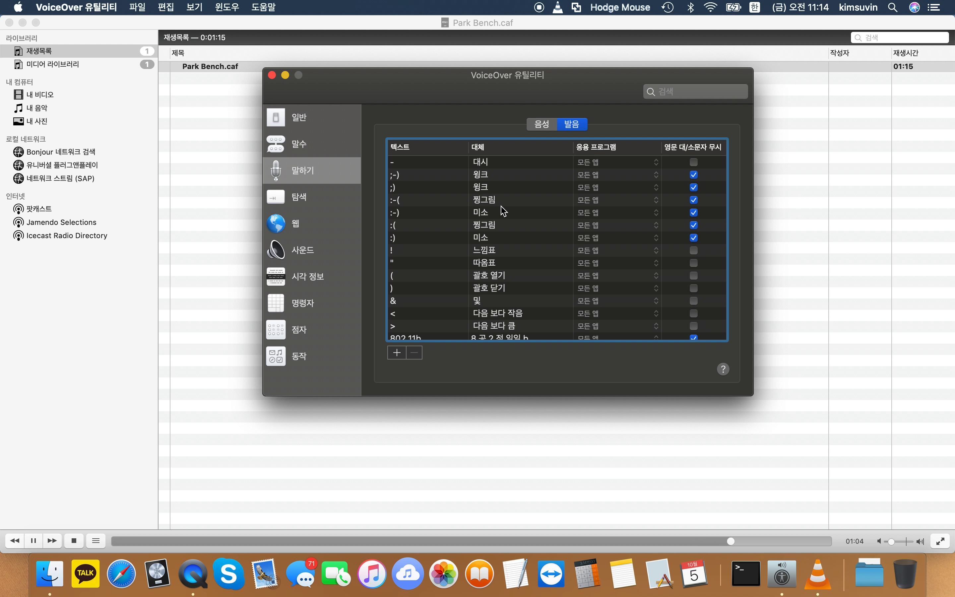
key(Tab)
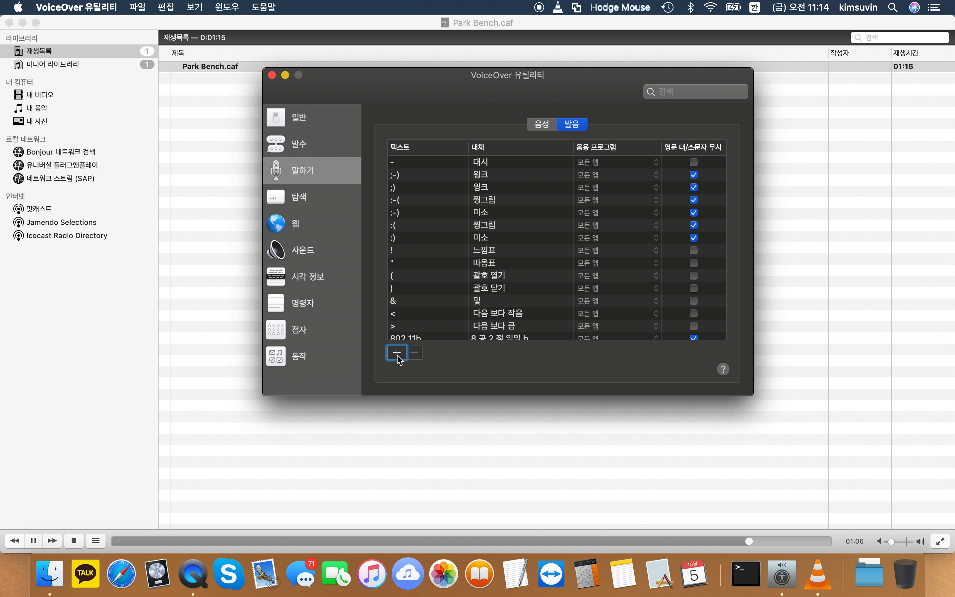
Step: Review the pronunciation table from its first entry to its last, examining the columns of the vlog and SystemLogo entries
key(shift+Tab)
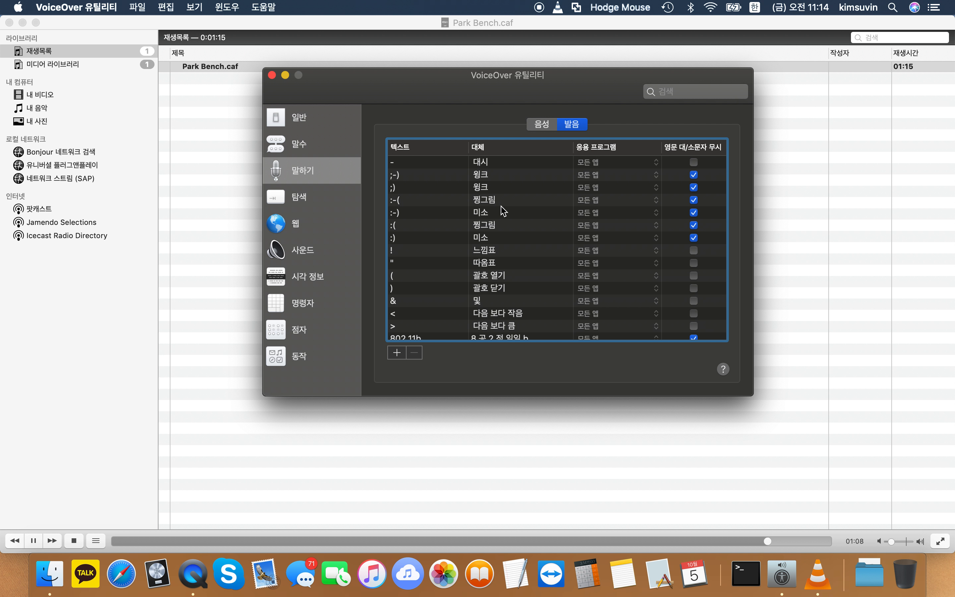
click(394, 164)
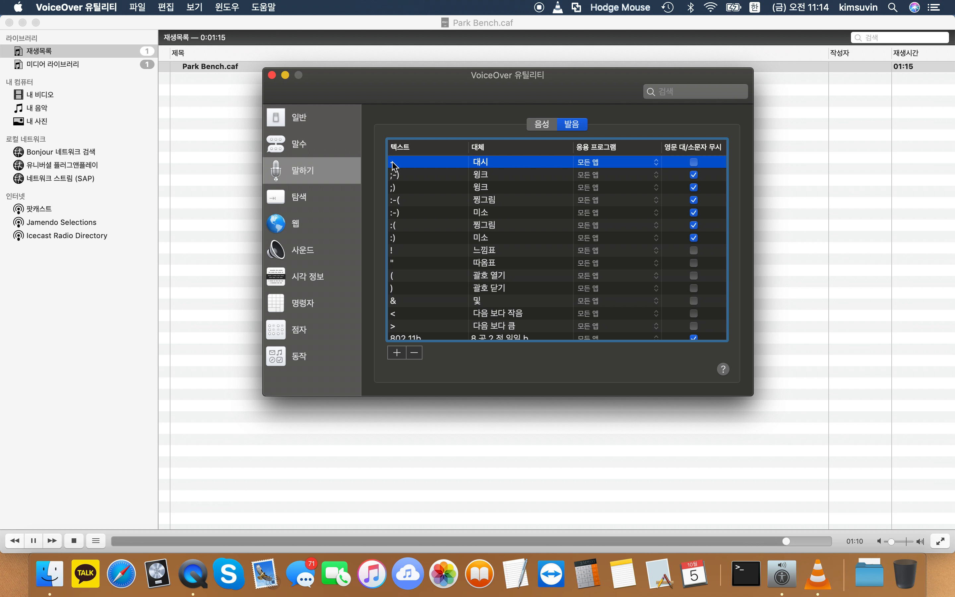
key(ctrl+alt+End)
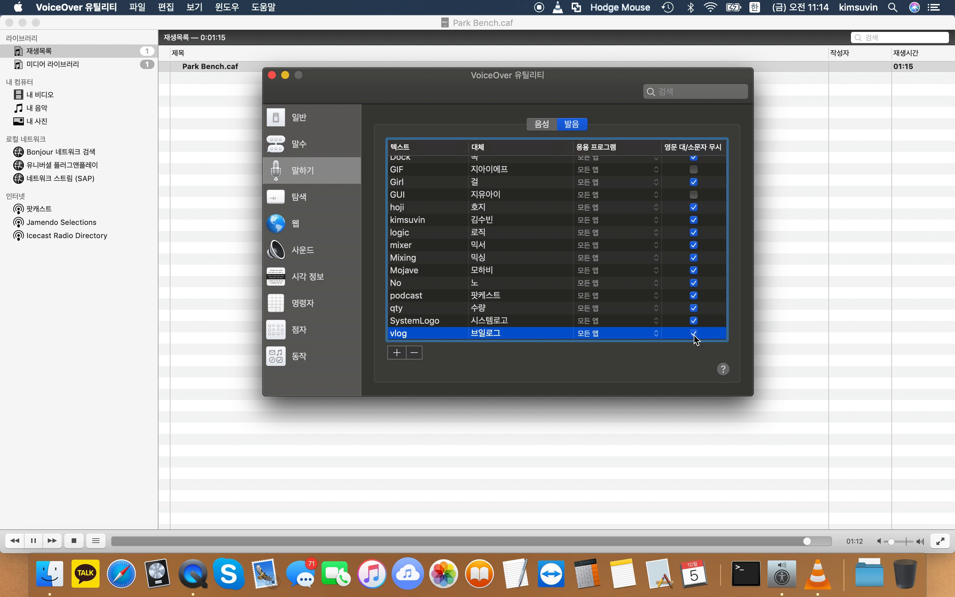
key(ctrl+alt+Left)
key(ctrl+alt+Left)
key(ctrl+alt+Left)
key(ctrl+alt+Up)
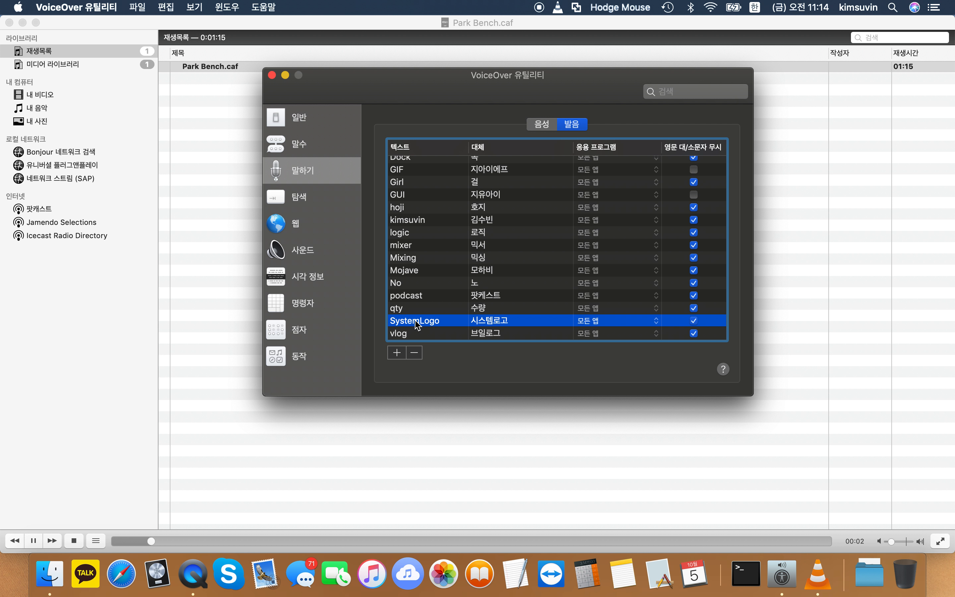
key(ctrl+alt+super+Right)
key(ctrl+alt+super+Left)
key(ctrl+alt+super+Right)
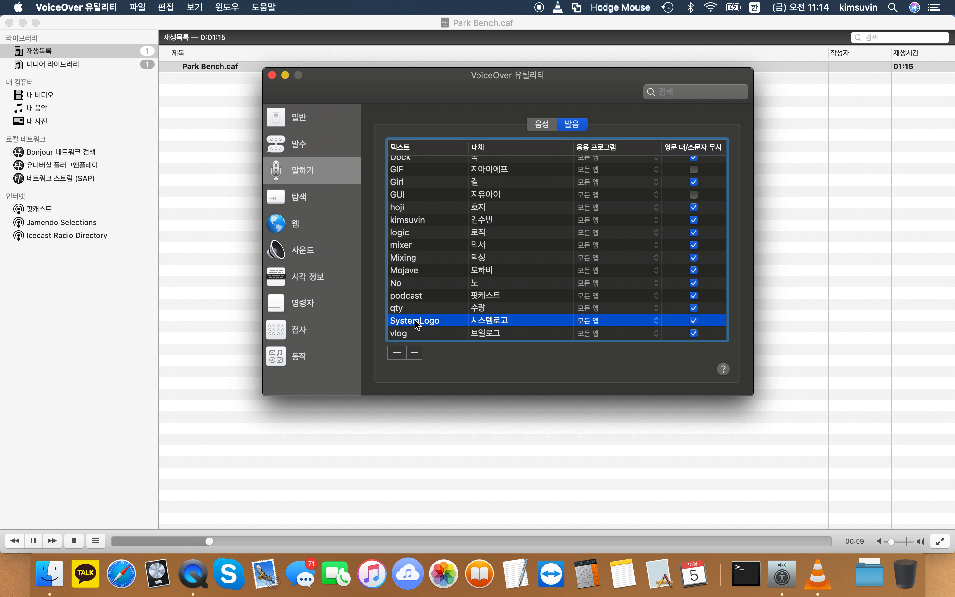
Step: Delete the SystemLogo entry from the pronunciation table and confirm the deletion
key(Down)
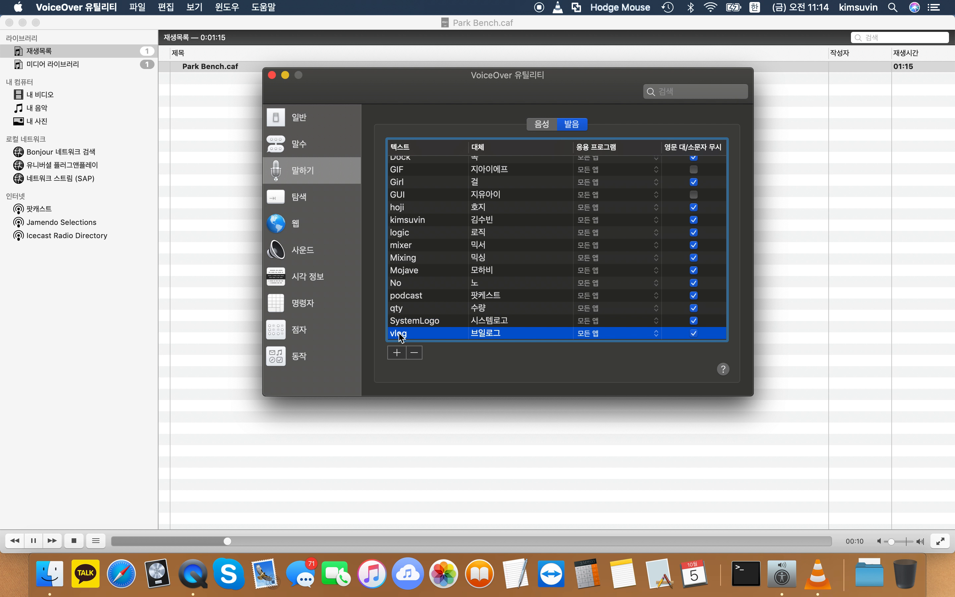
key(Up)
key(BackSpace)
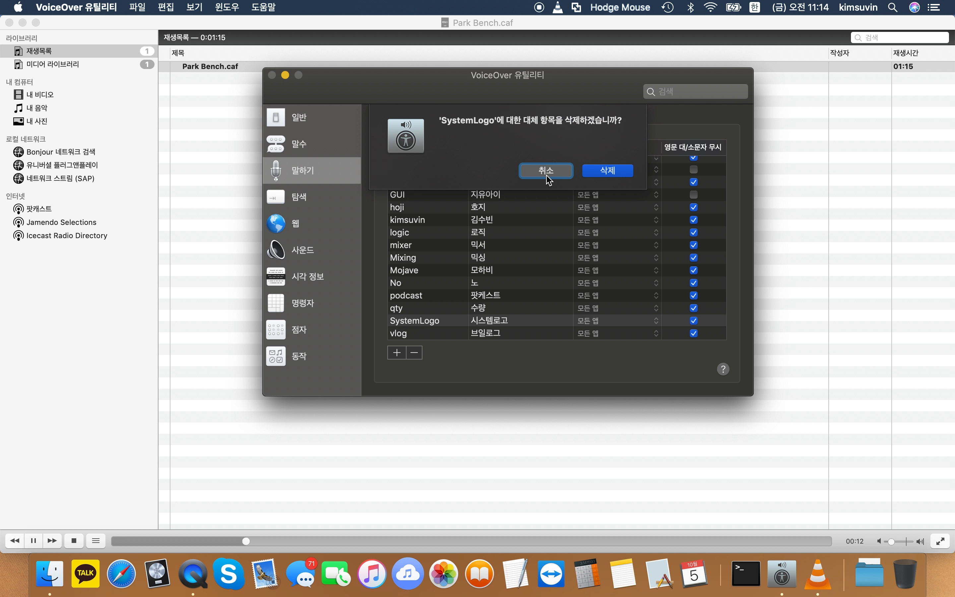
click(608, 174)
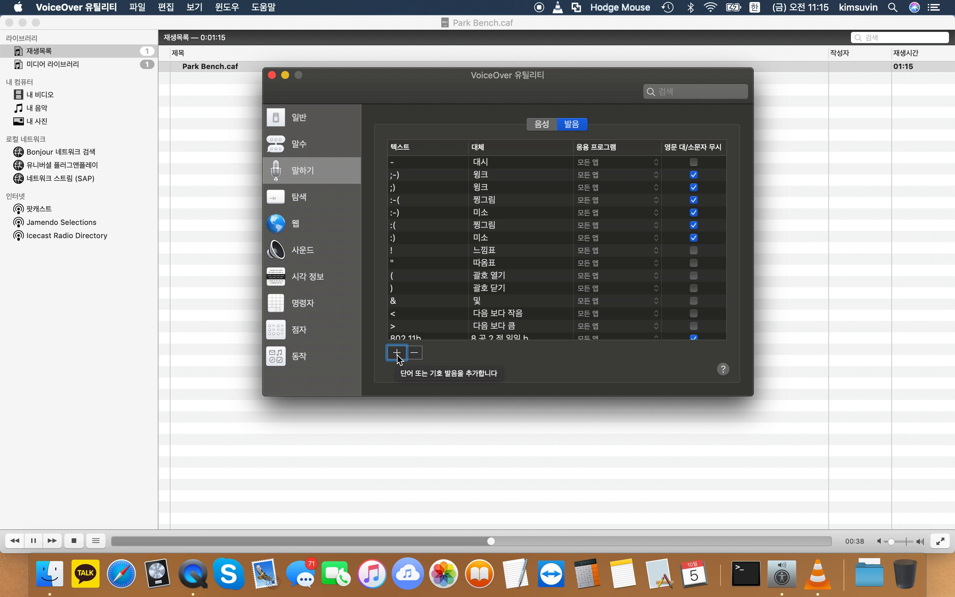
Step: Add a new entry to the pronunciation table with SystemLogo as its text (텍스트)
key(ctrl+alt+Left)
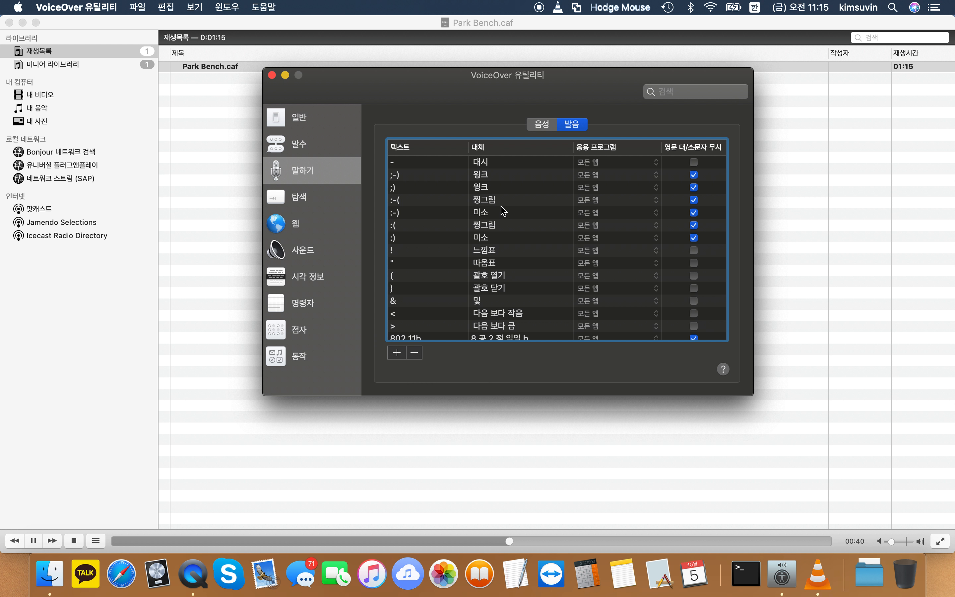
key(ctrl+alt+Right)
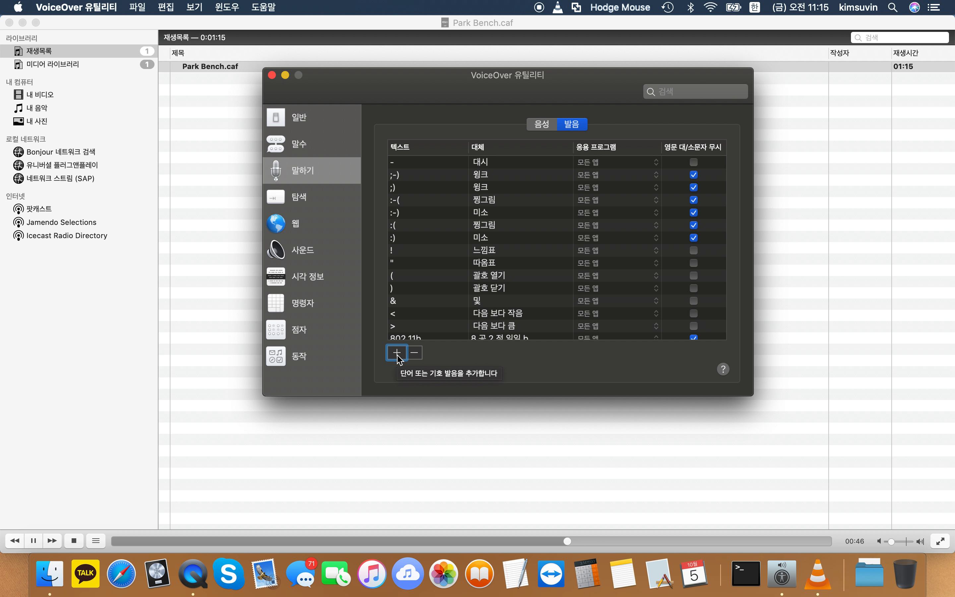
click(398, 355)
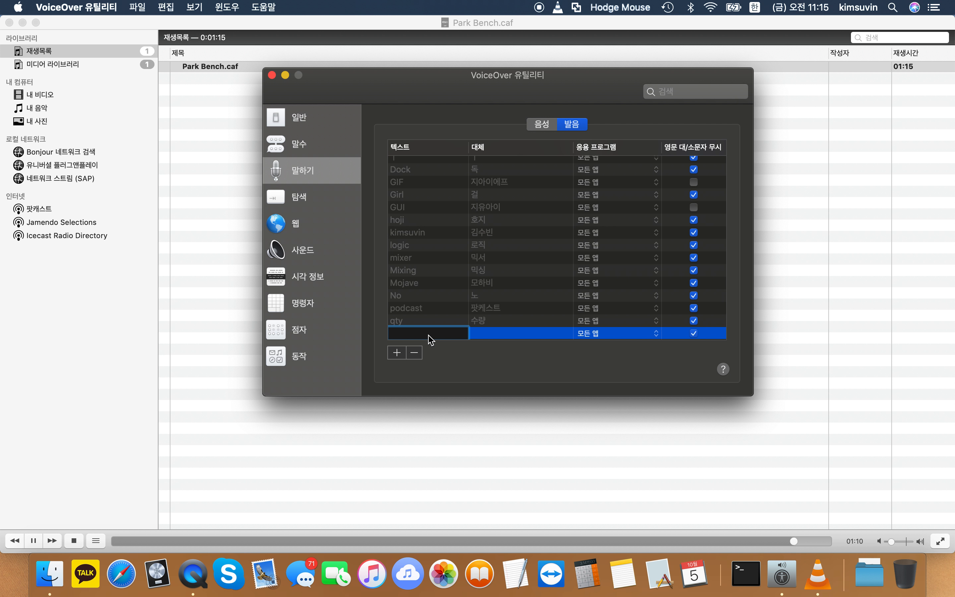
text(SystemLogo)
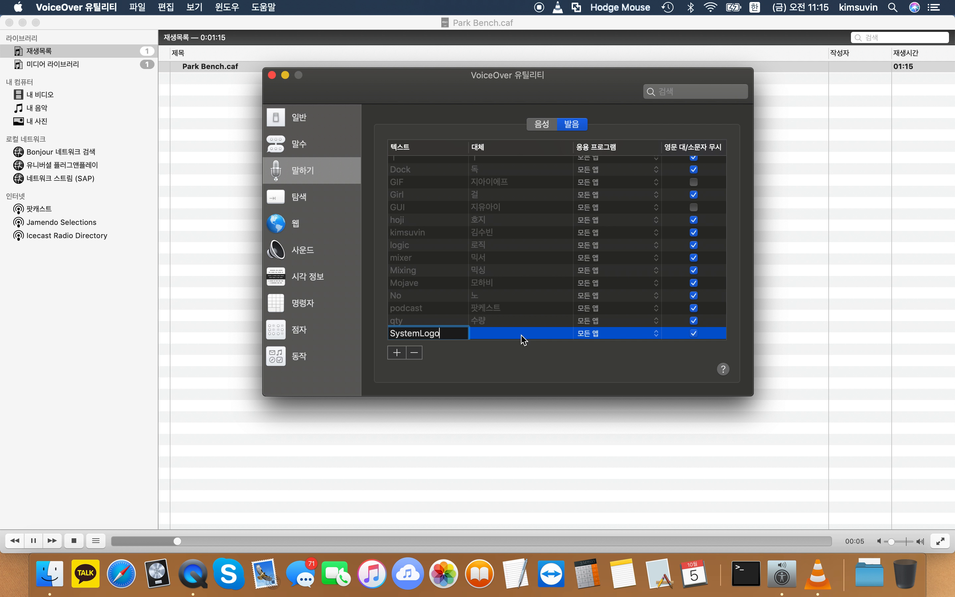
Step: Set the substitution (대체) of the new SystemLogo entry to 시스템로고
key(Tab)
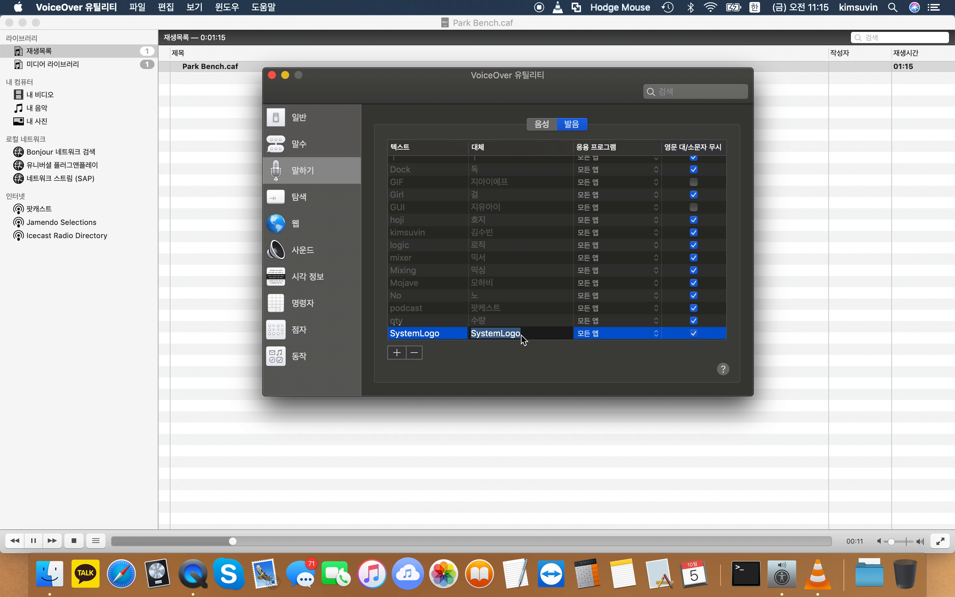
key(BackSpace)
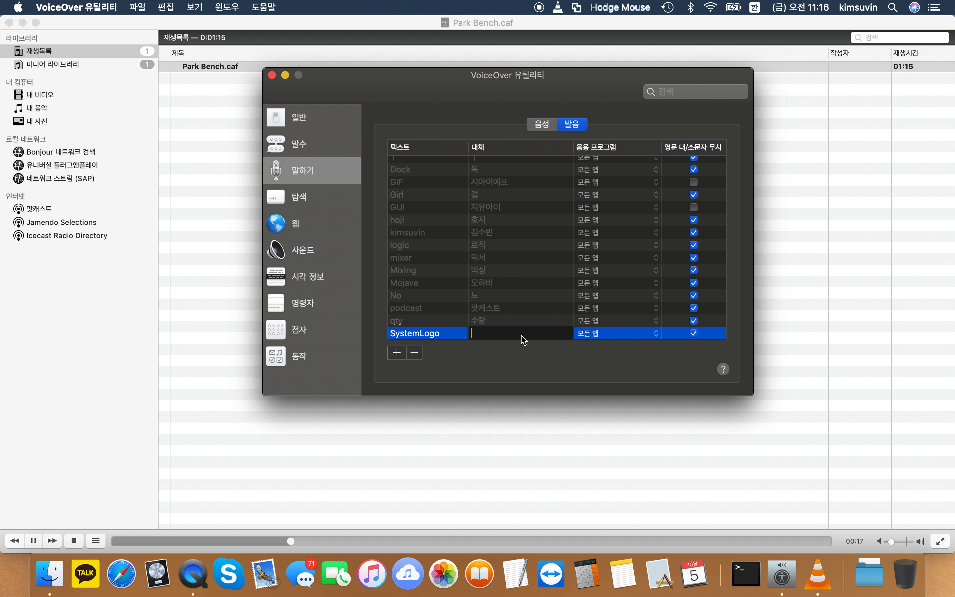
key(ctrl+space)
key(ctrl+space)
key(ctrl+space)
key(ctrl+space)
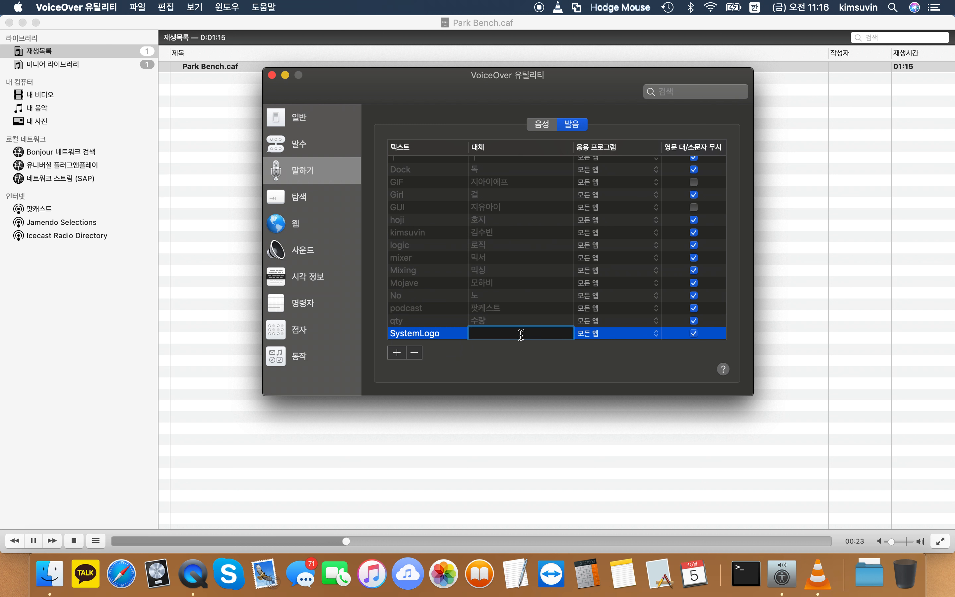
text(시스템리)
text(고)
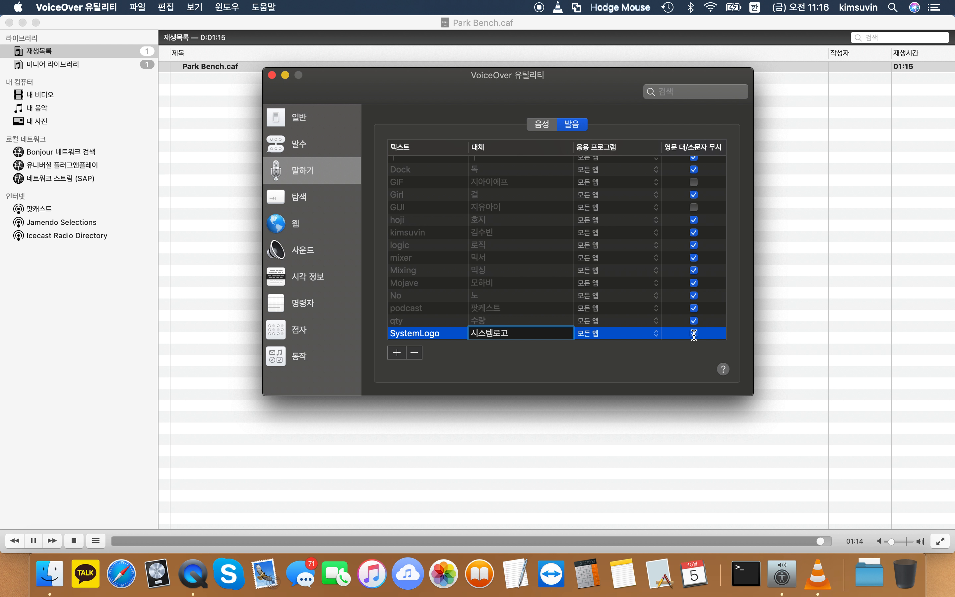
Step: Examine the SystemLogo and vlog entries in the pronunciation table, including their substitution, application and ignore-case (영문 대/소문자 무시) columns
key(Down)
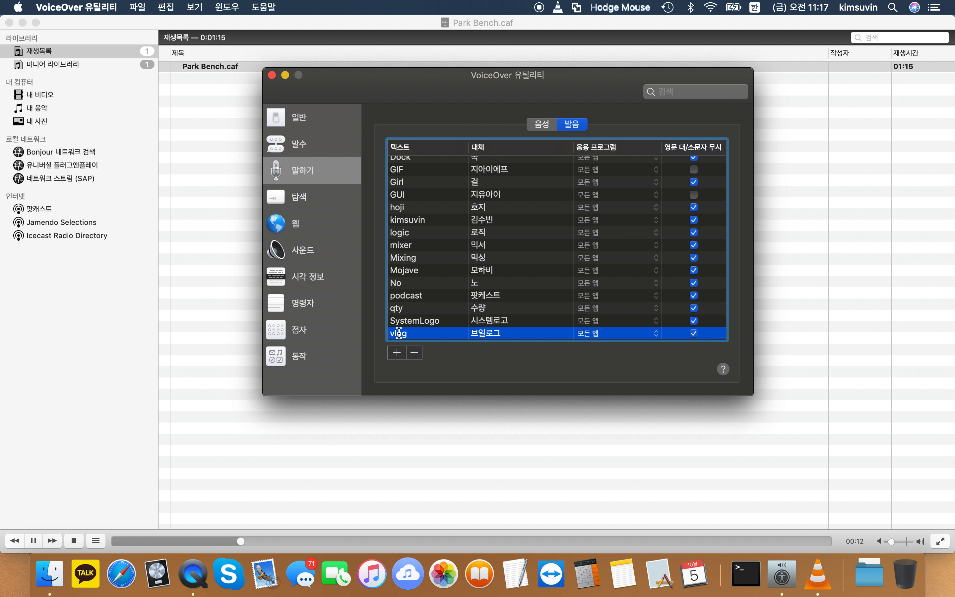
click(415, 321)
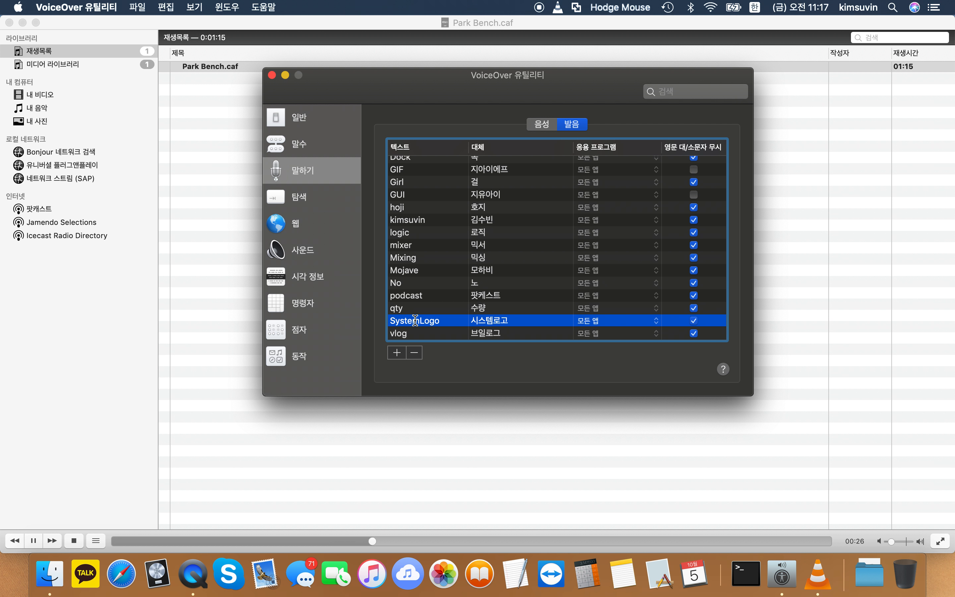
key(ctrl+alt+shift+Up)
key(ctrl+alt+Right)
key(ctrl+alt+Left)
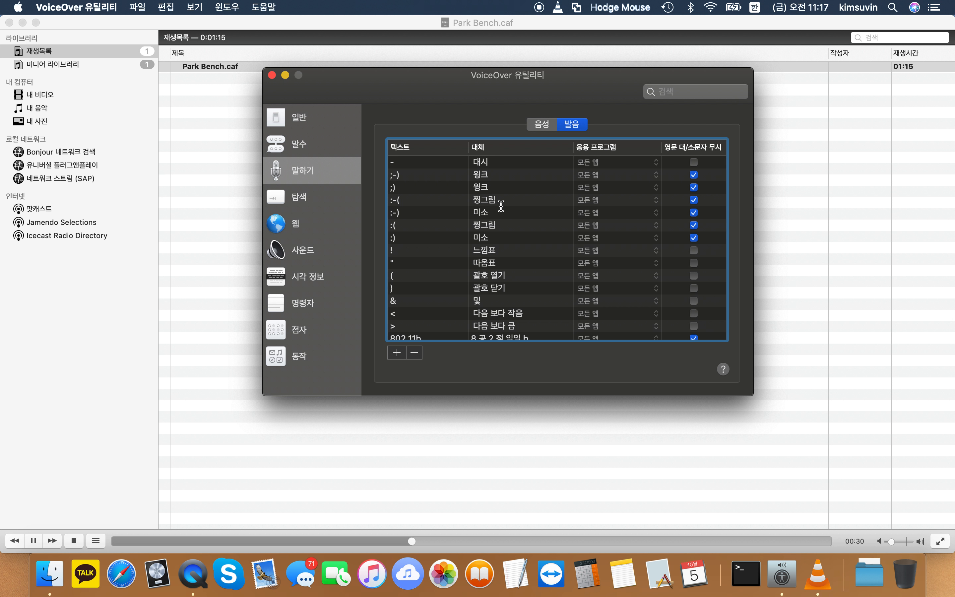
scroll(509, 208, down, 15)
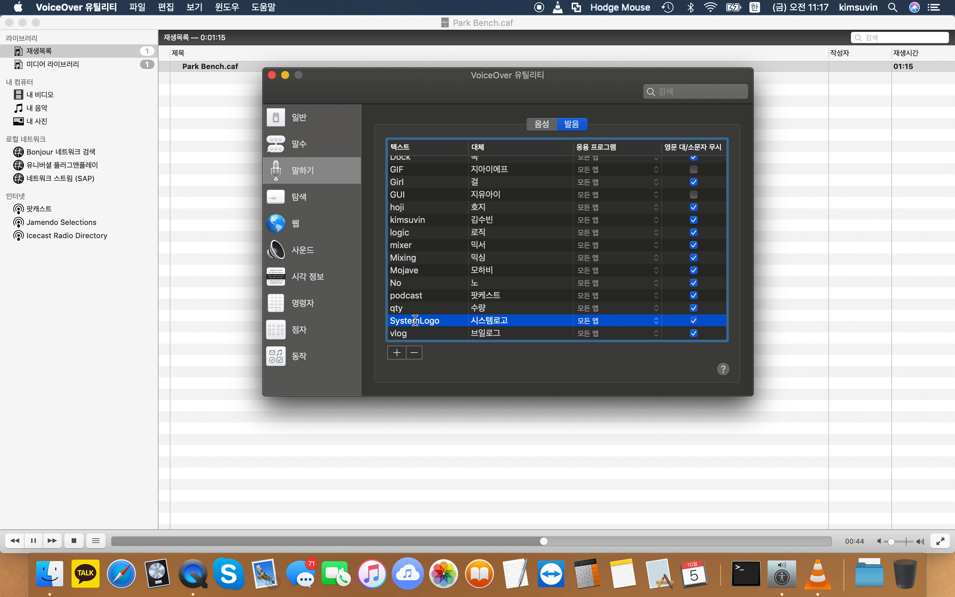
click(399, 333)
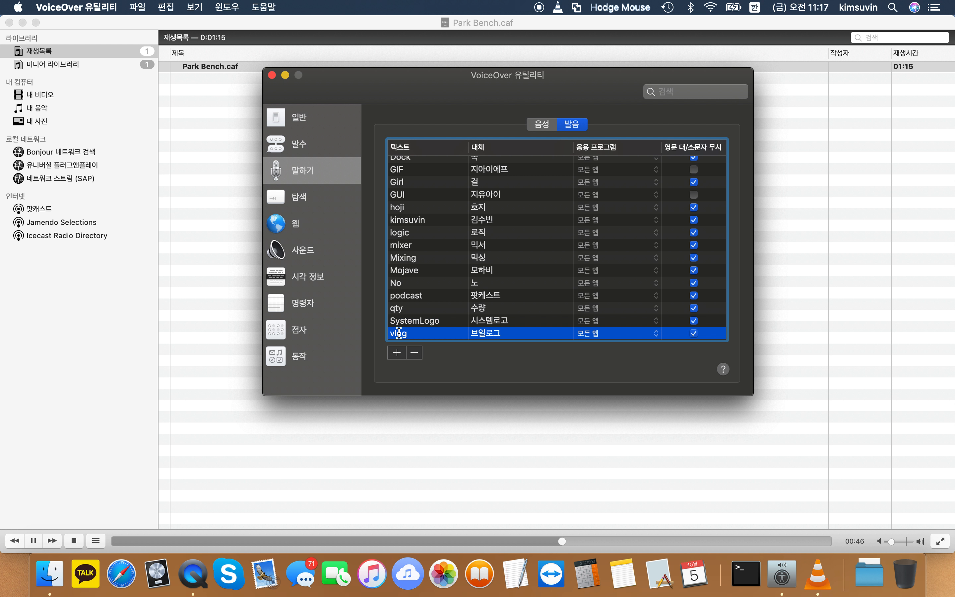
click(415, 321)
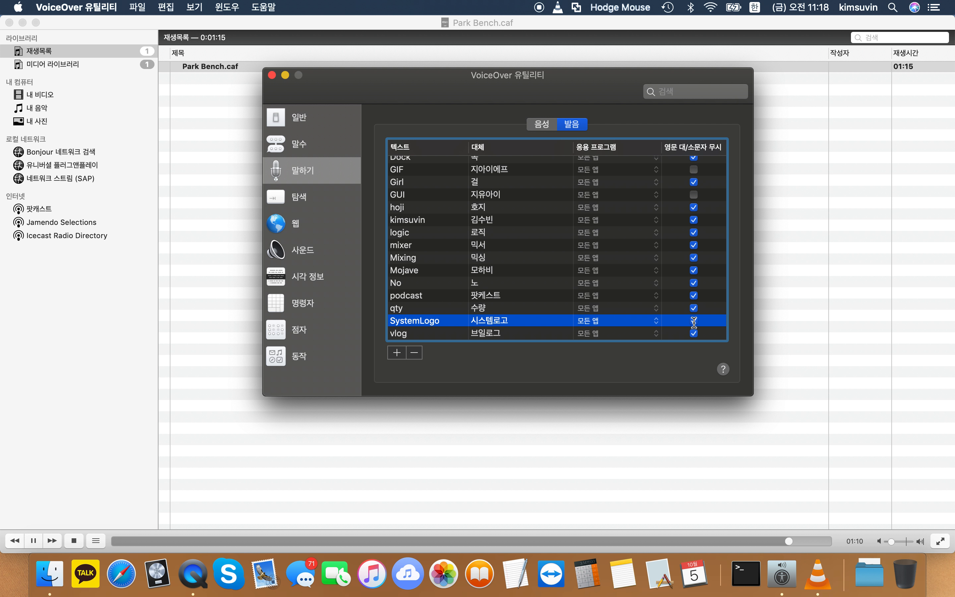
key(Down)
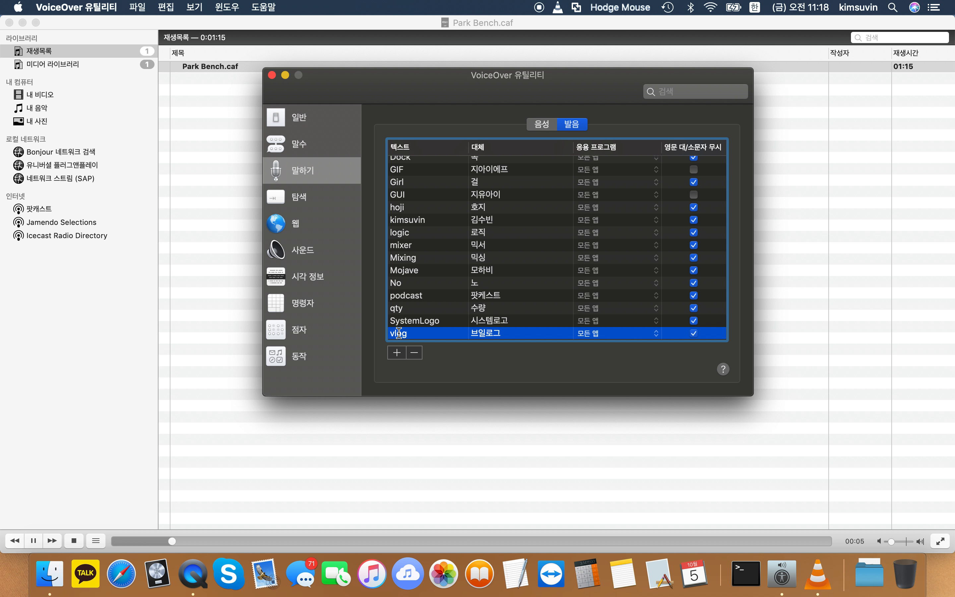
click(415, 320)
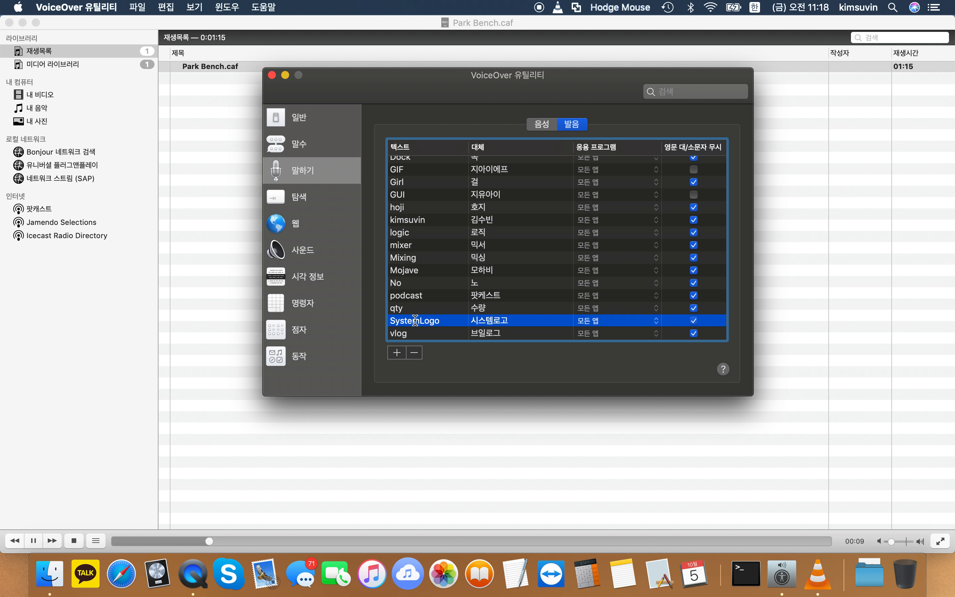
Step: Start deleting the vlog entry, go through the confirmation choices 삭제 and 취소, and cancel the deletion
click(399, 333)
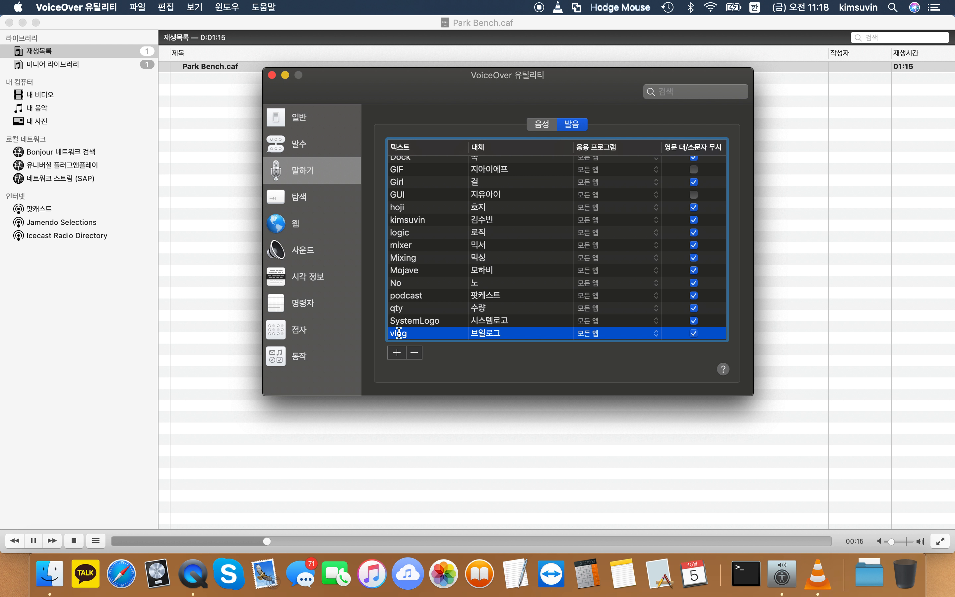
key(BackSpace)
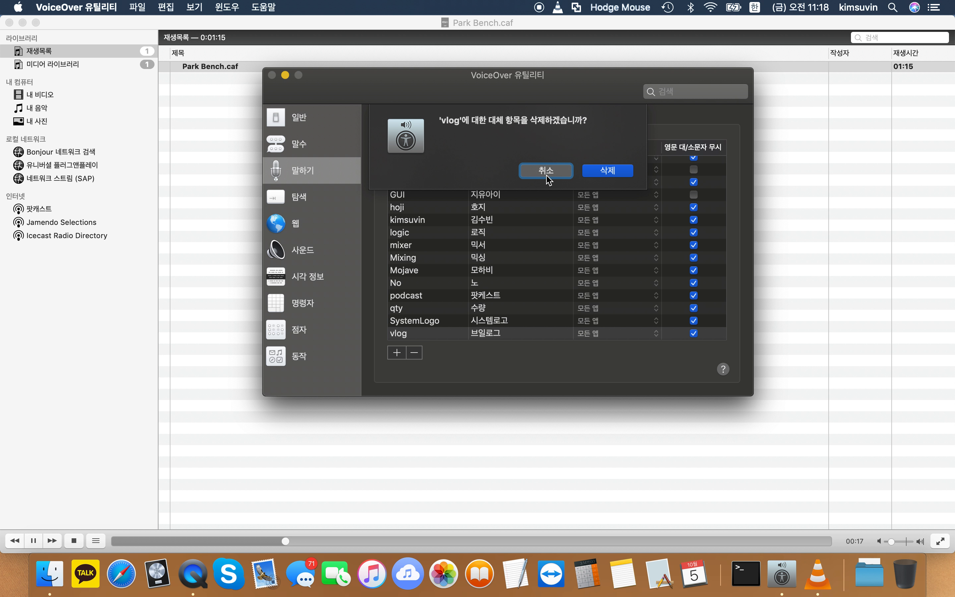
key(Tab)
key(Tab)
key(Tab)
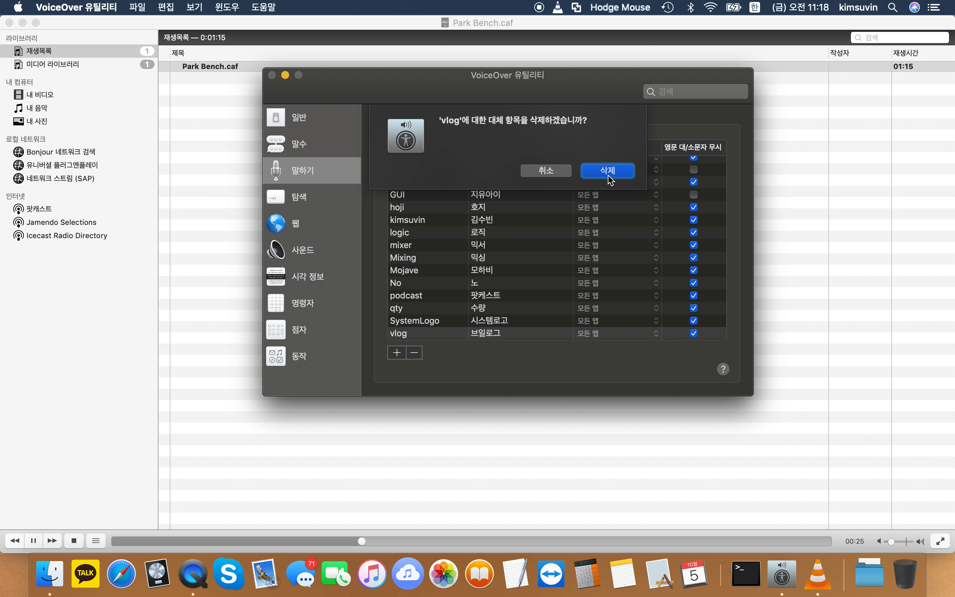
key(Tab)
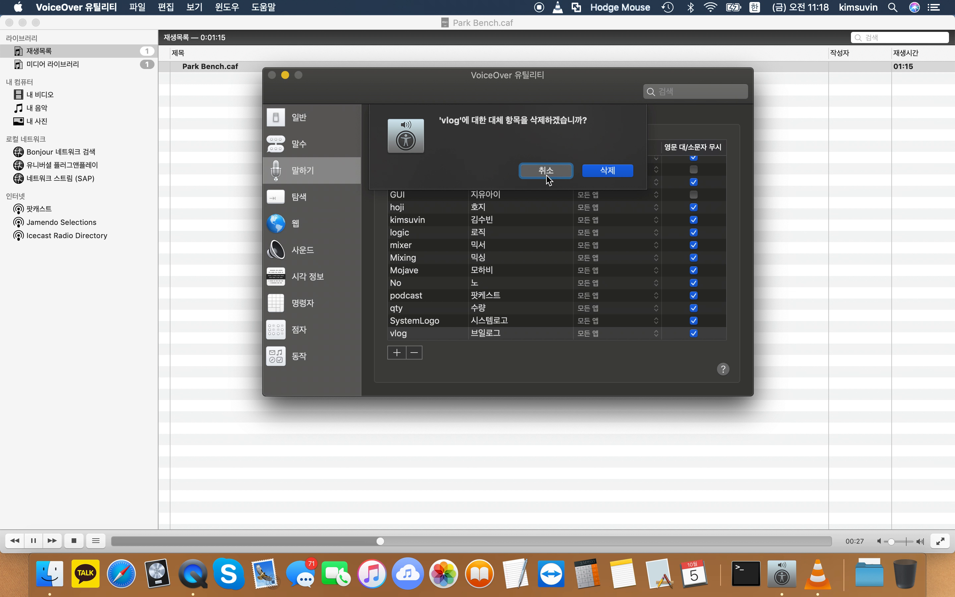
click(546, 171)
Step: Review the pronunciation table again with its options for adding and deleting entries
scroll(503, 209, up, 10)
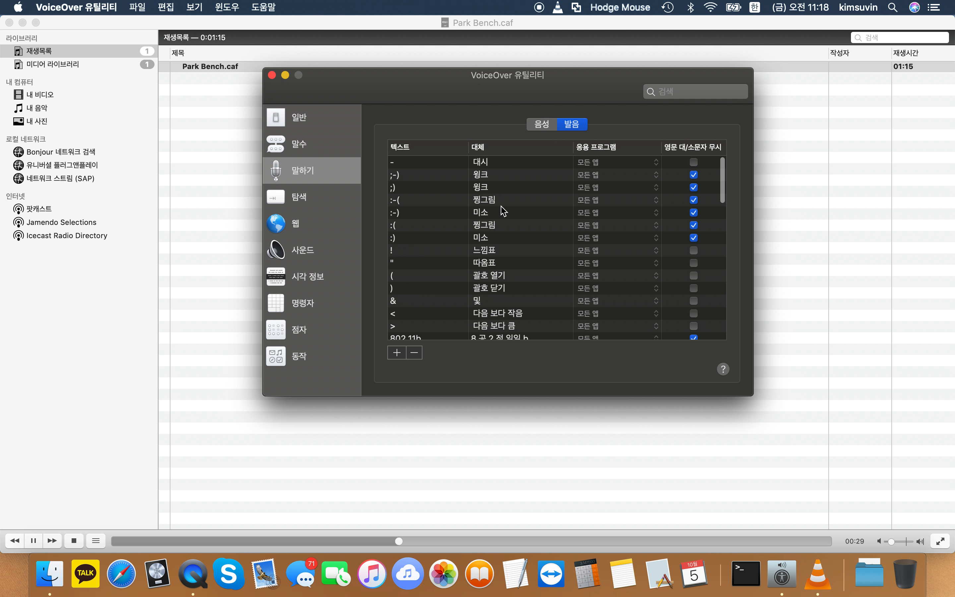
key(Tab)
key(shift+Tab)
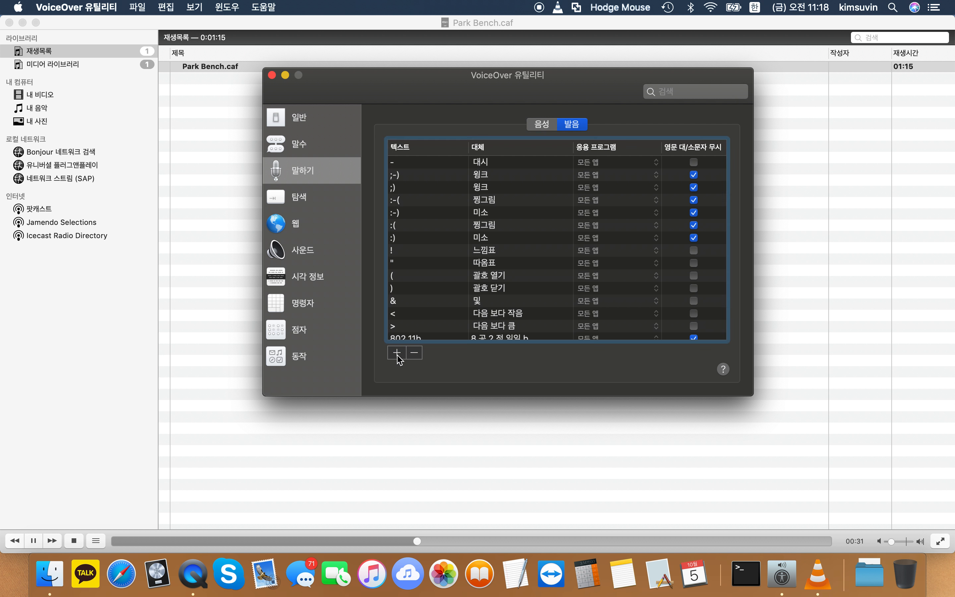
key(Tab)
key(Tab)
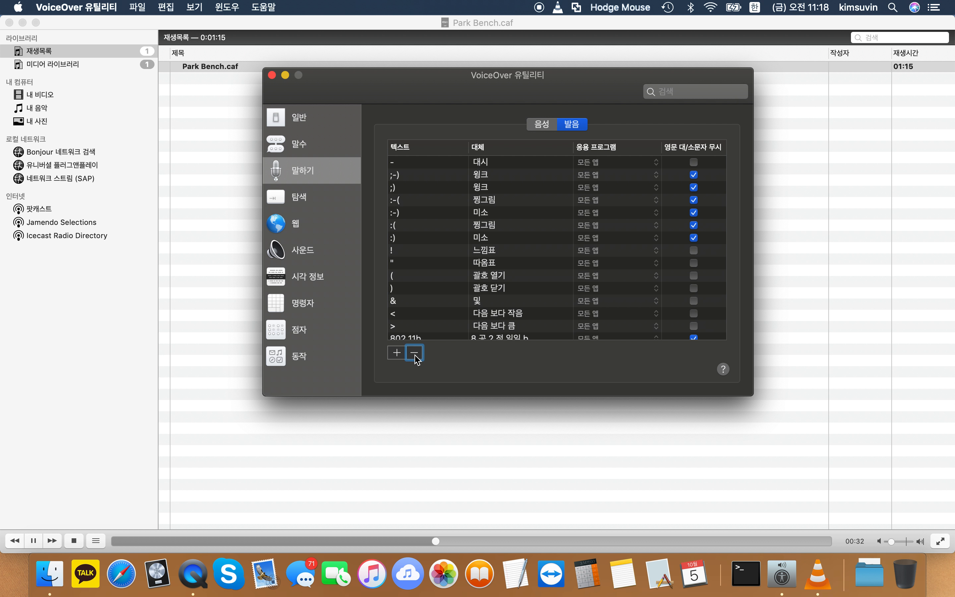
key(shift+Tab)
key(shift+Tab)
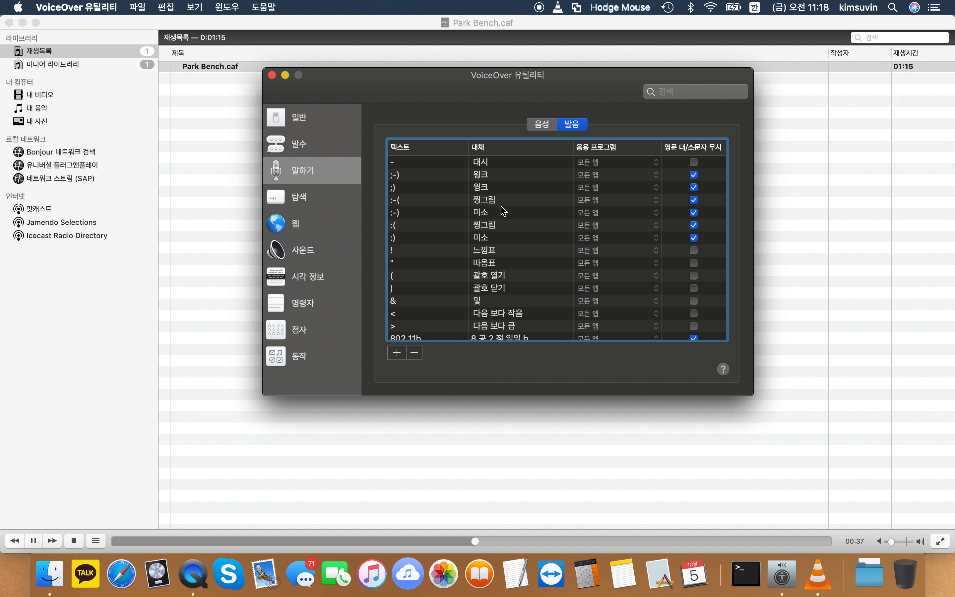
Step: Leave the pronunciation table and show the navigation (탐색) settings
key(Tab)
key(Tab)
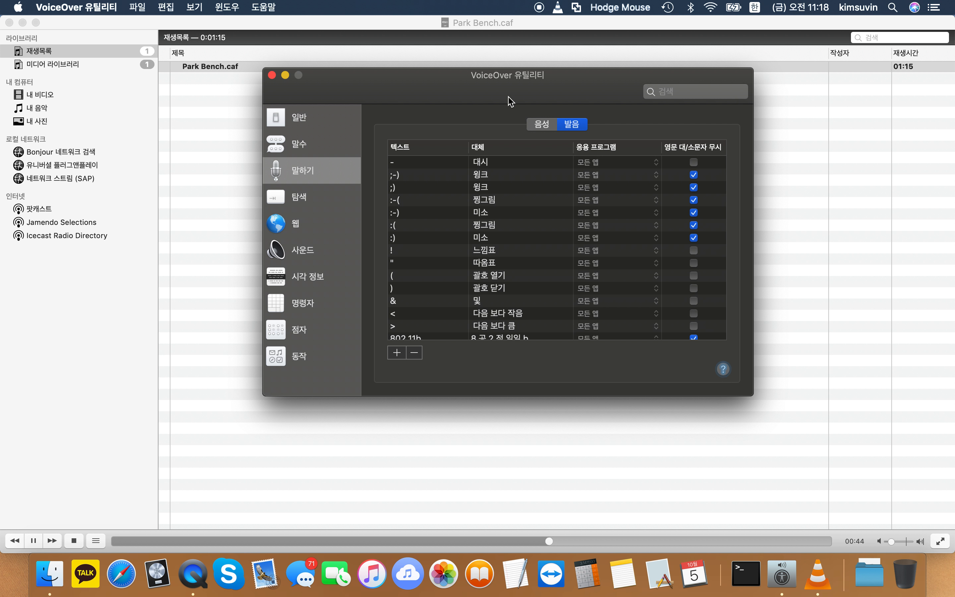
key(ctrl+alt+Right)
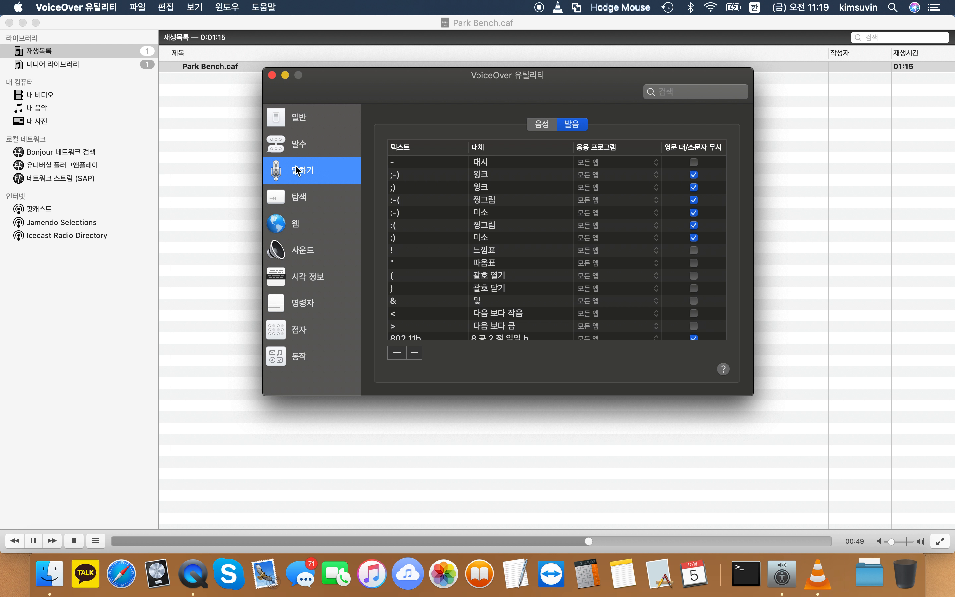
key(Down)
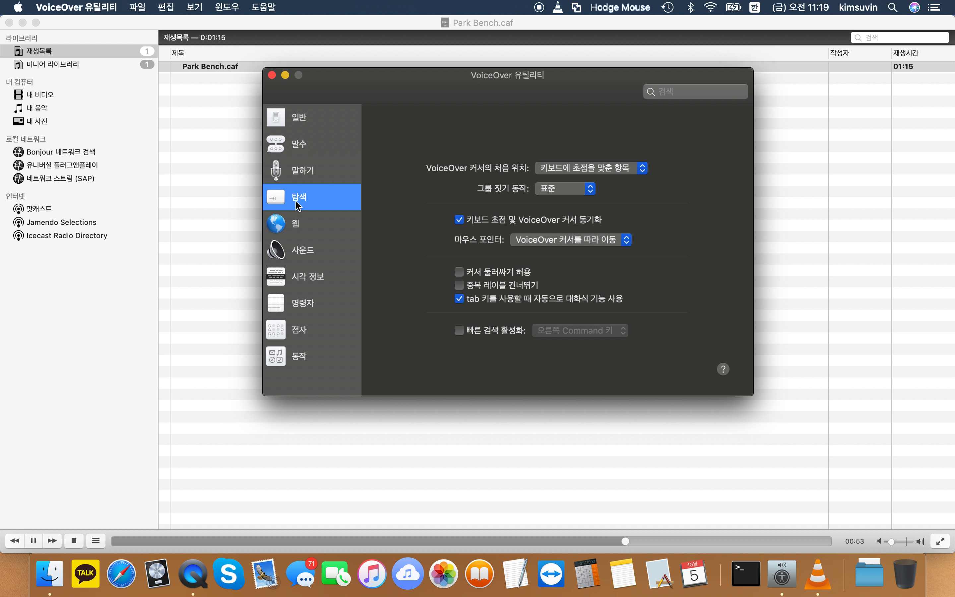
Step: Look through the navigation options for VoiceOver 커서의 처음 위치, 그룹 짓기 동작 and 키보드 초점 및 VoiceOver 커서 동기화
key(Tab)
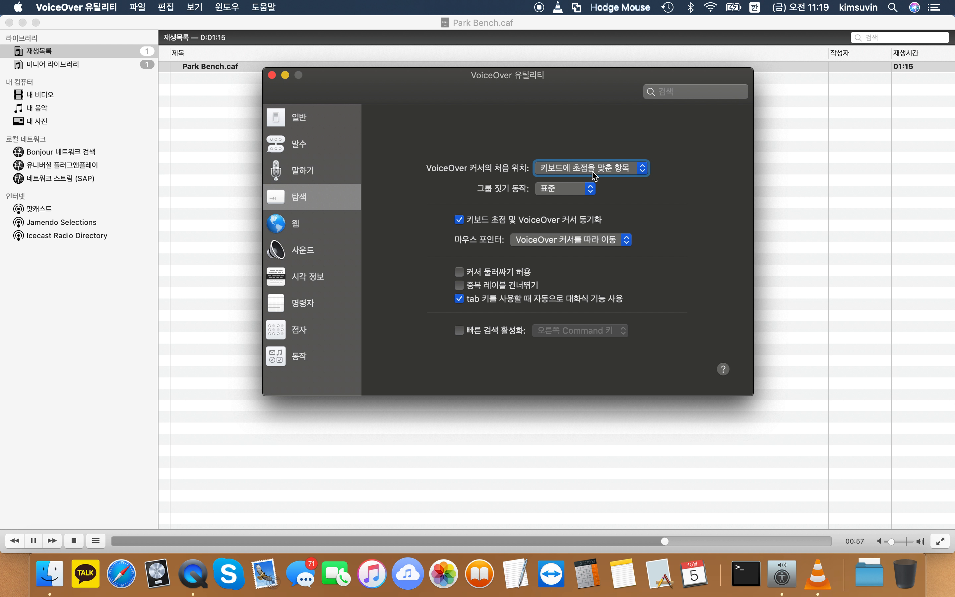
key(Tab)
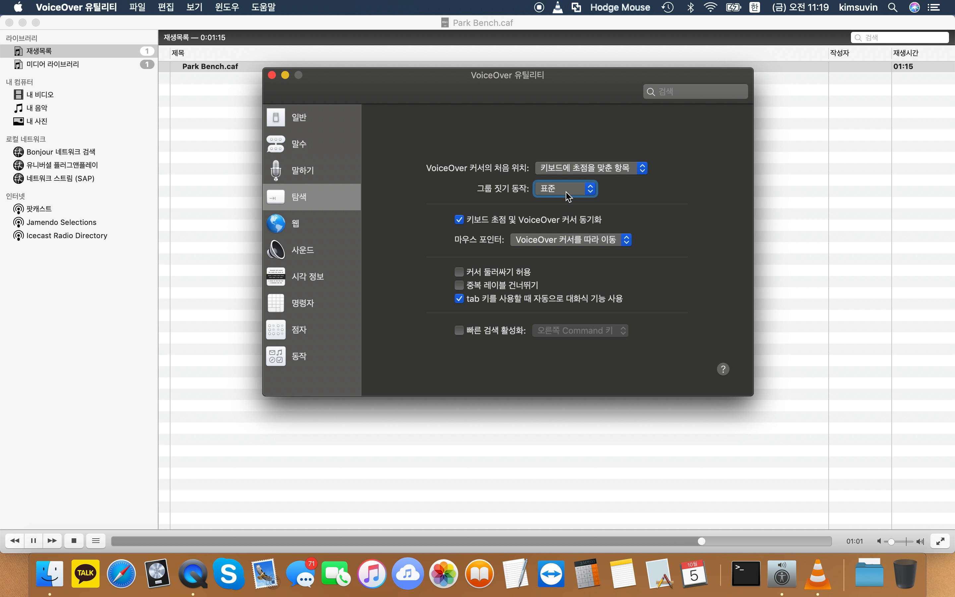
key(Tab)
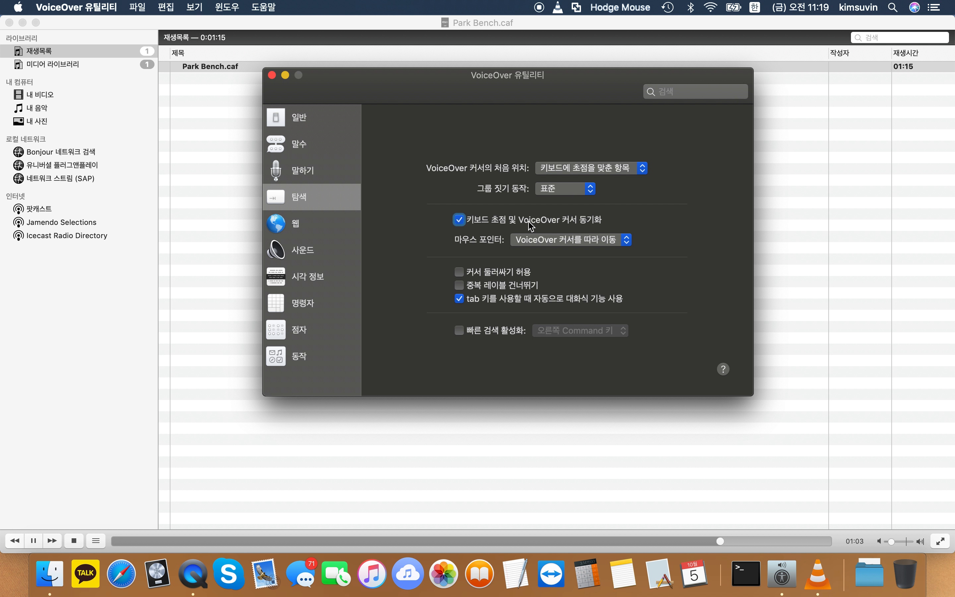
key(shift+Tab)
key(shift+Tab)
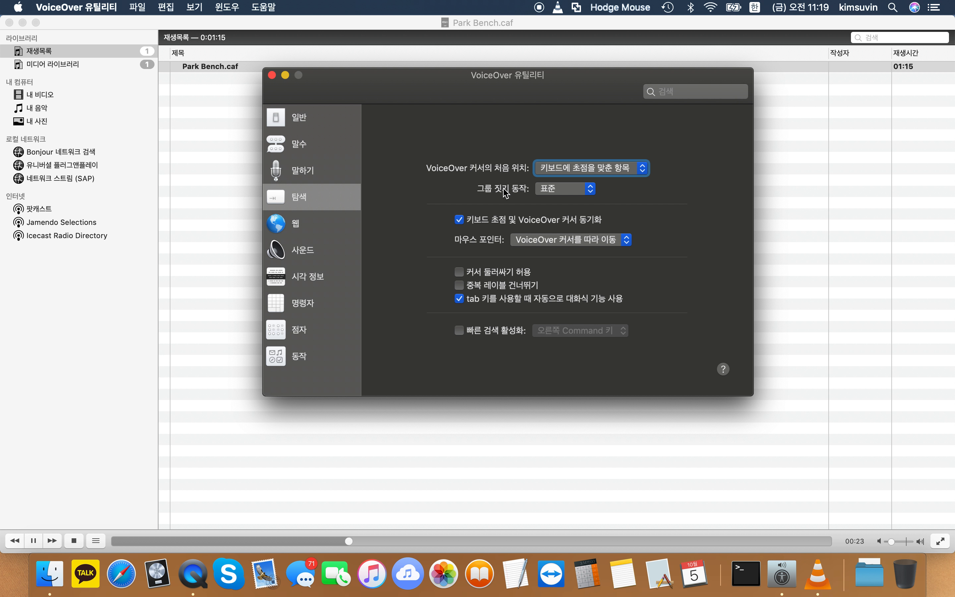
Step: Review the choices for 그룹 짓기 동작 through 그룹 무시 and leave the list without choosing another option
key(ctrl+alt+Left)
key(ctrl+alt+Right)
key(ctrl+alt+Right)
click(566, 193)
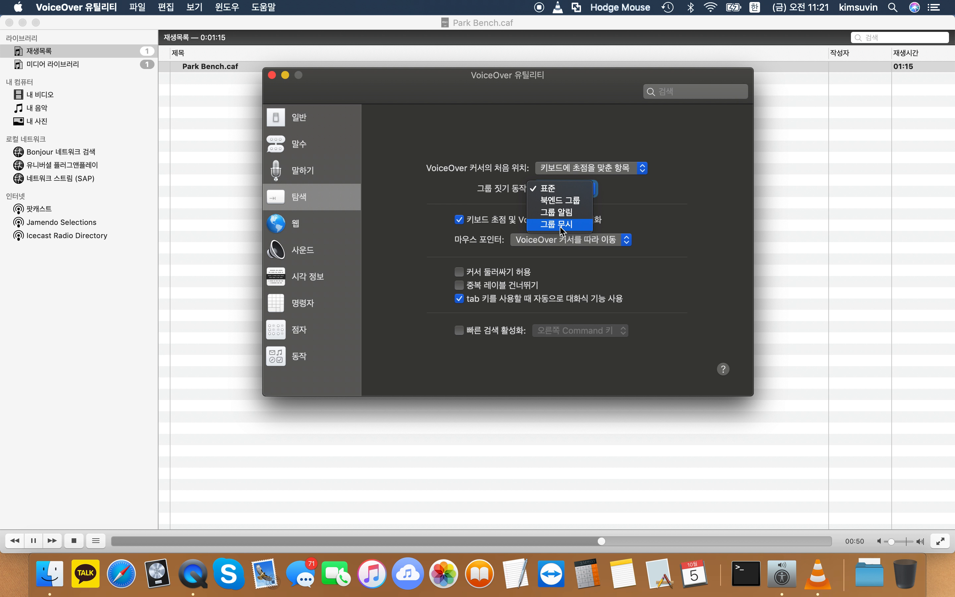
key(Escape)
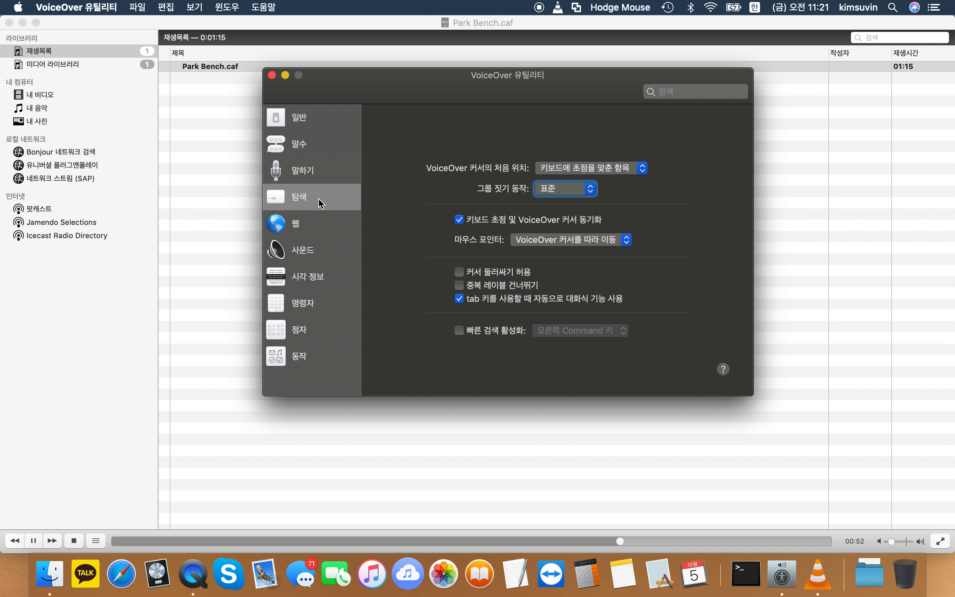
Step: Review the choices for 마우스 포인터 and keep VoiceOver 커서를 따라 이동
key(Tab)
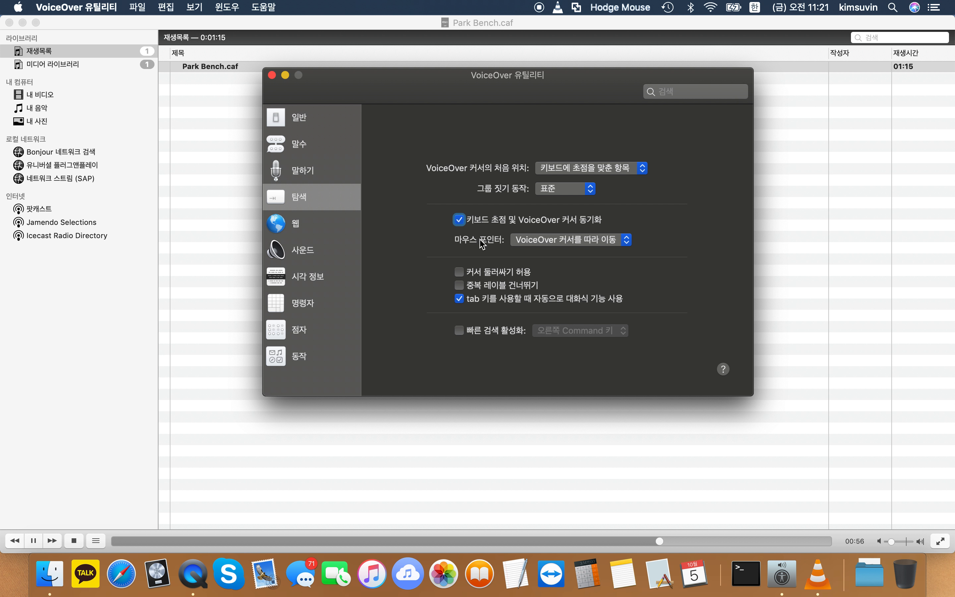
key(Tab)
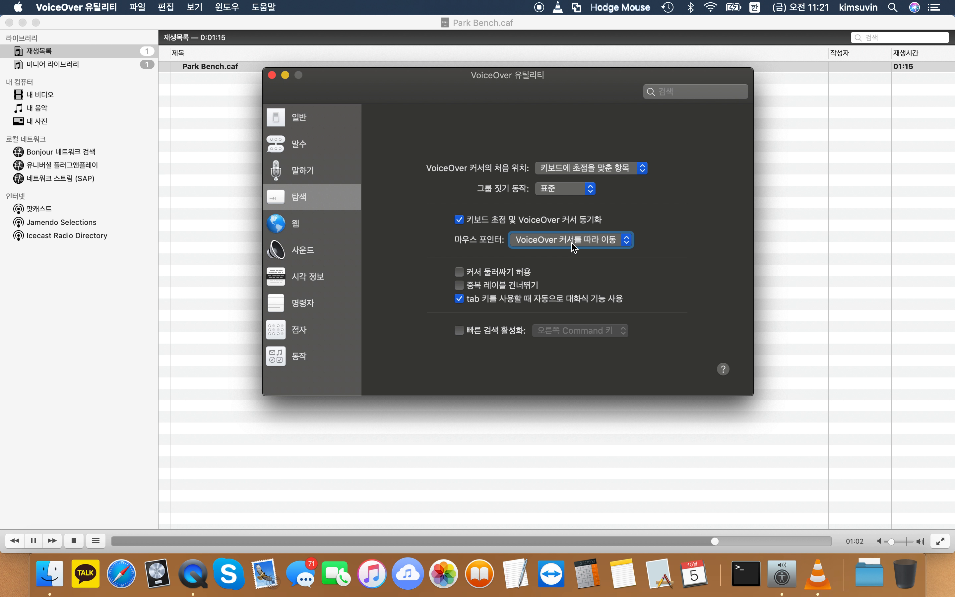
click(575, 248)
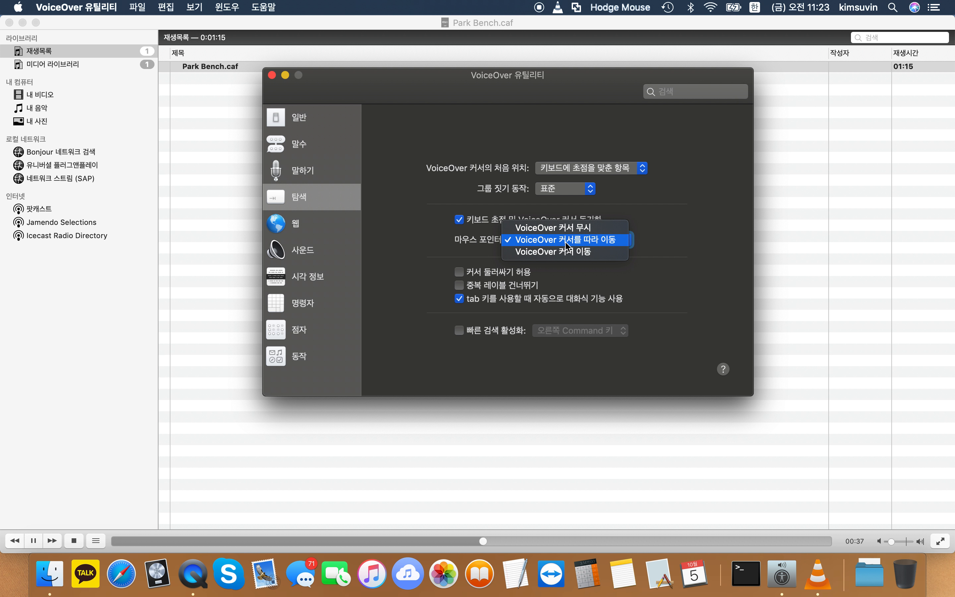
click(566, 241)
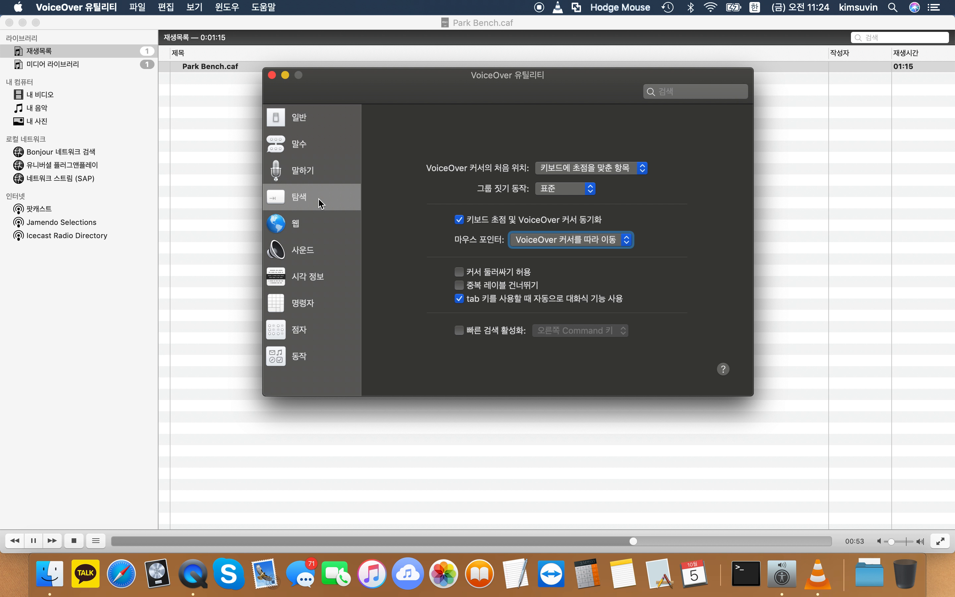
Step: Go through the remaining navigation options, from 커서 둘러싸기 허용 to 빠른 검색 활성화 and the help option, and back to the first ones
key(Tab)
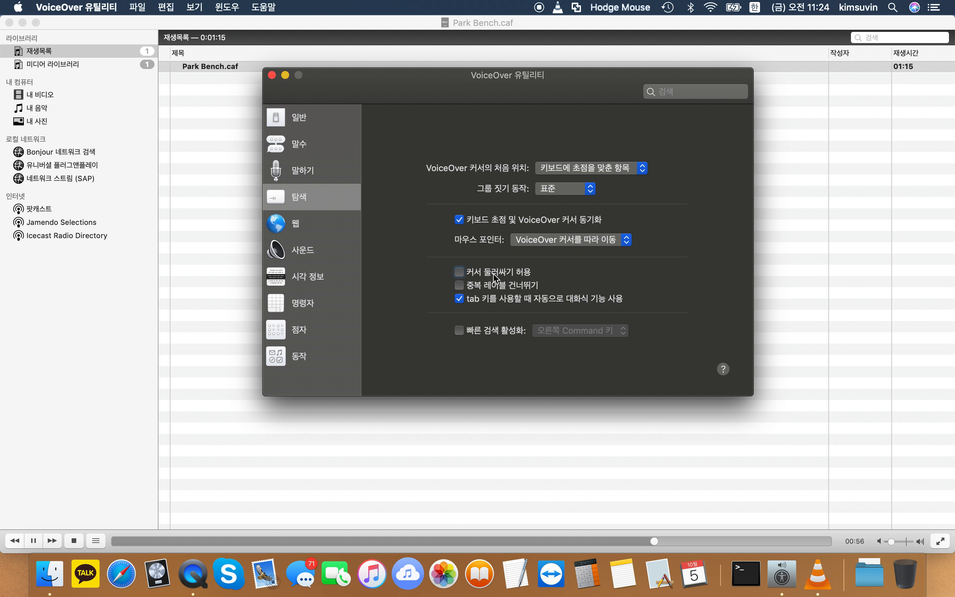
key(Tab)
key(Tab)
key(Tab)
key(Tab)
key(Tab)
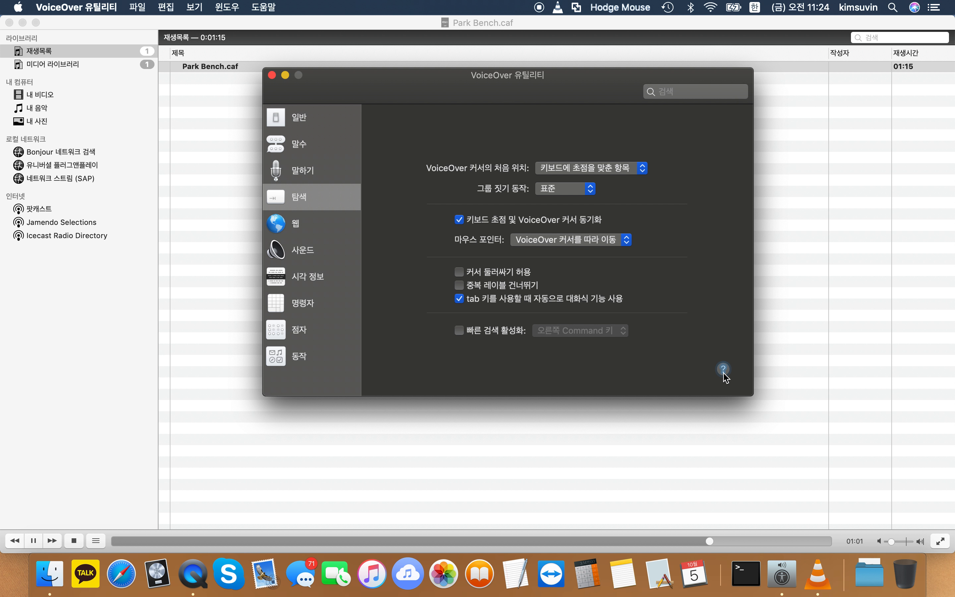
key(Tab)
key(Tab)
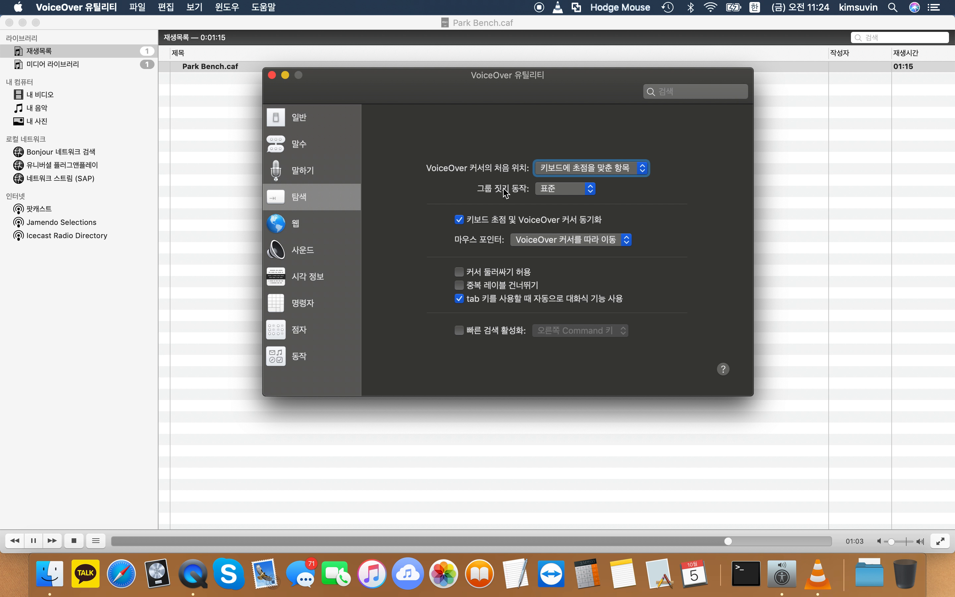
key(ctrl+alt+Right)
key(ctrl+alt+Right)
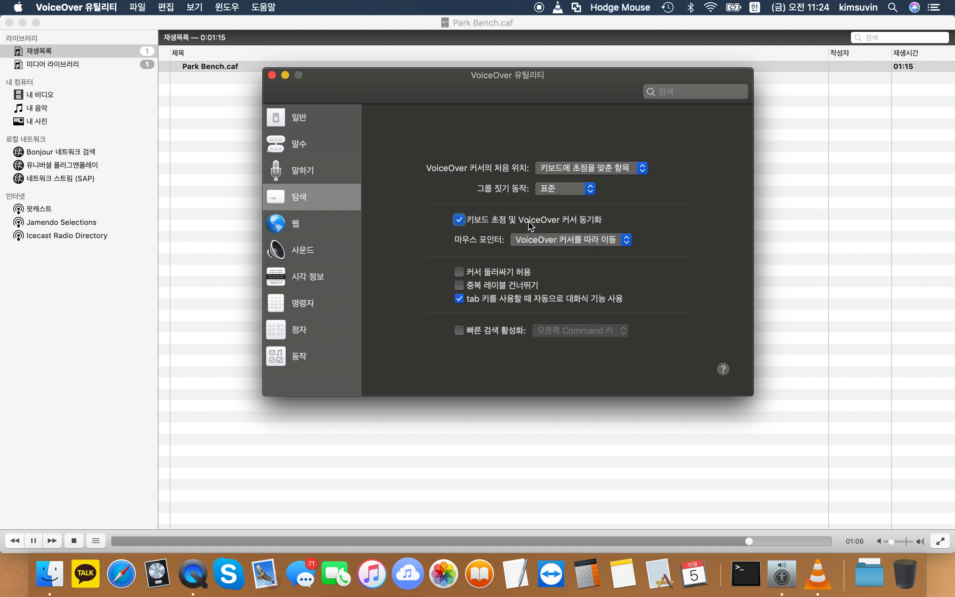
Step: Return to the category list and go past the 웹 settings to show the 사운드 settings
key(ctrl+alt+Left)
key(ctrl+alt+Left)
key(ctrl+alt+Left)
key(ctrl+alt+Left)
key(ctrl+alt+Left)
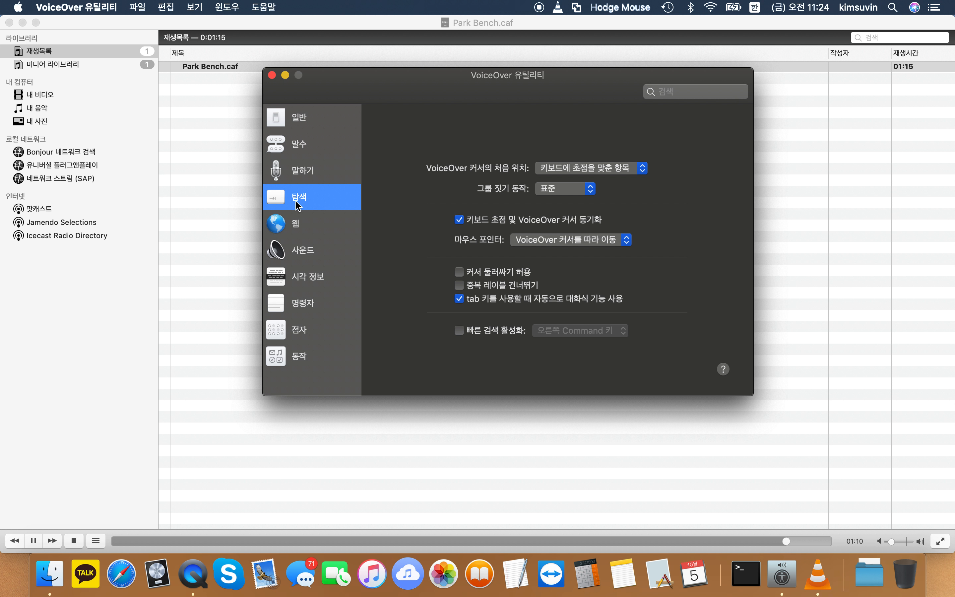
key(ctrl+alt+shift+Down)
key(ctrl+alt+Down)
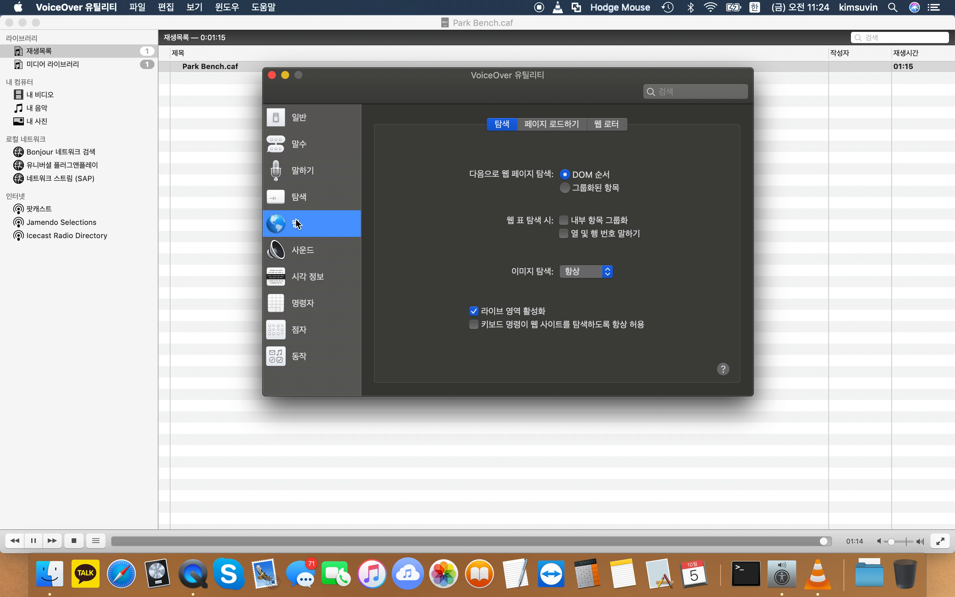
key(ctrl+alt+Down)
key(ctrl+alt+shift+Up)
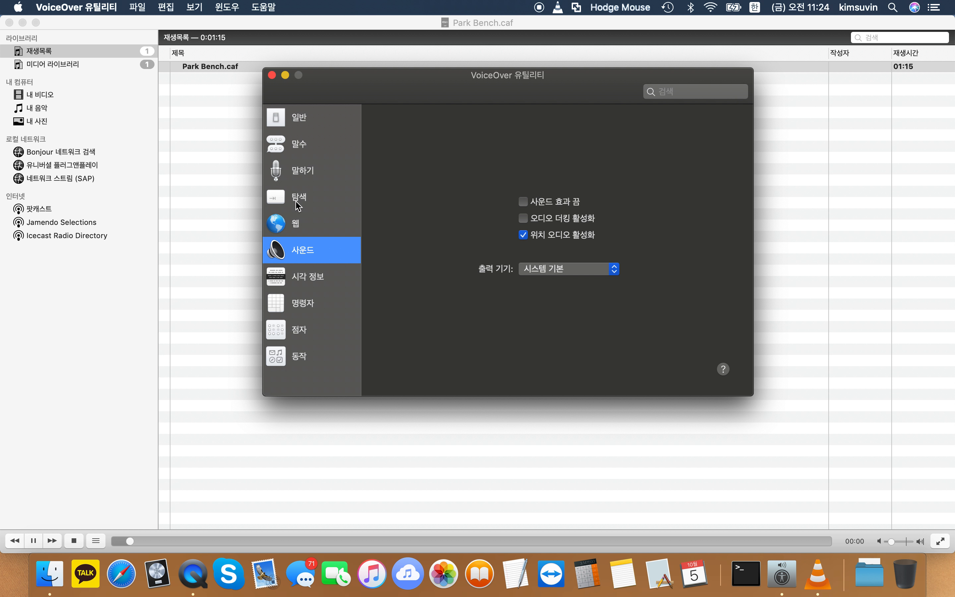
Step: Examine the sound options 오디오 더킹 활성화, 위치 오디오 활성화 and 출력 기기
key(ctrl+alt+Right)
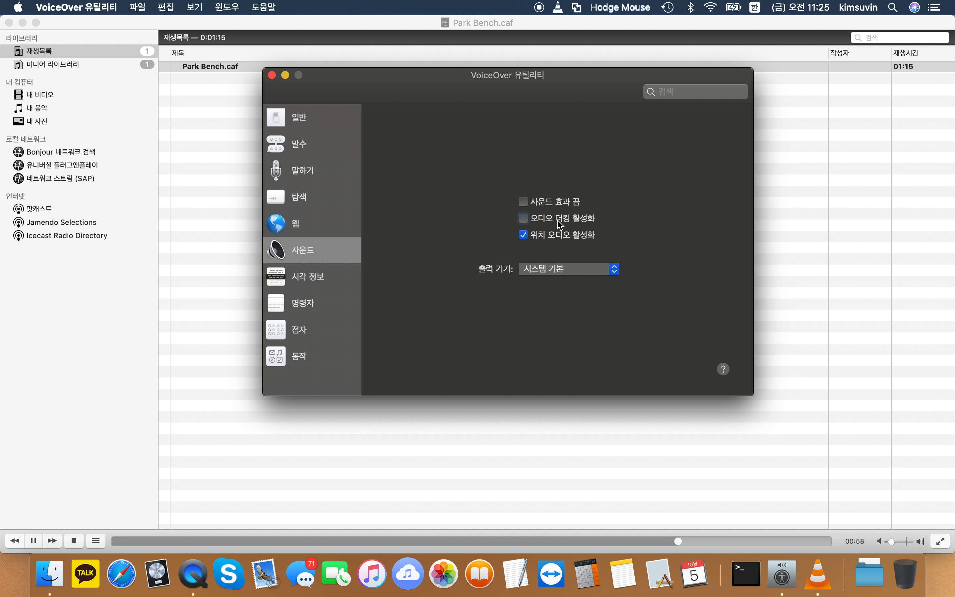
key(Tab)
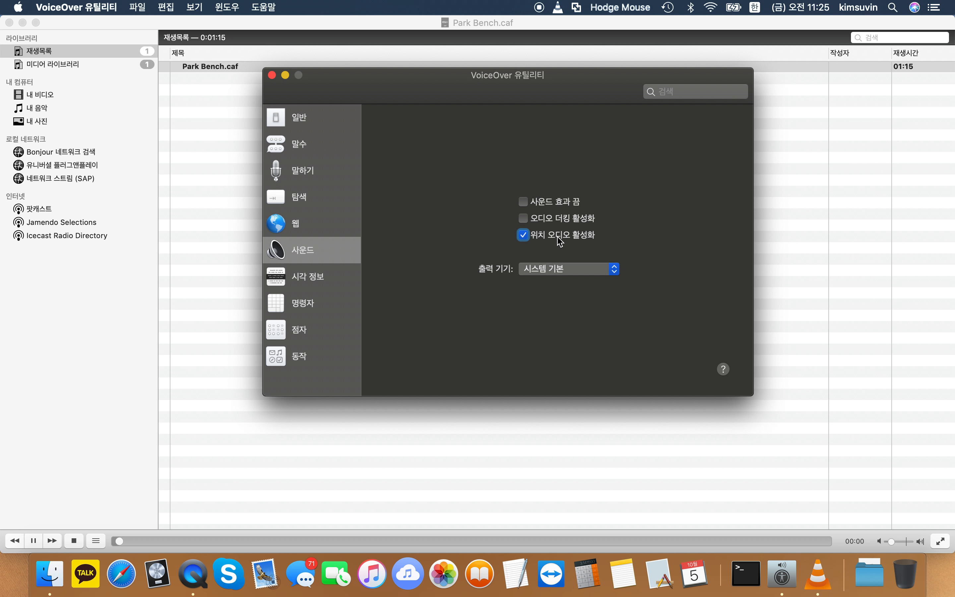
key(ctrl+alt+Right)
key(ctrl+alt+Right)
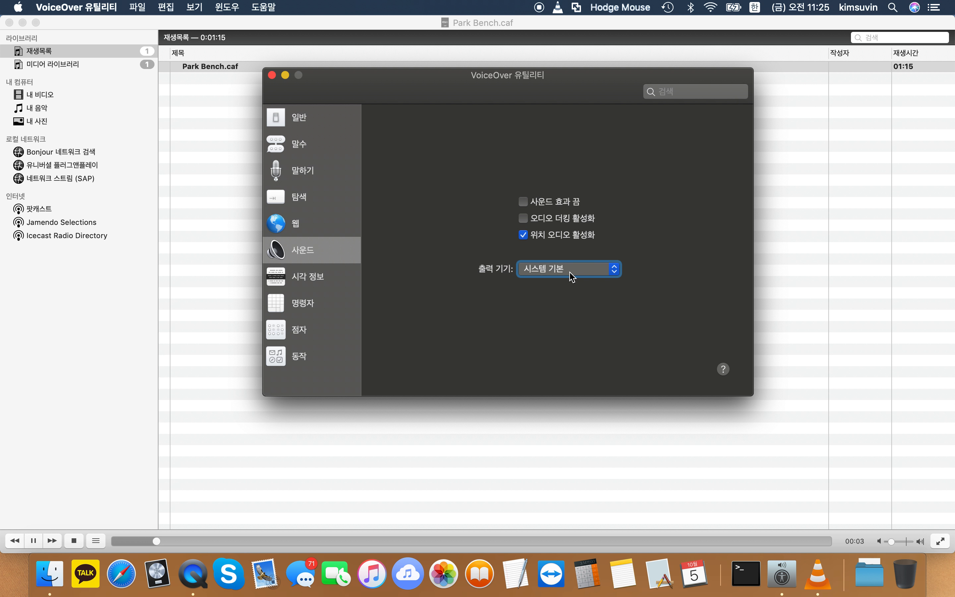
Step: Set the VoiceOver output device (출력 기기) to 내장 출력 and confirm the new audio setting
key(ctrl+alt+Left)
key(ctrl+alt+Right)
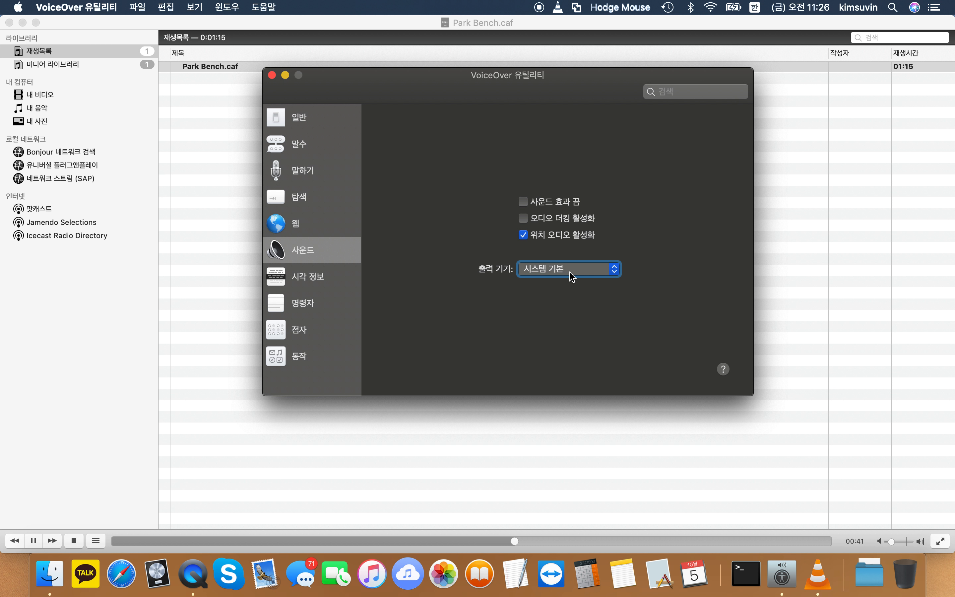
click(568, 276)
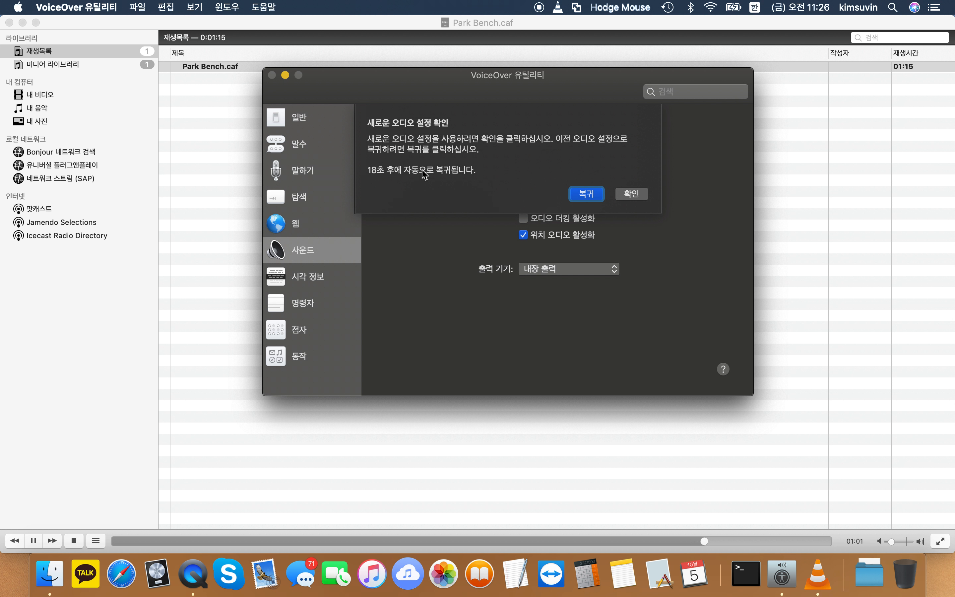
click(632, 197)
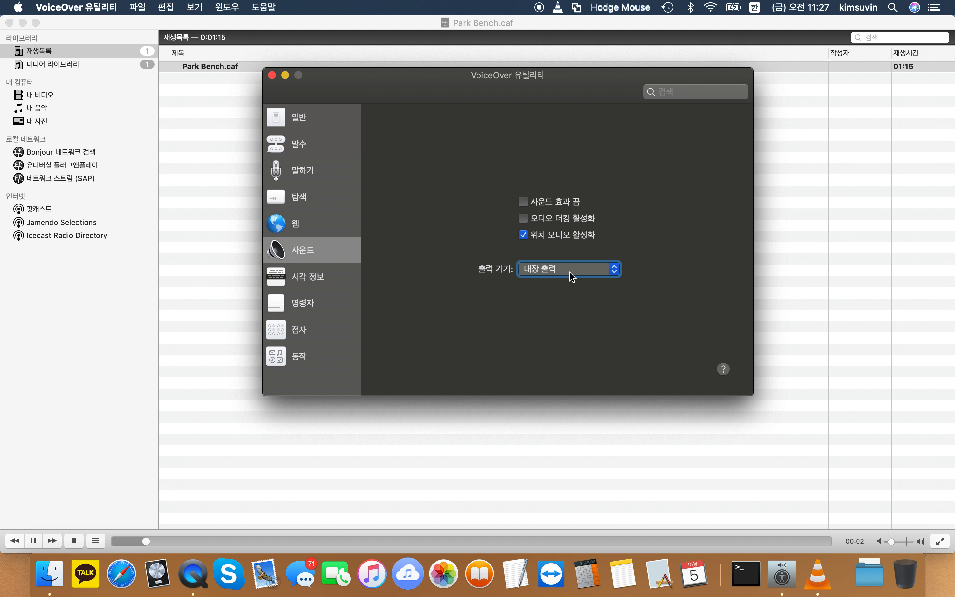
Step: Set the output device (출력 기기) back to 시스템 기본 and confirm the audio setting
click(571, 276)
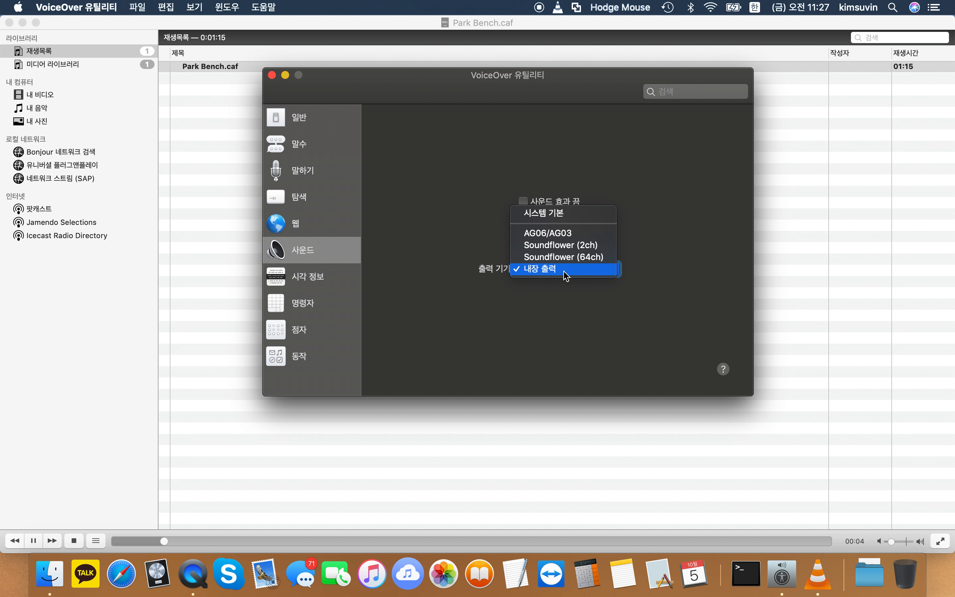
click(564, 215)
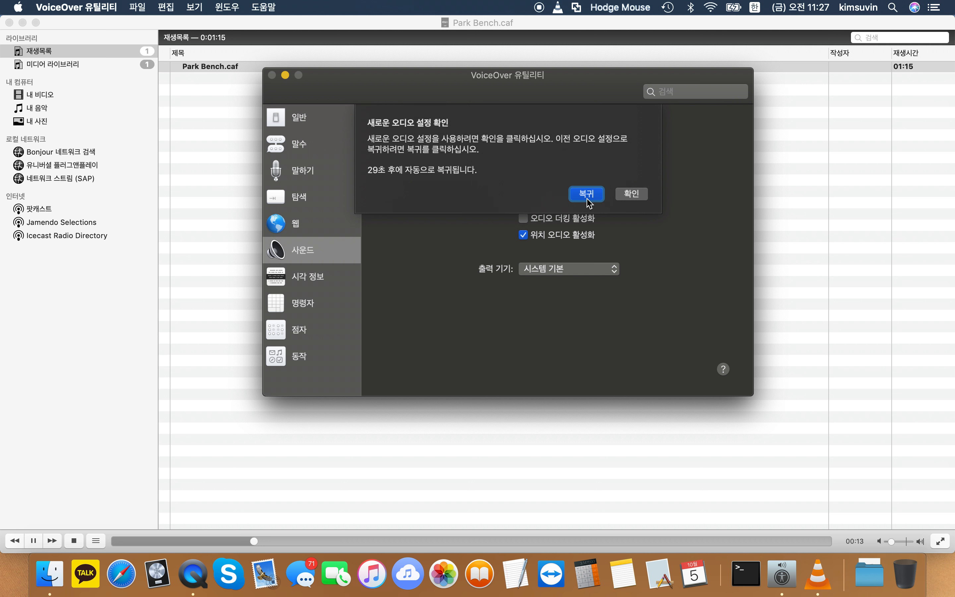
click(633, 192)
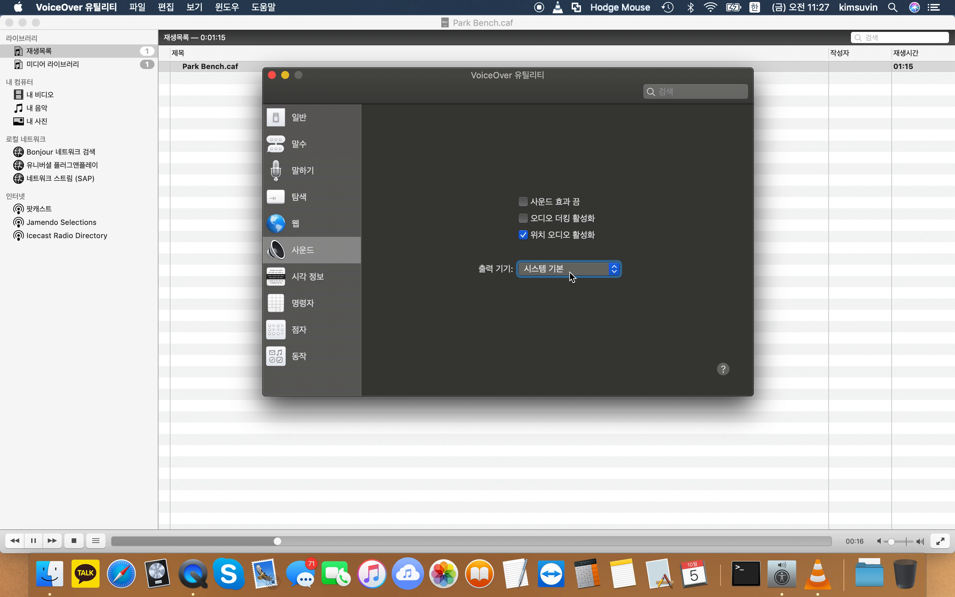
Step: Quit VoiceOver 유틸리티 and VLC, and switch to QuickTime Player
click(724, 370)
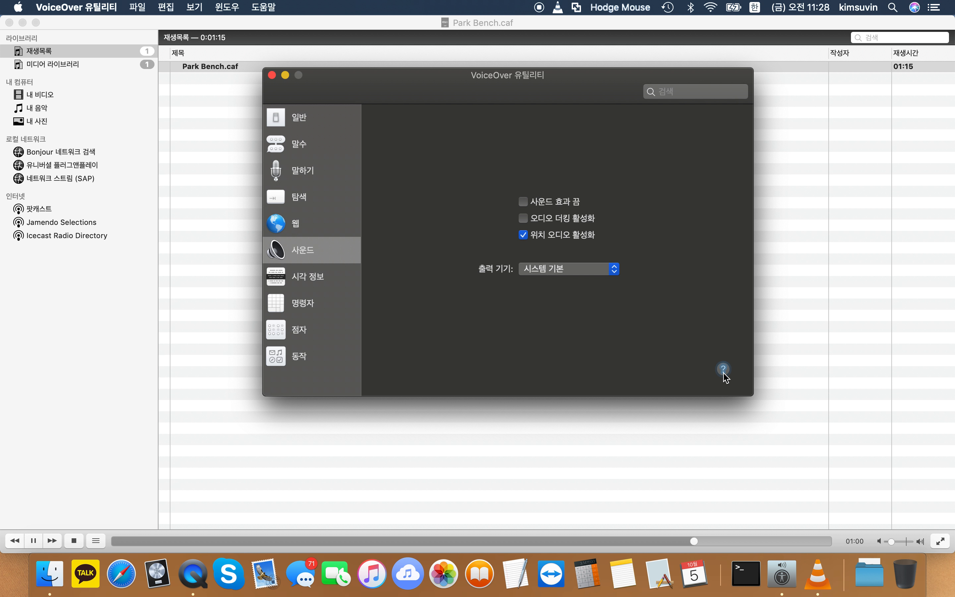
key(super+q)
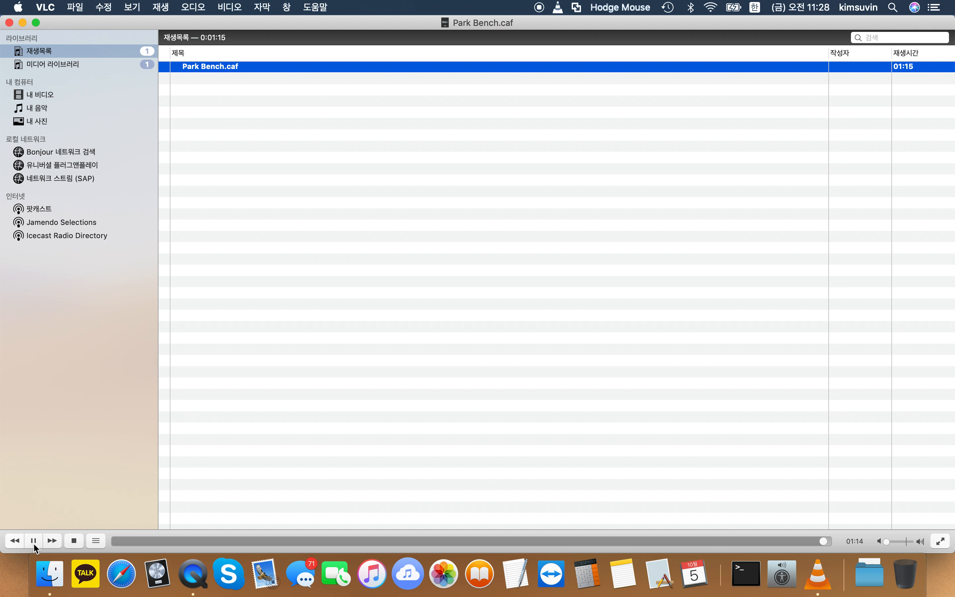
key(super+q)
key(super+Tab)
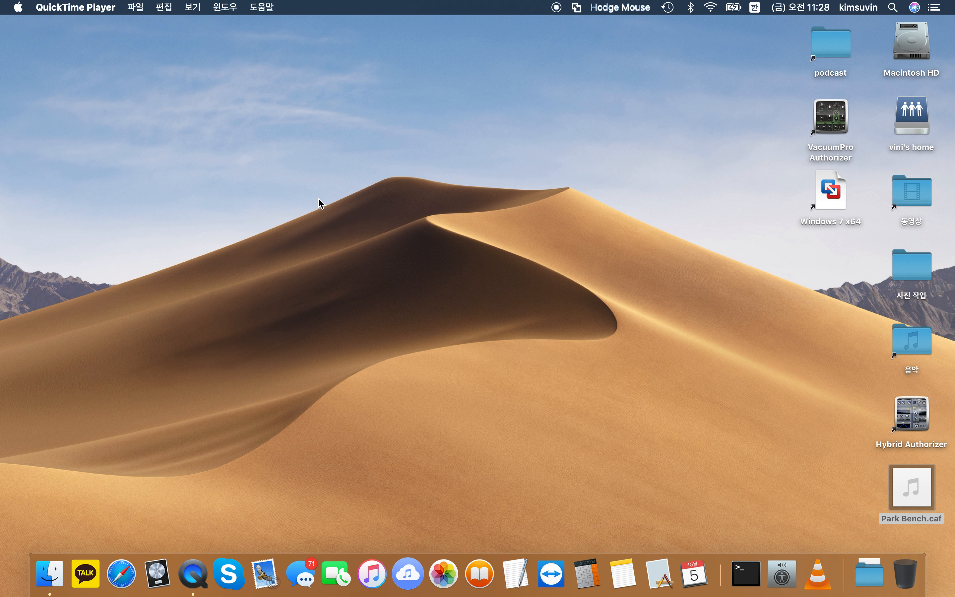